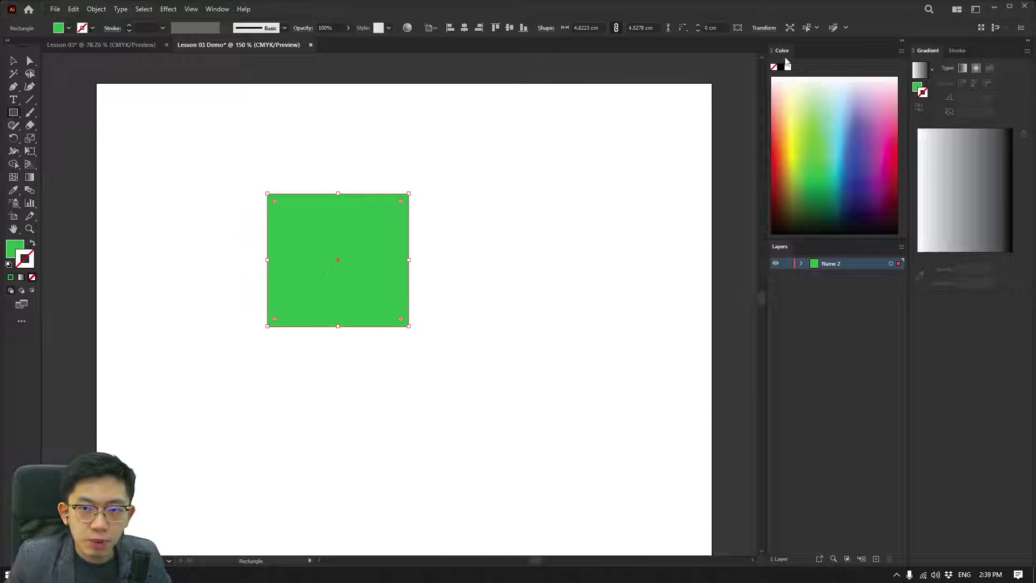
Fill the square with solid black and reposition it slightly on the artboard.
key(v)
key(shift+x)
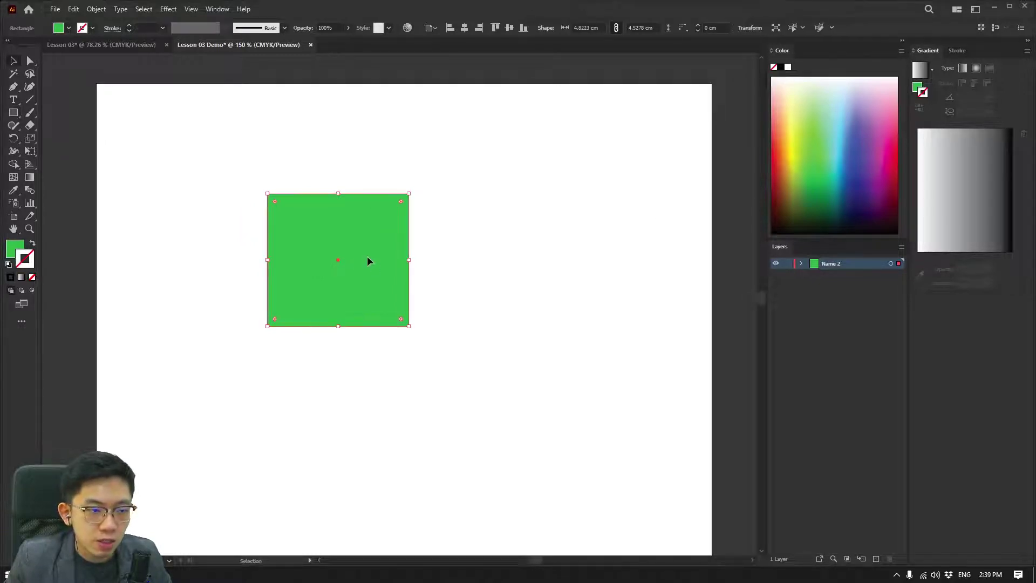
key(shift+x)
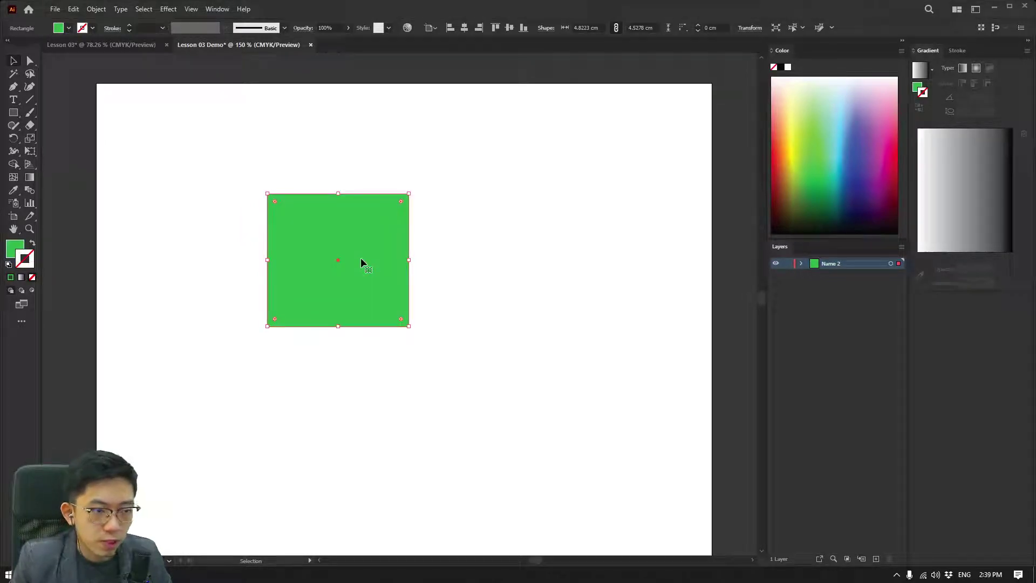
click(780, 66)
click(447, 253)
drag(449, 284, 454, 256)
drag(361, 252, 479, 331)
scroll(431, 263, up, 1)
scroll(441, 290, up, 1)
scroll(479, 331, down, 1)
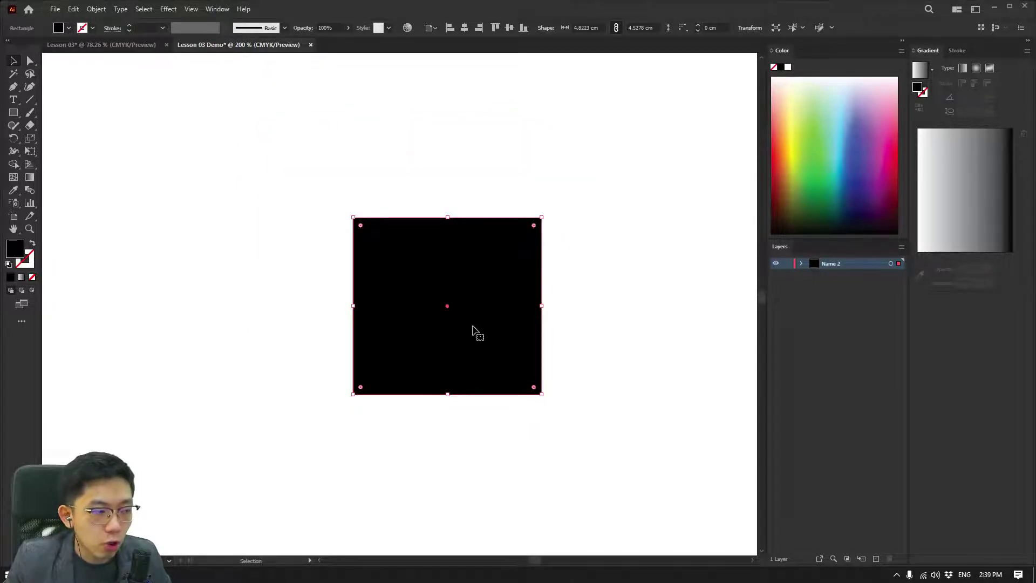
mouse_move(462, 314)
mouse_down()
mouse_move(455, 300)
mouse_move(451, 315)
mouse_up()
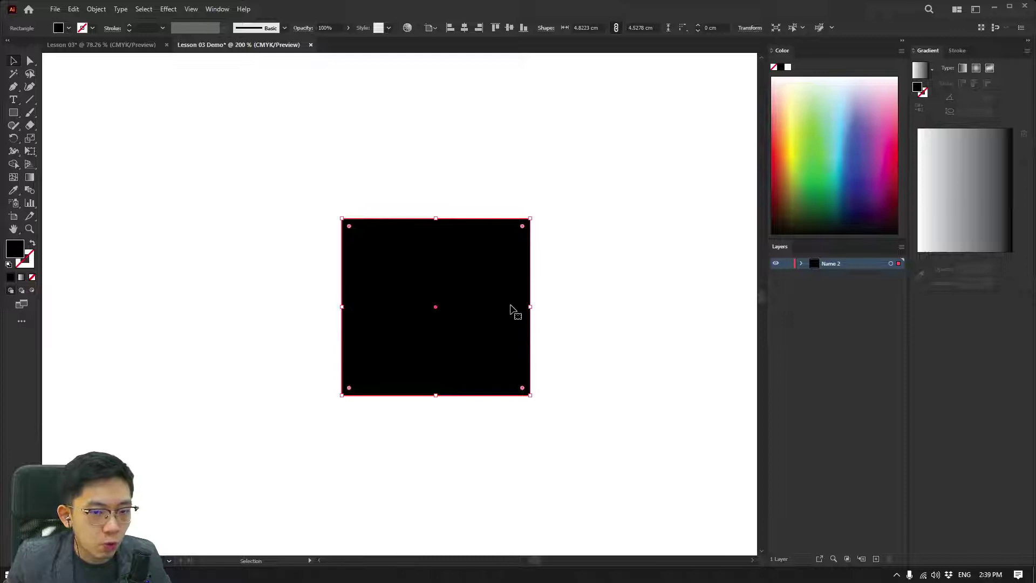
Add the text "Gradient" as a heading above the black square.
key(t)
click(387, 184)
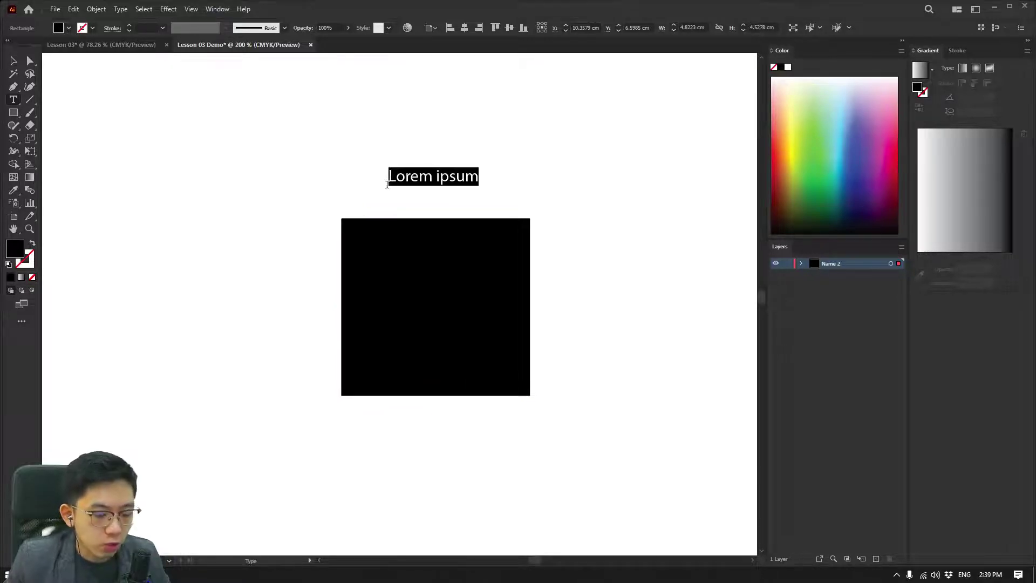
text(Gradient)
key(Escape)
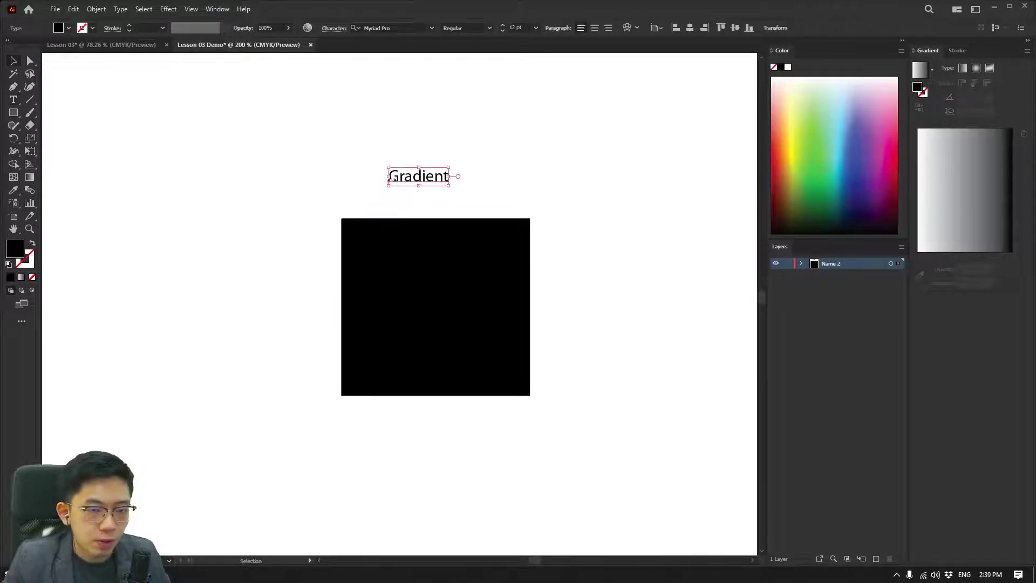
Enlarge the "Gradient" heading to about 21.6 pt and line it up just above the square, flush with its left edge.
drag(448, 185, 496, 205)
drag(454, 183, 407, 180)
drag(460, 191, 454, 207)
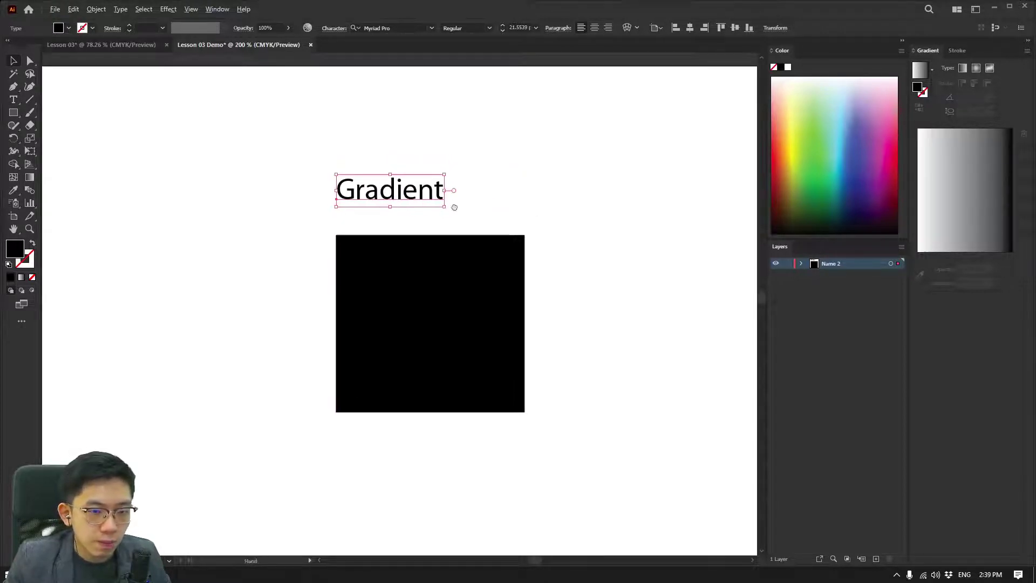
drag(464, 298, 469, 309)
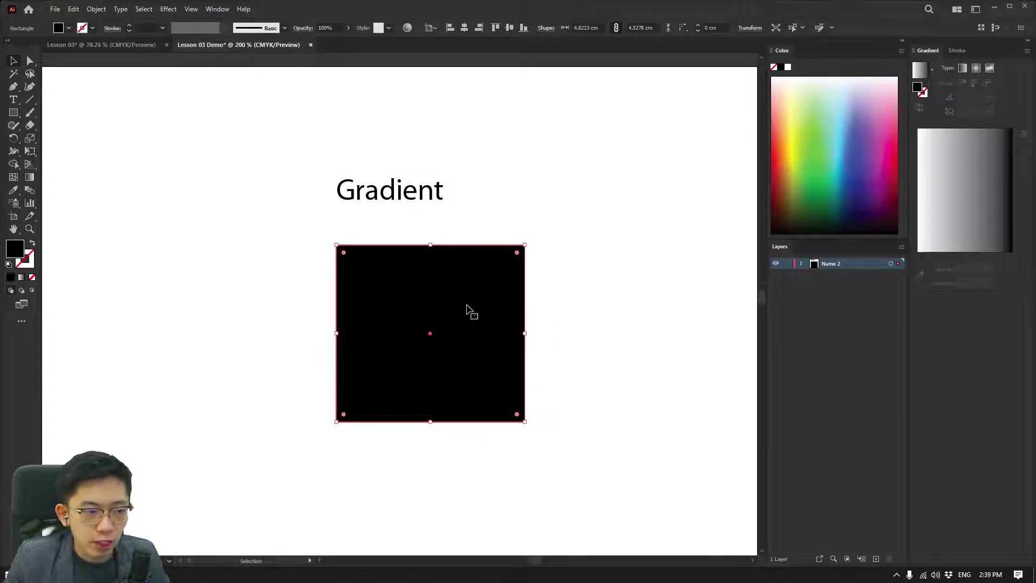
drag(414, 197, 423, 212)
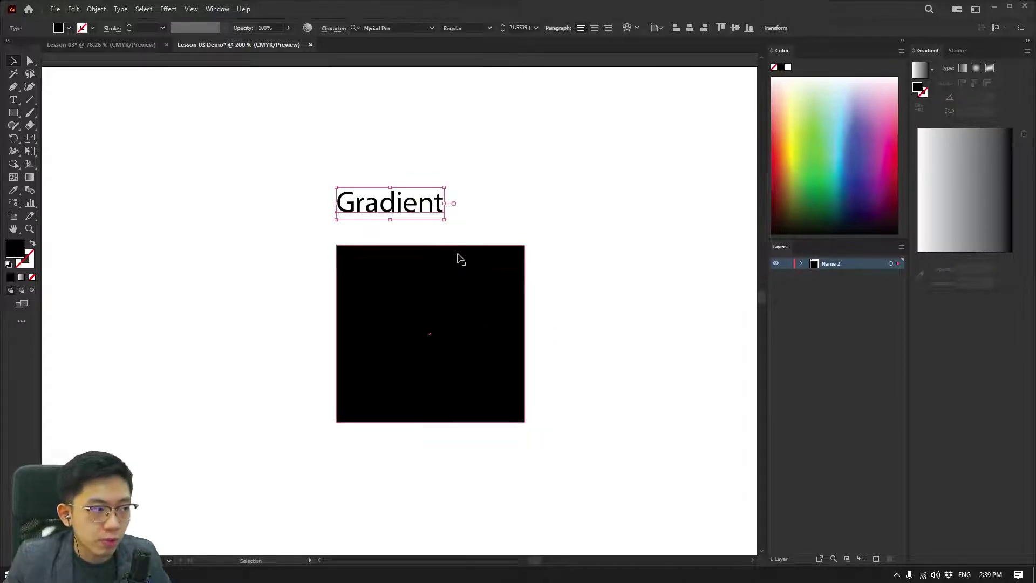
Select the square, undock the Gradient panel, widen it and place it beside the square.
click(444, 284)
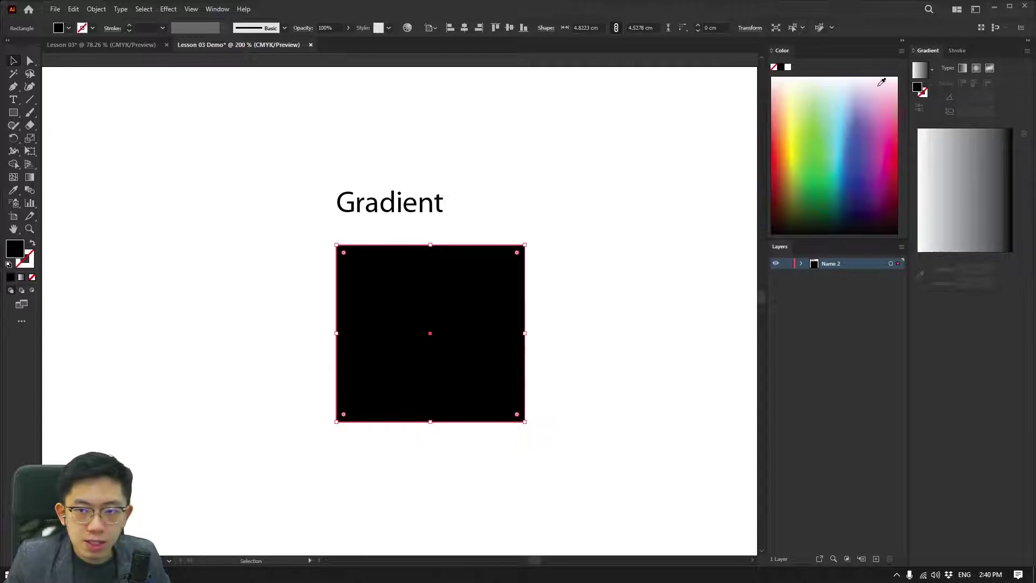
mouse_move(927, 50)
mouse_down()
mouse_move(577, 261)
mouse_move(592, 239)
mouse_up()
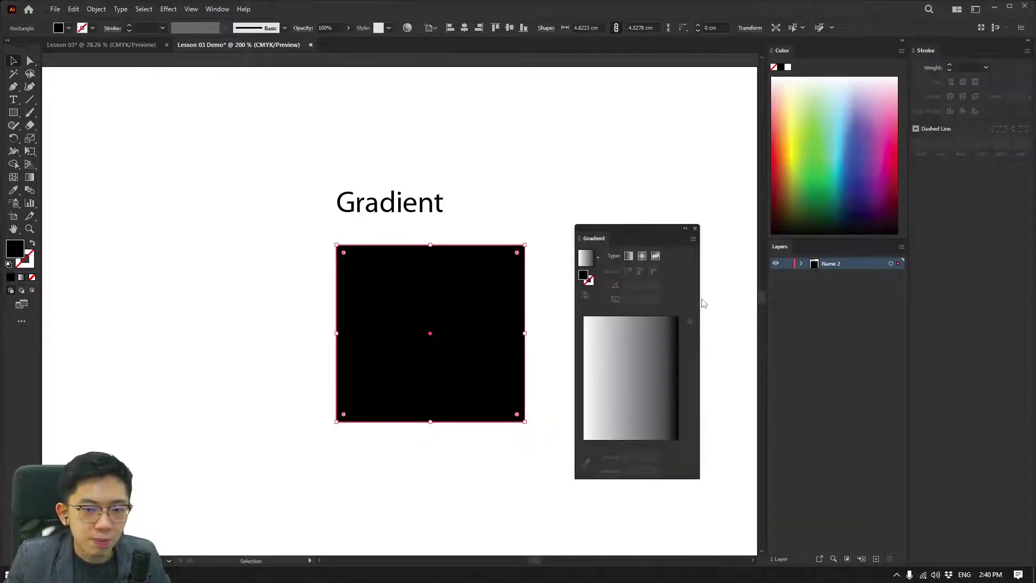
drag(699, 297, 758, 297)
drag(643, 228, 616, 208)
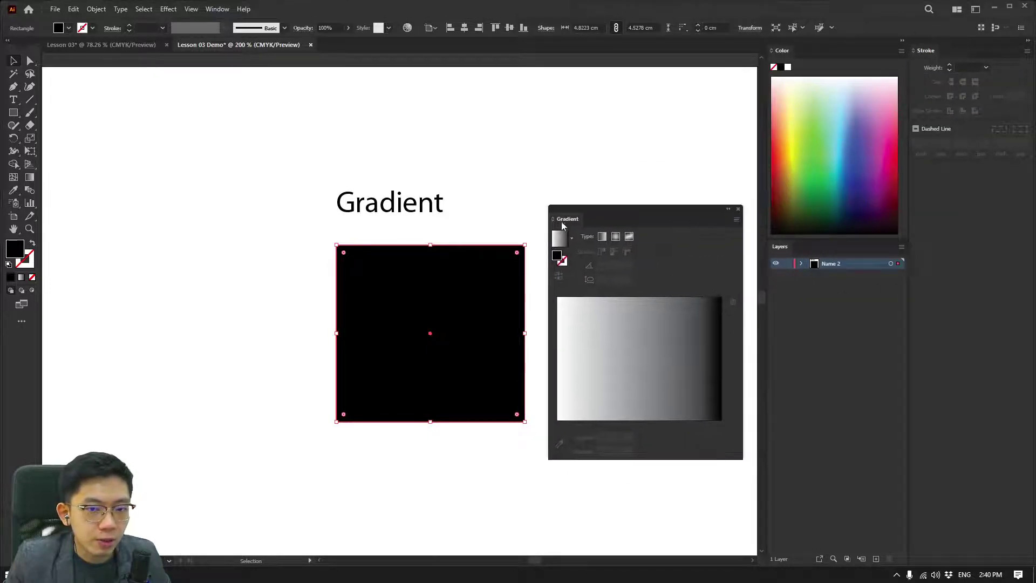
click(217, 9)
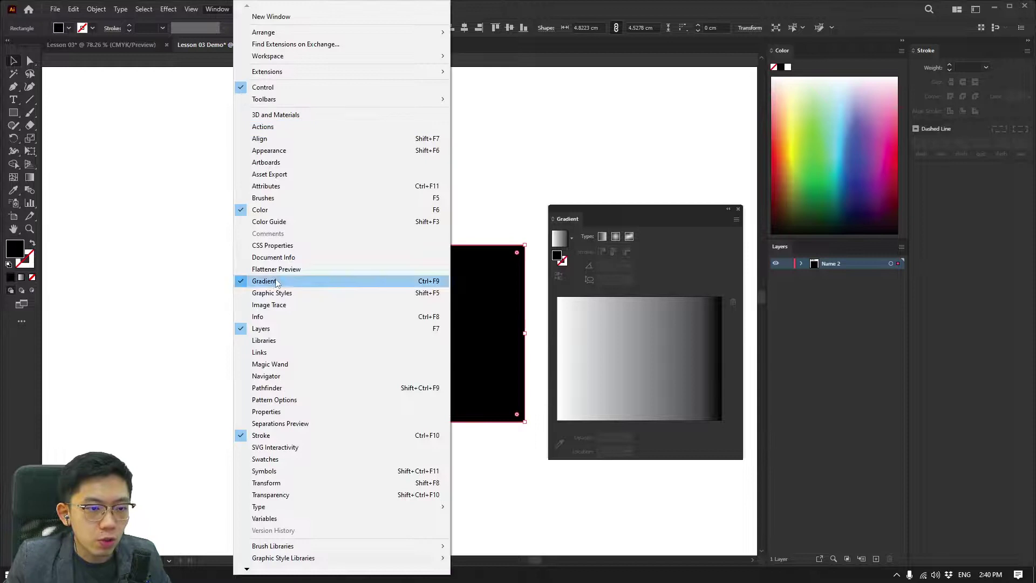
drag(645, 211, 628, 207)
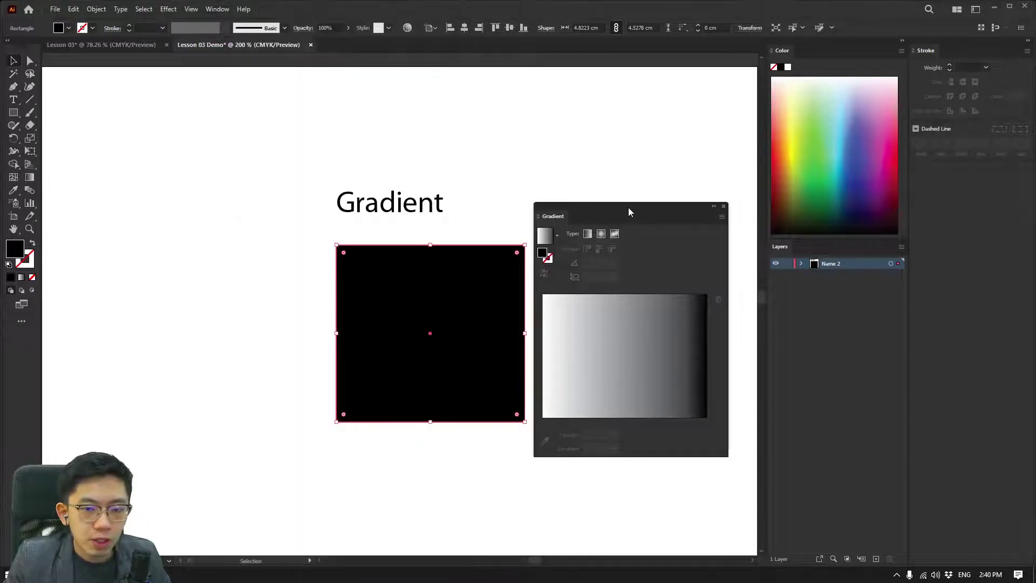
Try the default white-to-black gradient as the square's fill and restore its solid black fill.
scroll(386, 314, up, 1)
drag(386, 315, 261, 286)
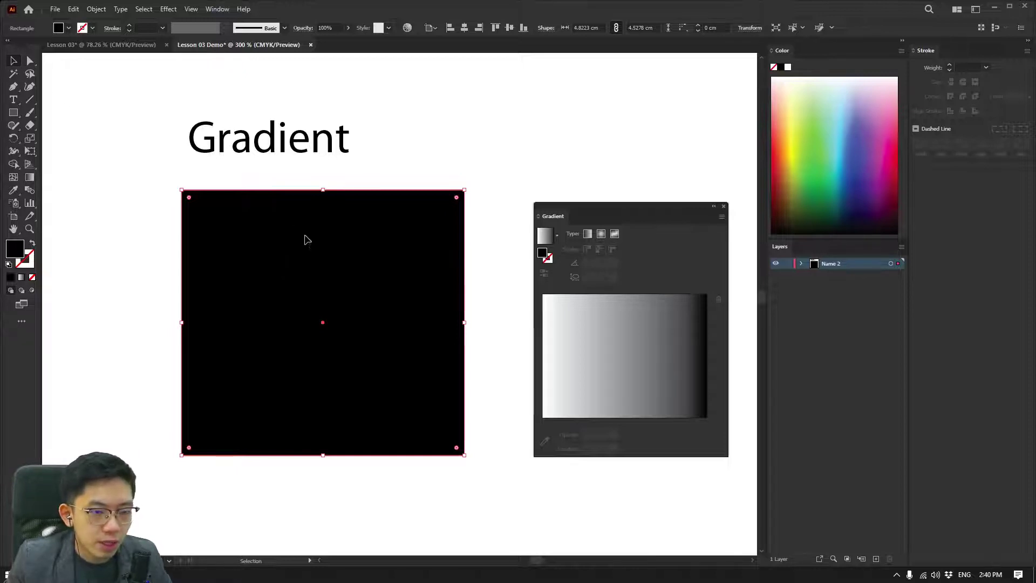
click(21, 278)
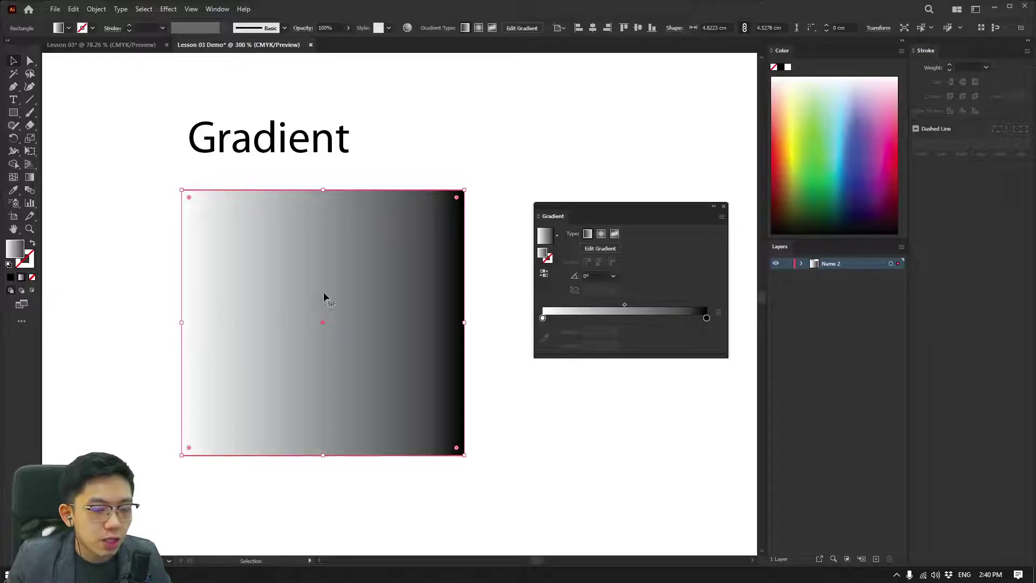
click(411, 161)
click(348, 266)
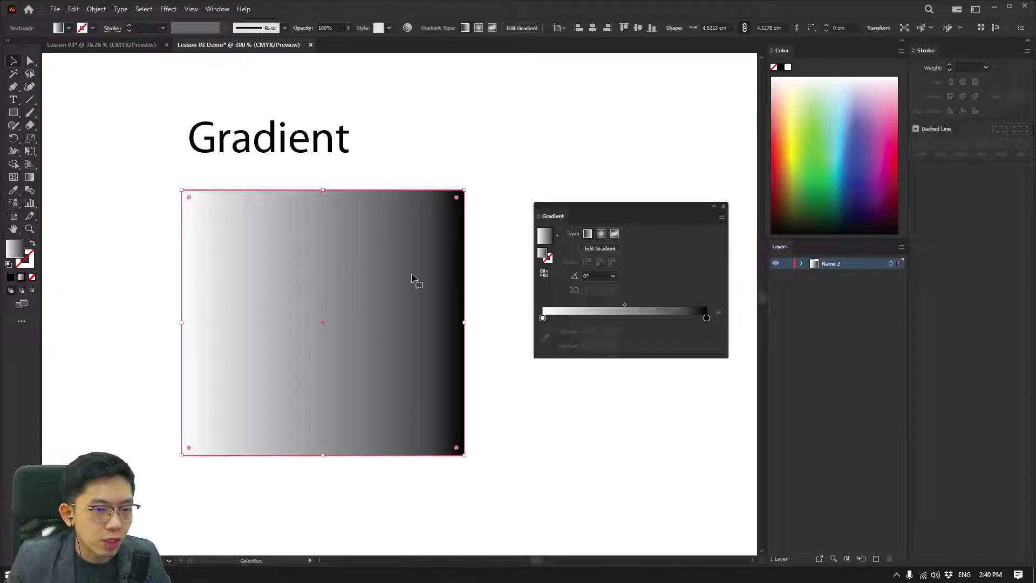
mouse_move(362, 295)
mouse_down()
mouse_move(389, 283)
mouse_move(371, 292)
mouse_up()
key(ctrl+z)
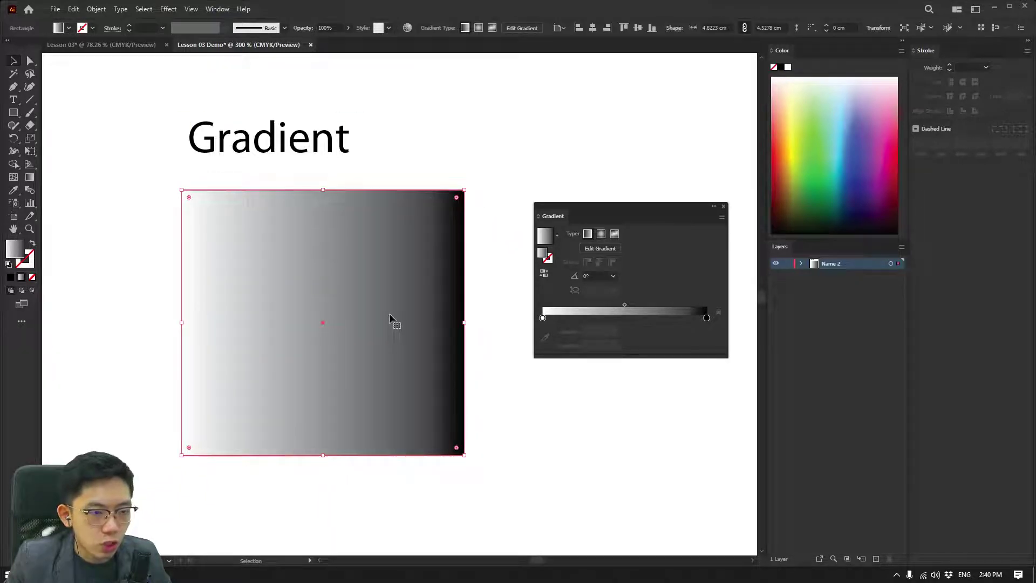
click(12, 279)
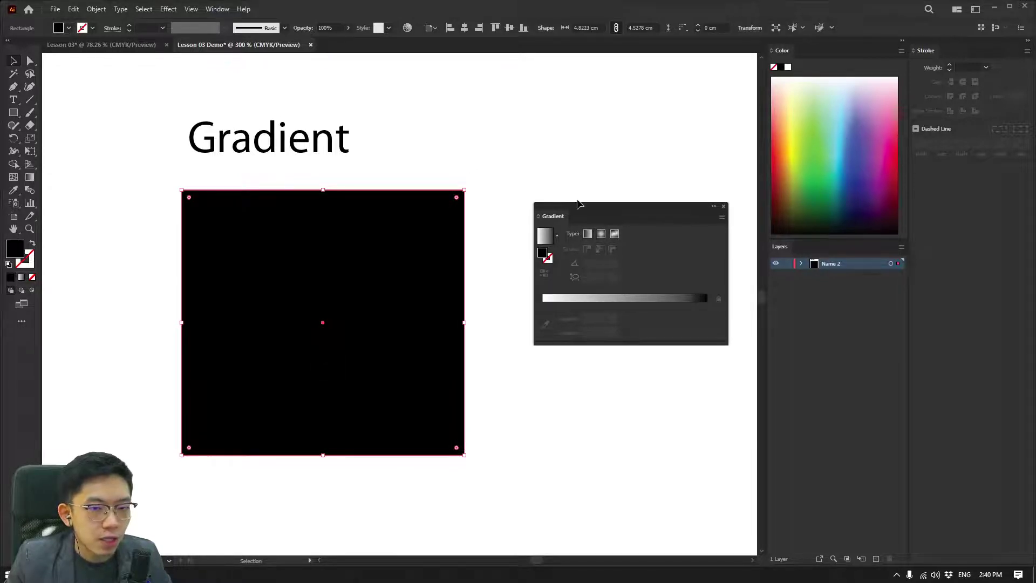
Apply a linear gradient fill to the square and nudge the square slightly up and to the left.
drag(559, 210, 510, 210)
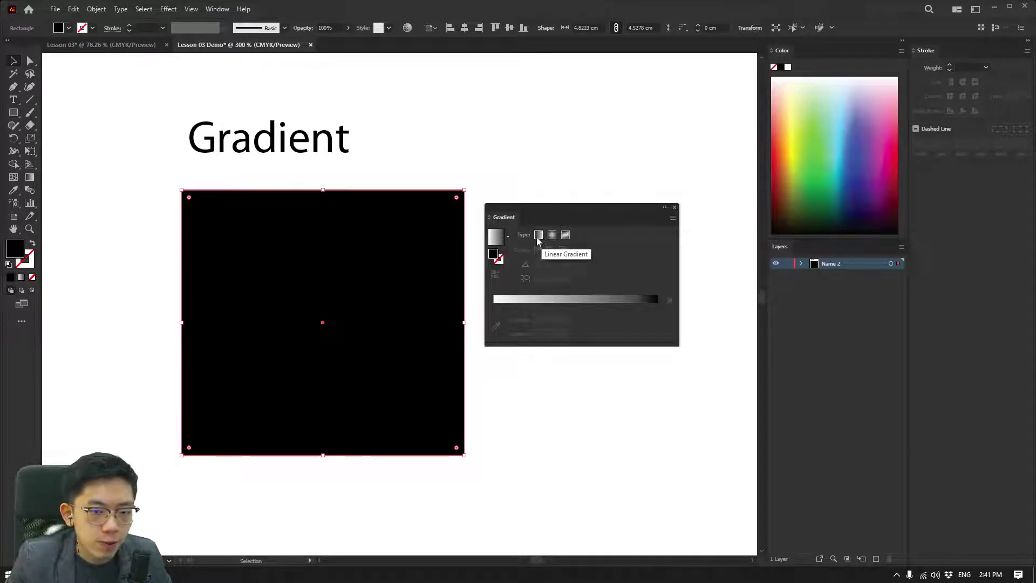
click(537, 236)
drag(398, 242, 387, 231)
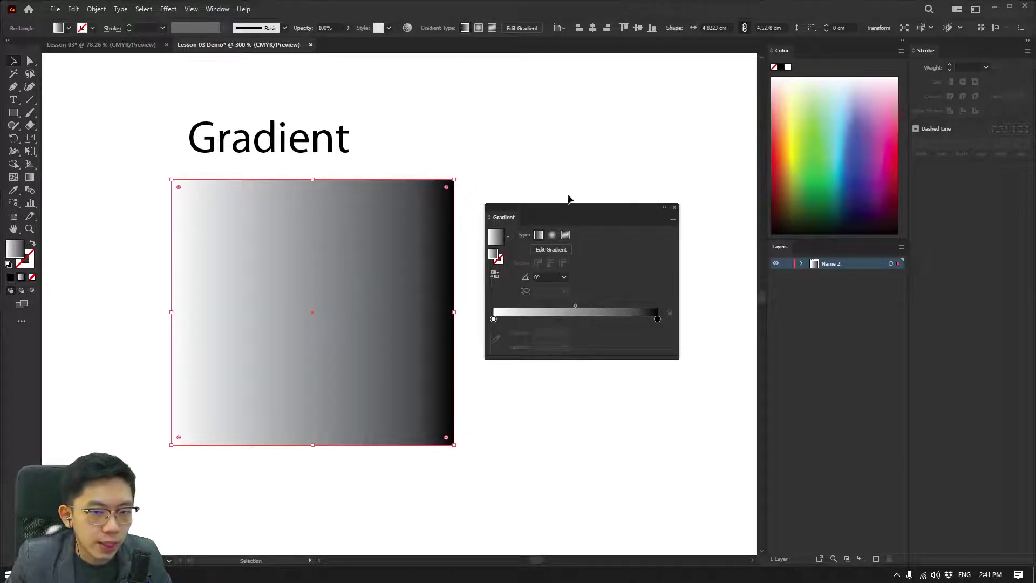
Enlarge the gradient slider, try out its white and black stops, and shift the midpoint to about 46%.
drag(554, 207, 533, 158)
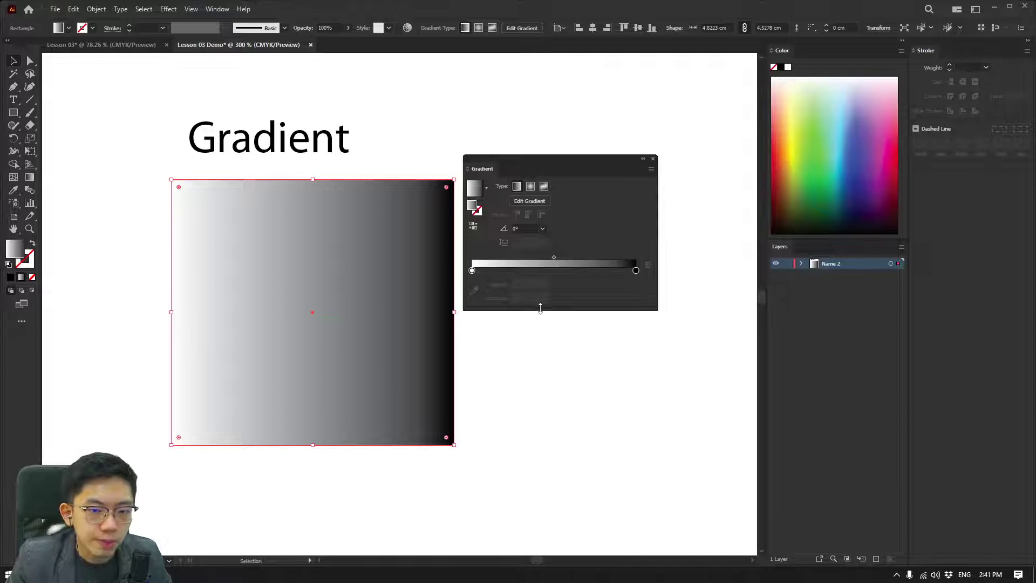
drag(540, 307, 539, 353)
click(472, 316)
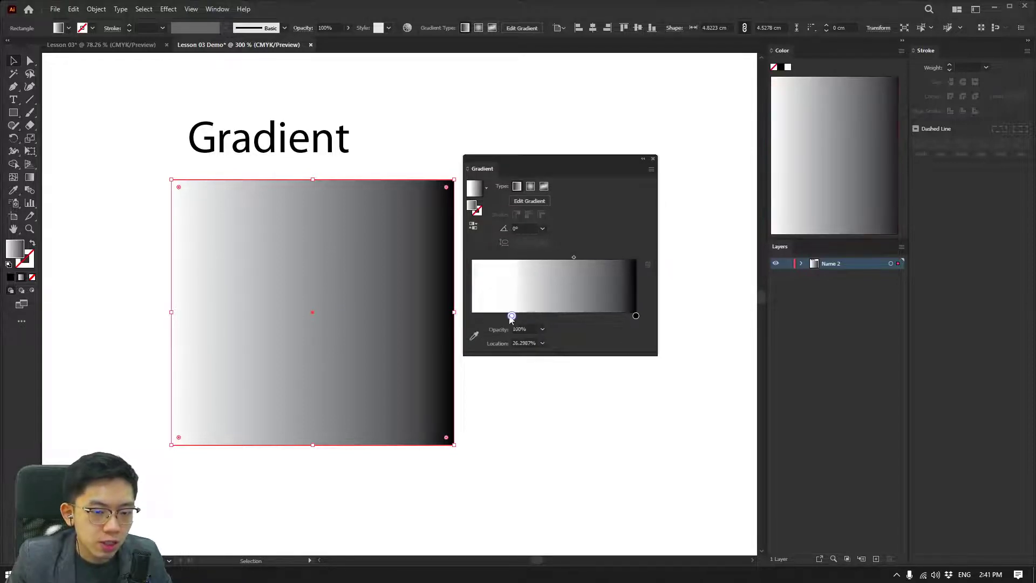
mouse_move(636, 316)
mouse_down()
mouse_move(557, 318)
mouse_move(635, 315)
mouse_up()
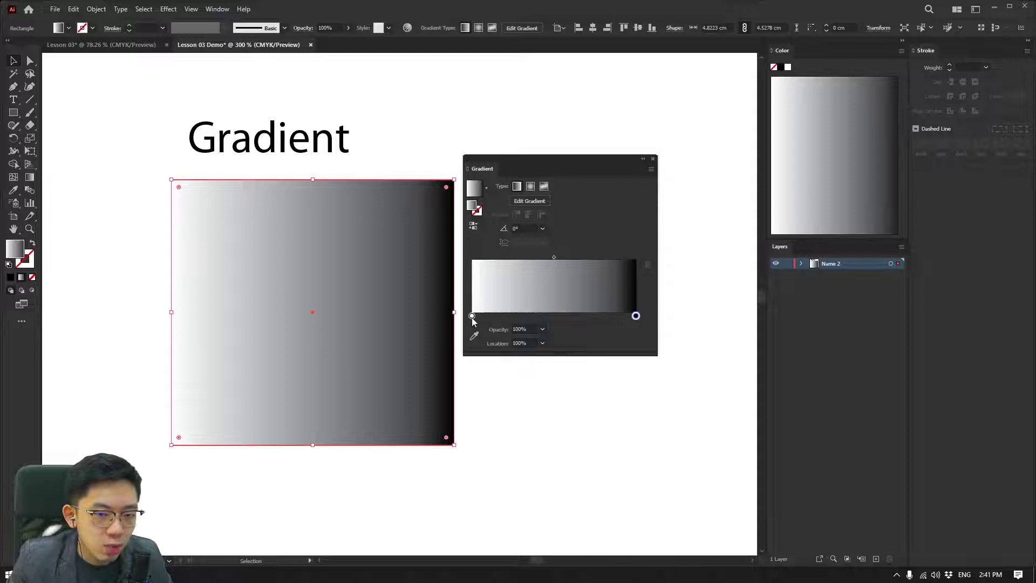
drag(634, 317, 664, 318)
mouse_move(553, 257)
mouse_down()
mouse_move(494, 259)
mouse_move(600, 260)
mouse_move(483, 256)
mouse_move(558, 258)
mouse_move(547, 258)
mouse_up()
Select the gradient's white stop and float a resized Color panel above the Gradient panel.
drag(533, 158, 549, 236)
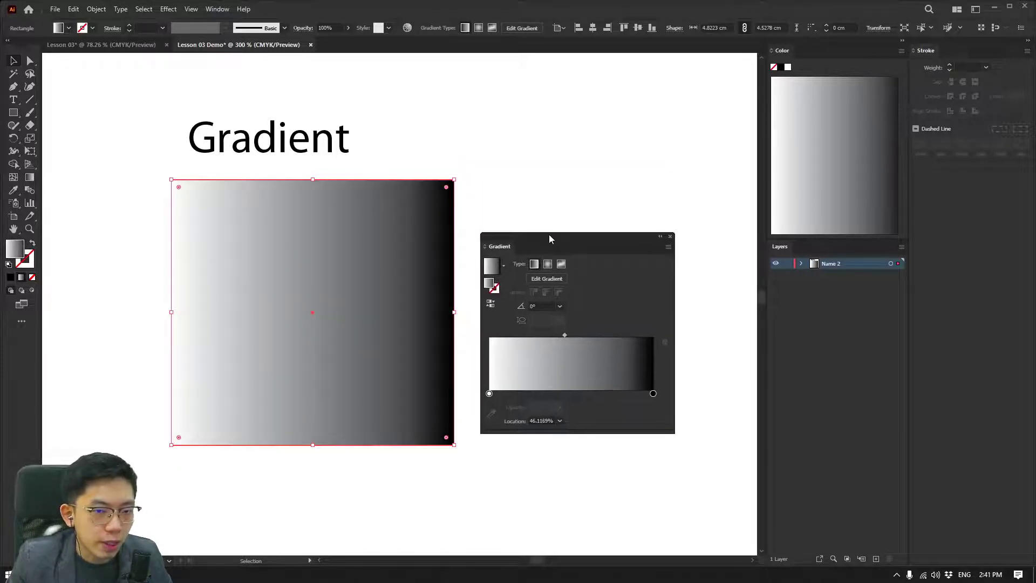
click(489, 394)
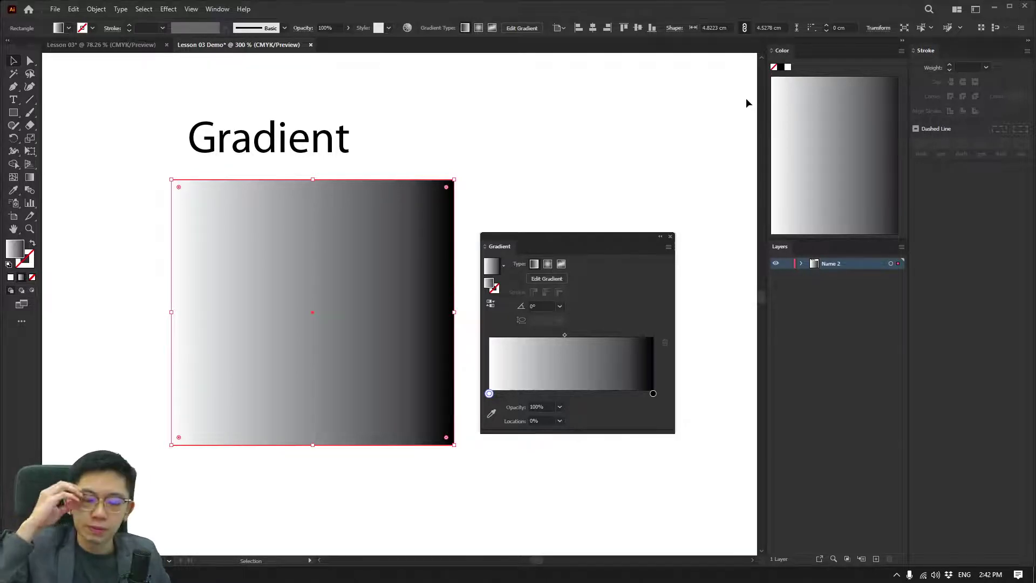
drag(786, 51, 550, 96)
drag(605, 149, 660, 213)
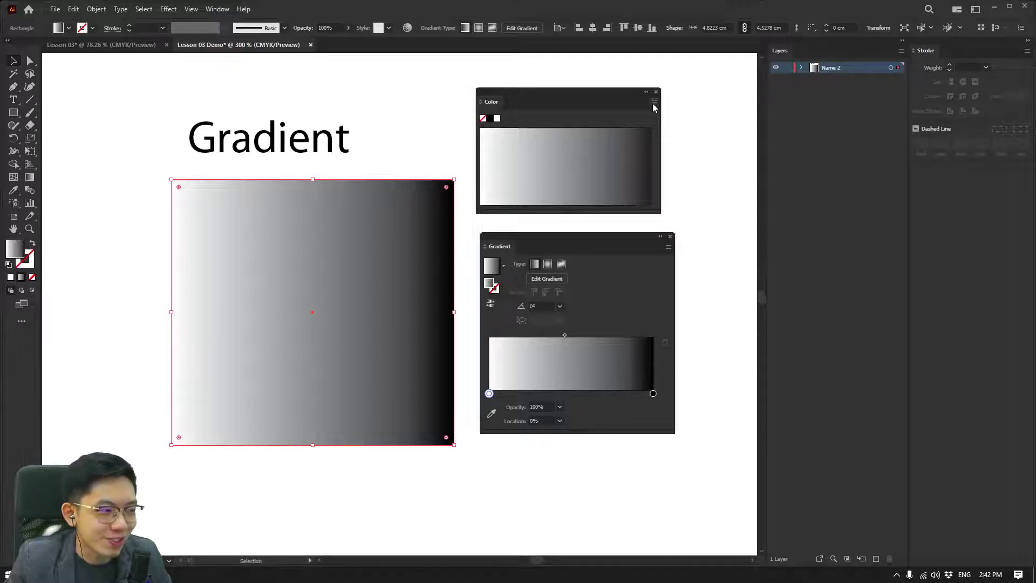
Compare the CMYK and HSB colour modes for the selected white gradient stop, ending on HSB.
click(655, 103)
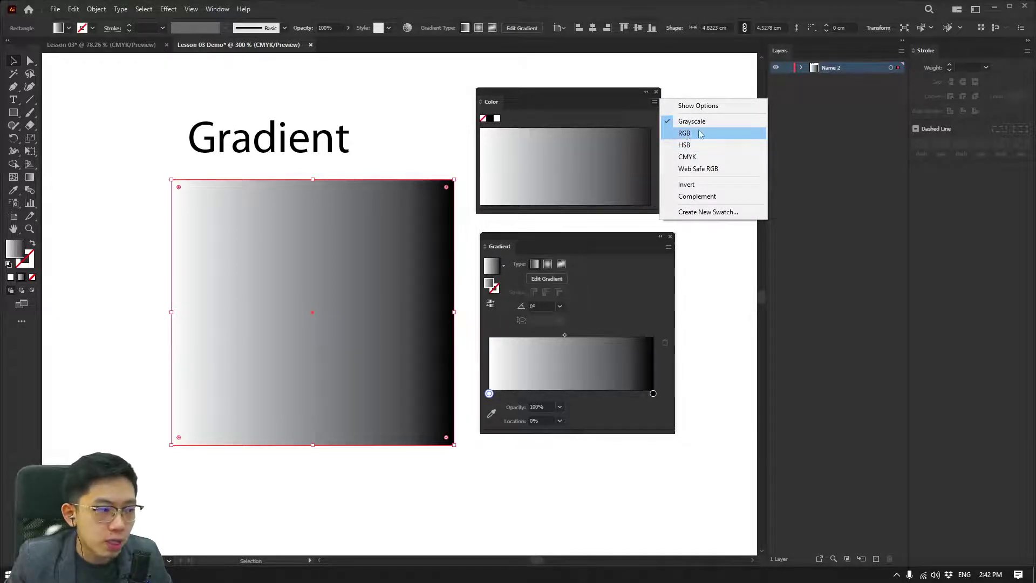
click(700, 157)
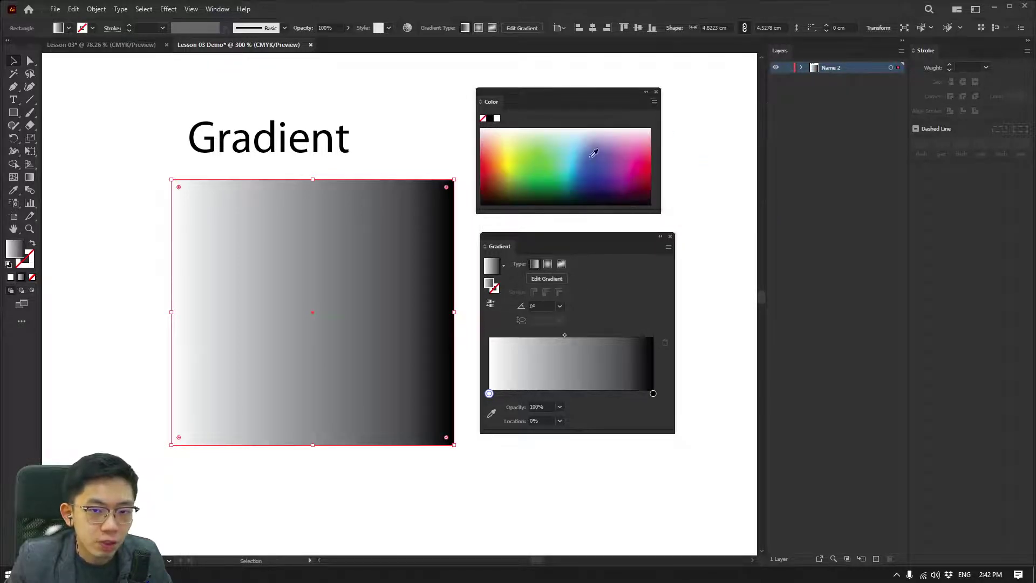
click(652, 108)
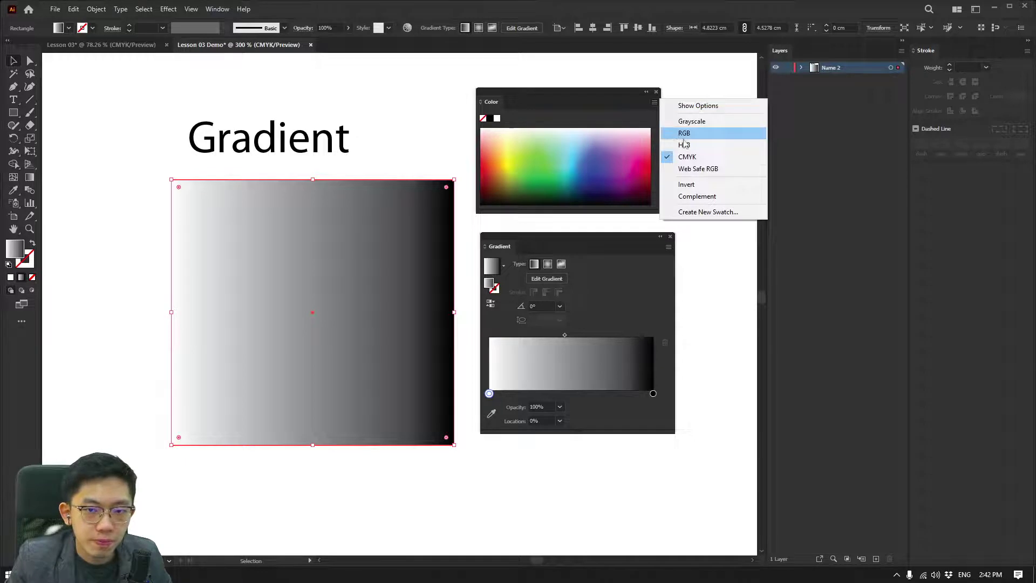
click(675, 133)
click(653, 104)
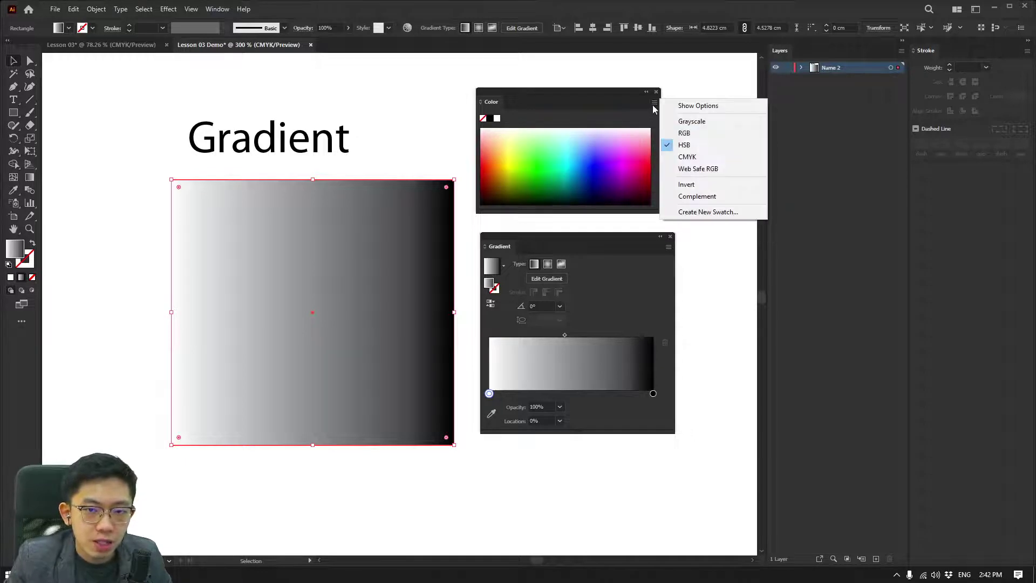
click(687, 157)
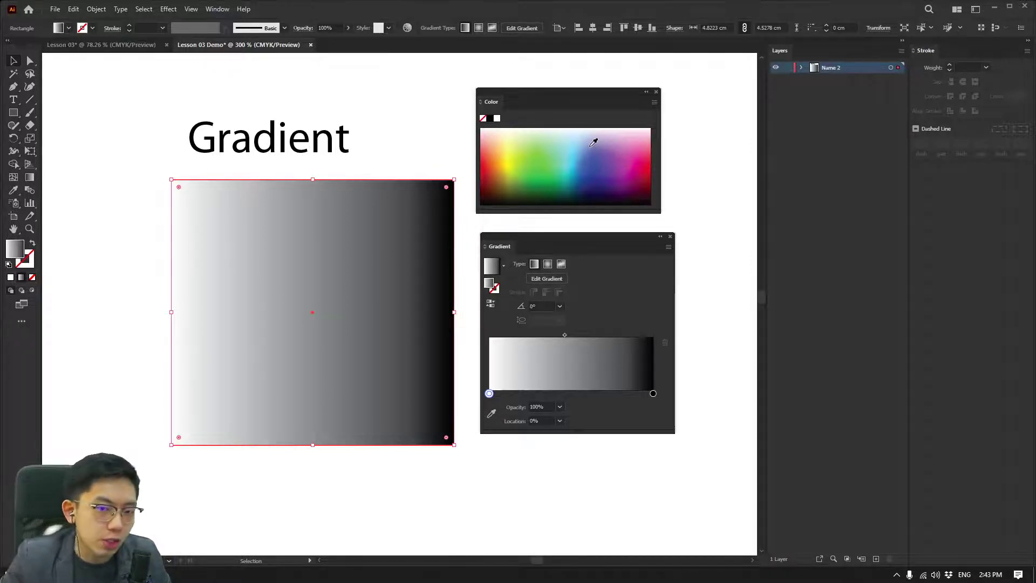
click(654, 102)
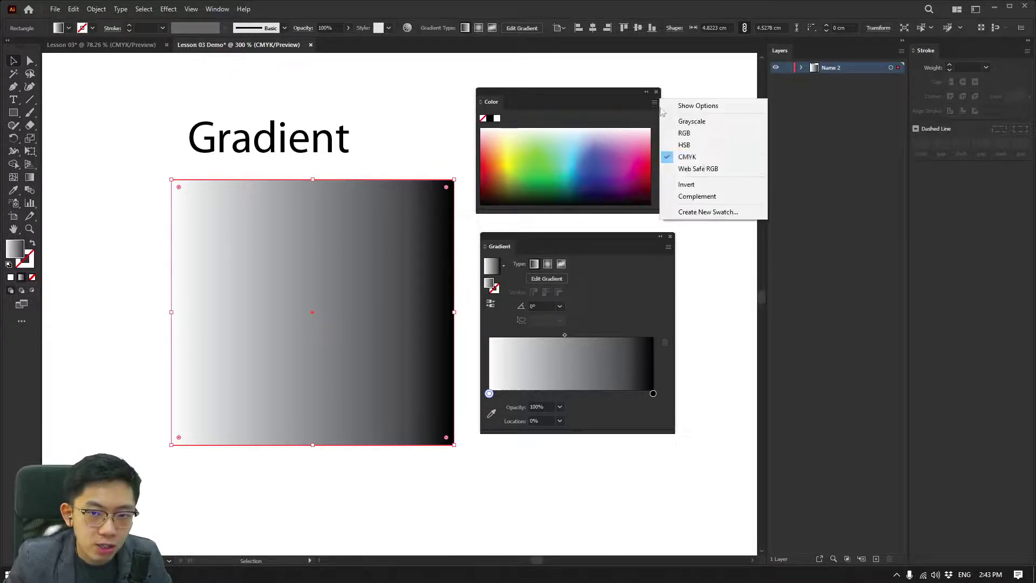
click(683, 146)
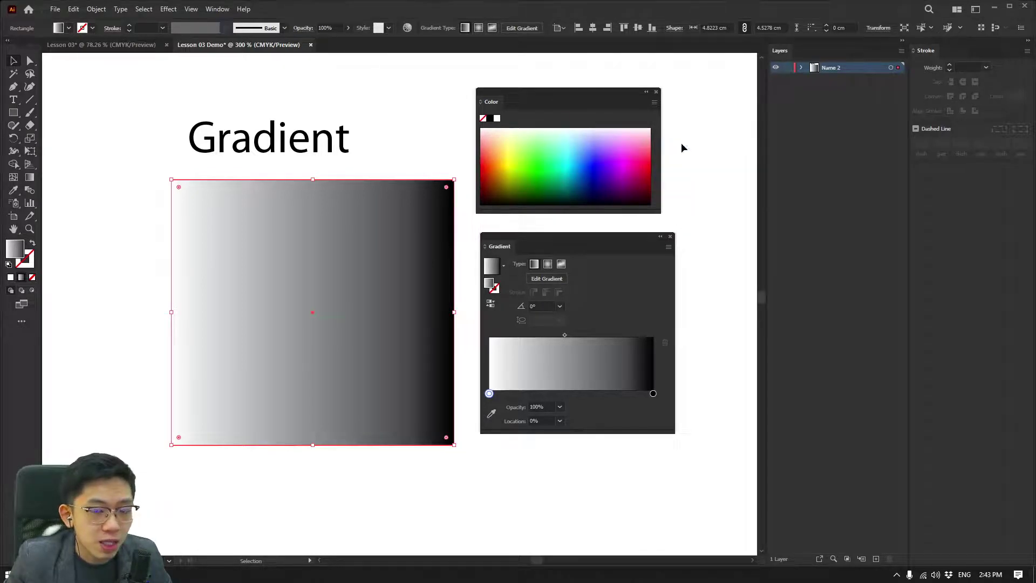
Move the Color panel aside and add a three-line text reading Hue, Saturation, Black beside the Gradient heading.
drag(607, 94, 713, 107)
click(481, 107)
key(t)
click(451, 96)
text(Hue)
key(Return)
text(Saturation)
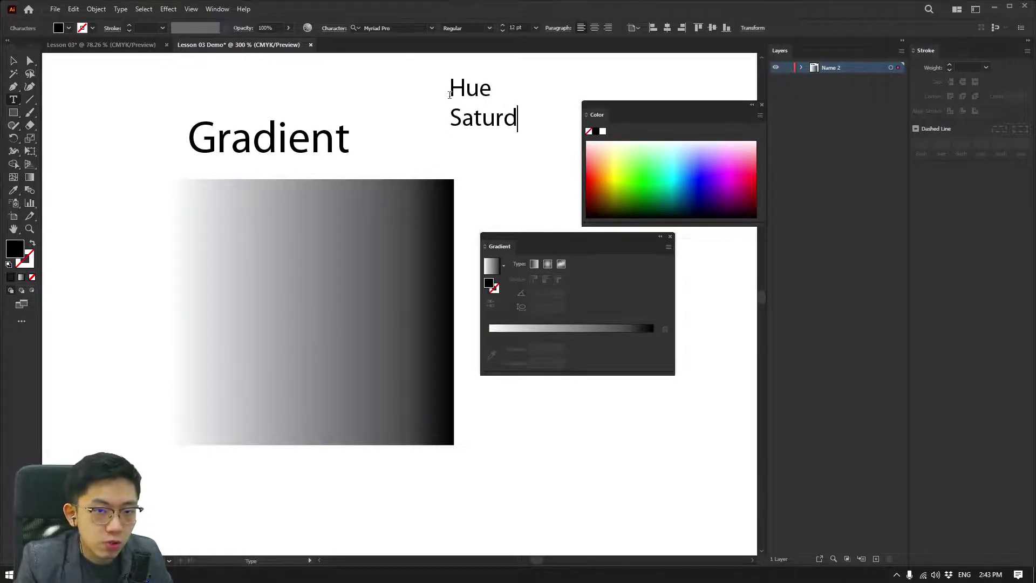
key(Return)
text(Black)
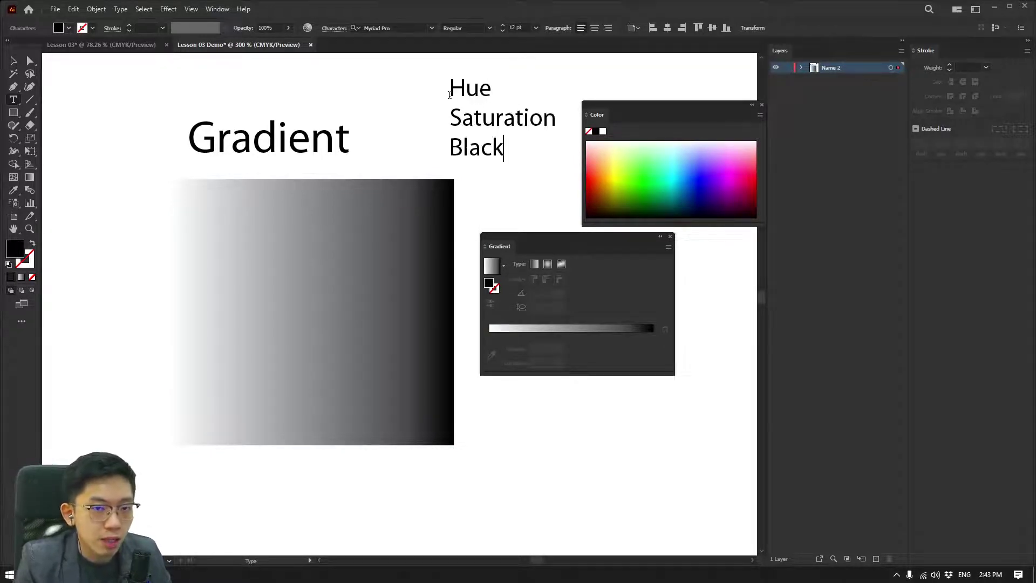
key(Escape)
drag(488, 116, 473, 146)
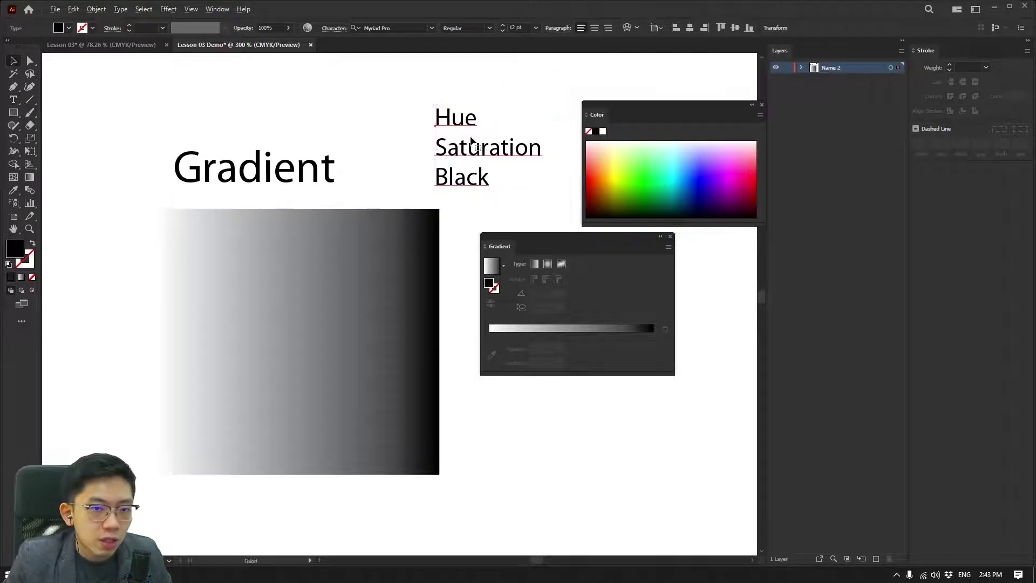
Dock the Color panel on top of the Gradient panel and place the joined panels beside the gradient square.
drag(620, 104, 522, 235)
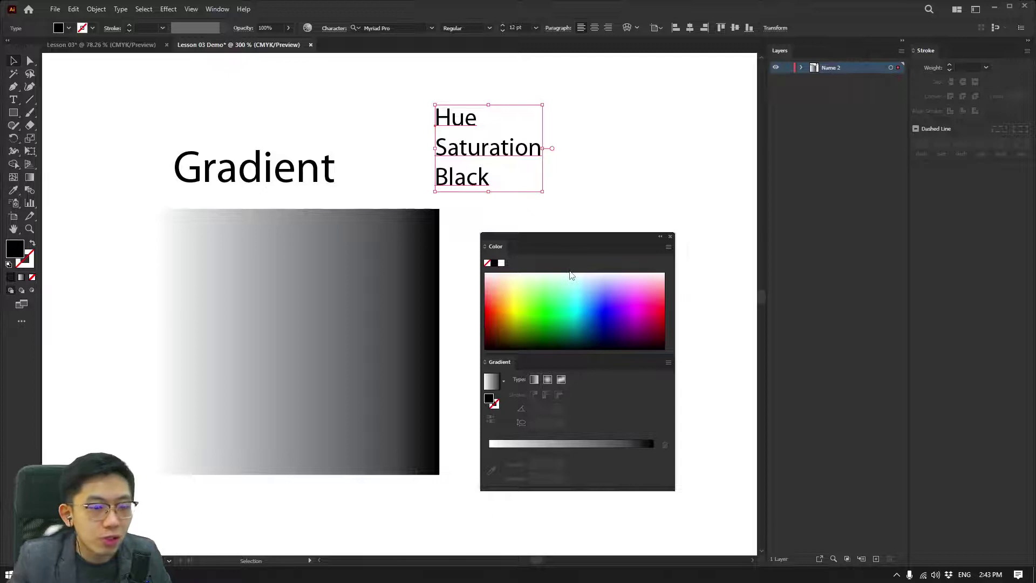
drag(545, 243, 522, 228)
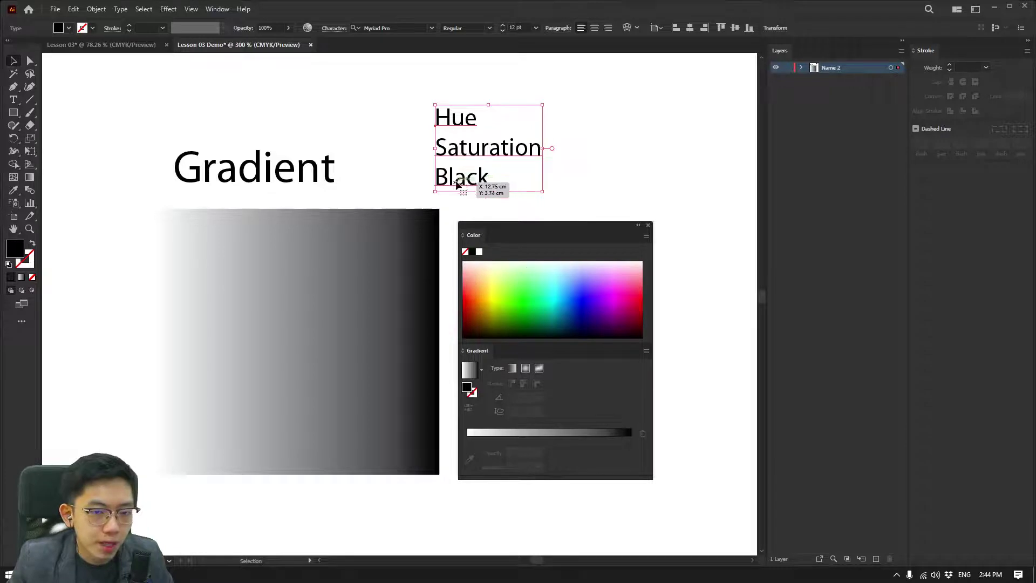
click(647, 236)
click(646, 236)
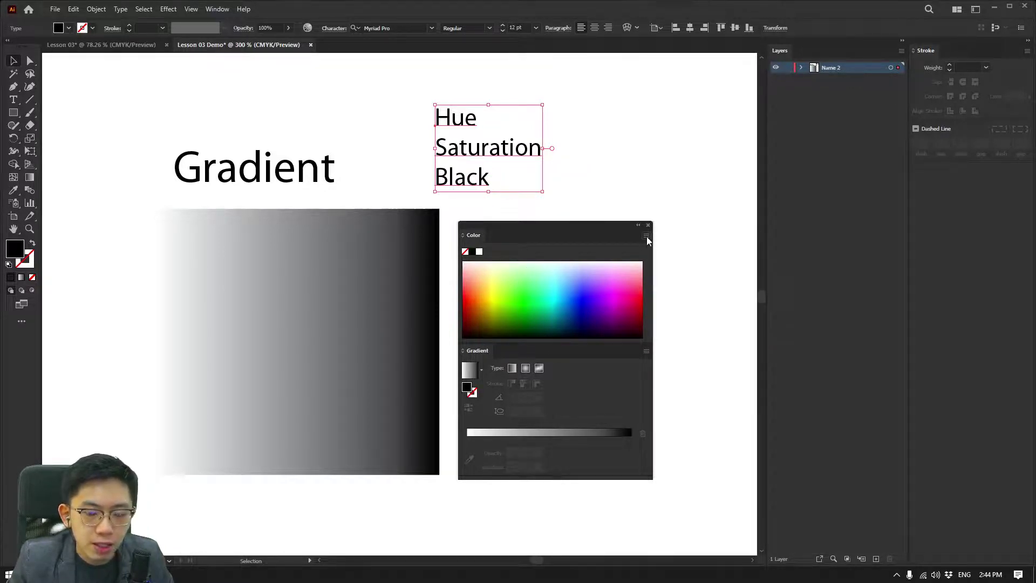
drag(567, 226, 550, 216)
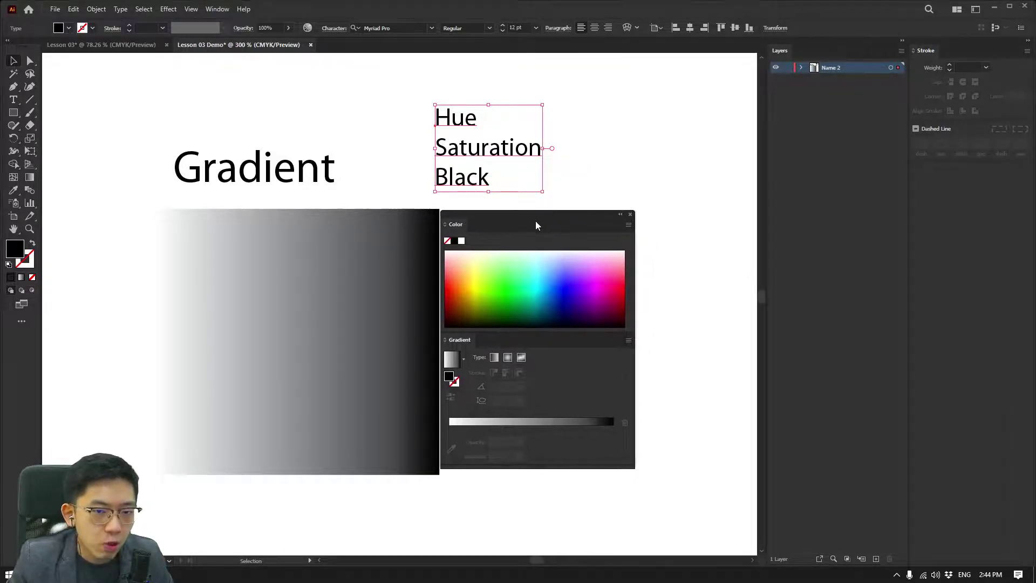
Show the options of the Color panel so its HSB sliders are available.
click(627, 228)
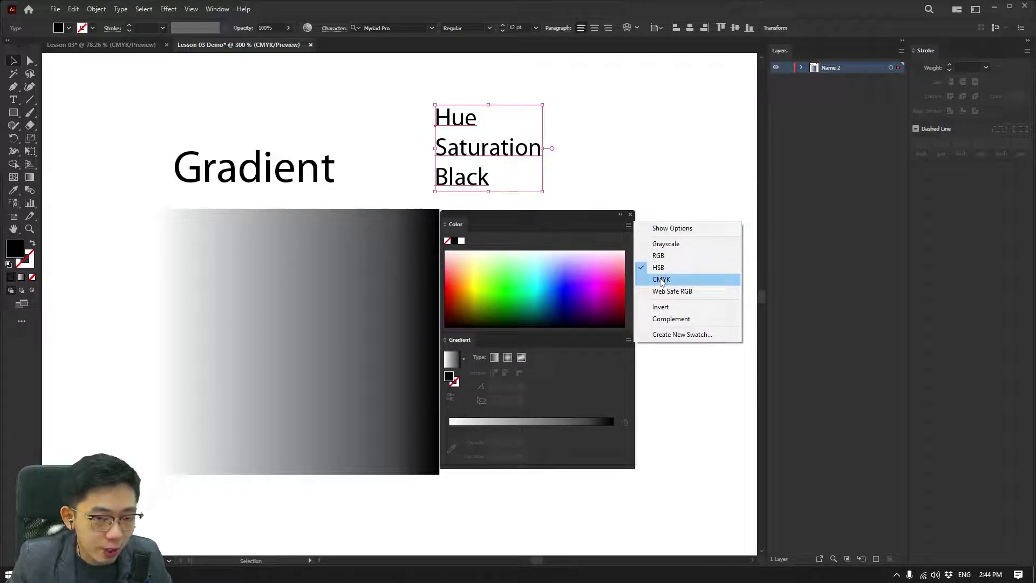
click(624, 225)
click(626, 226)
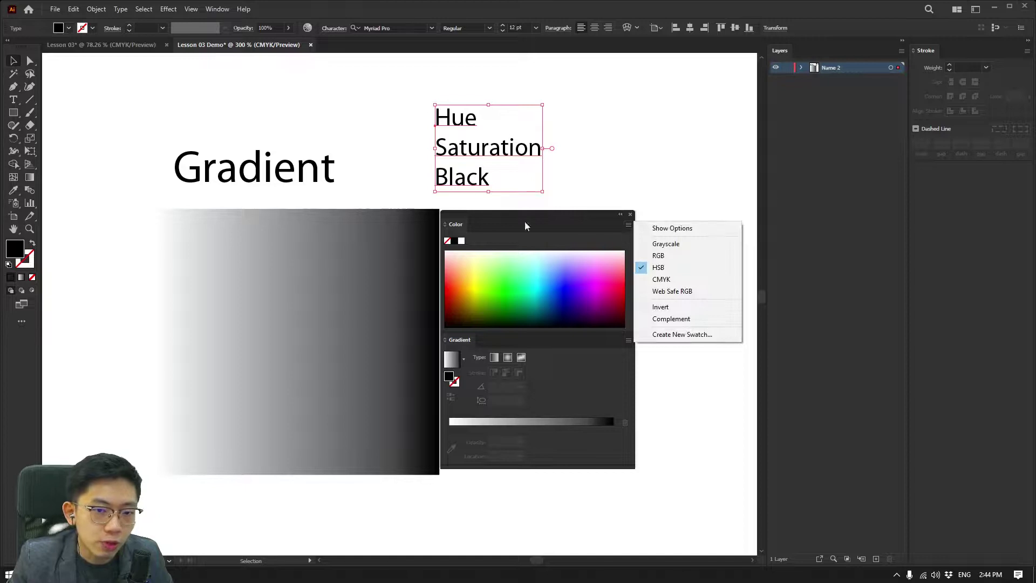
click(626, 225)
click(626, 226)
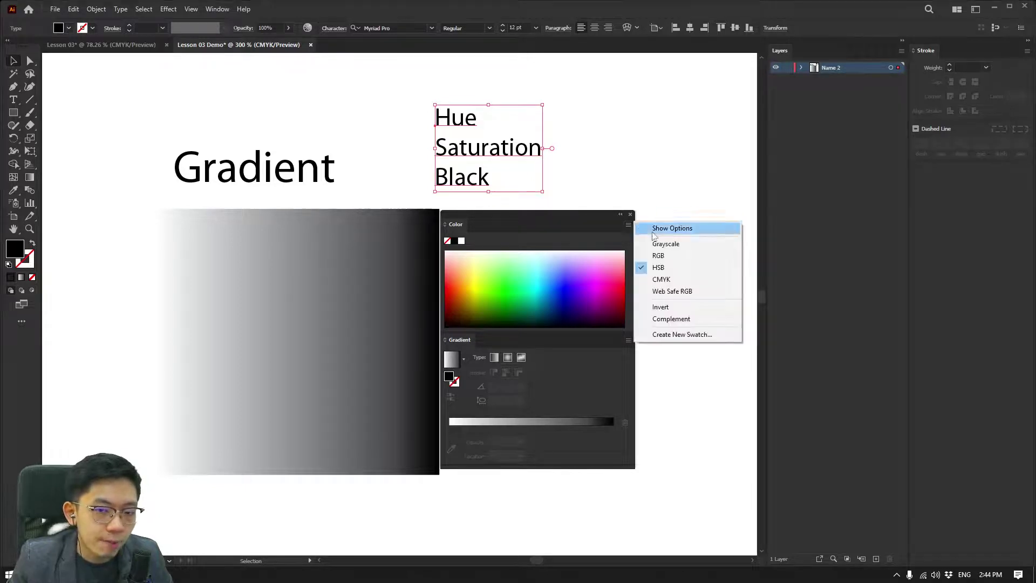
click(672, 228)
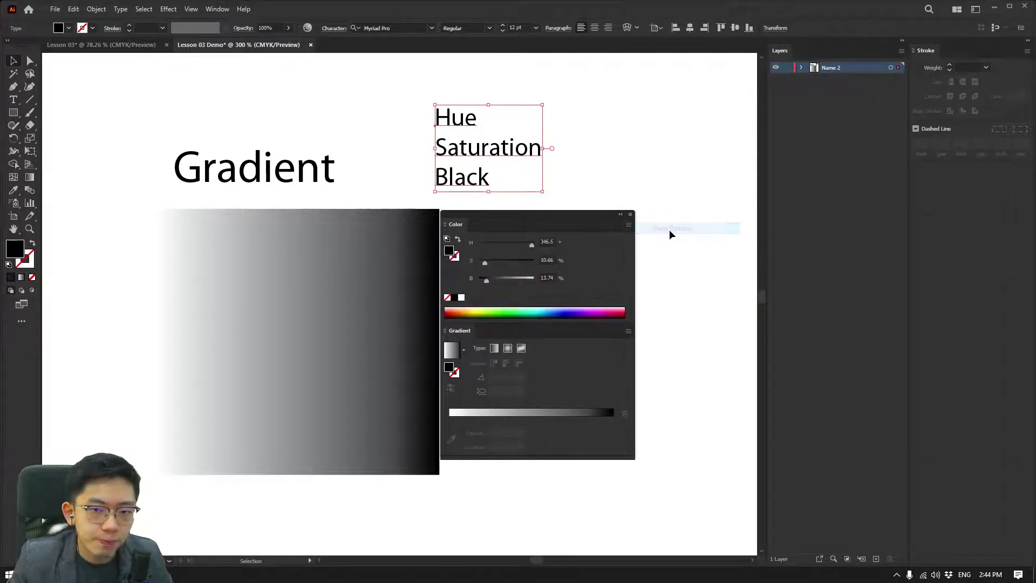
Colour the Hue Saturation Black text red with H 360, S 100% and B 100%, keeping the panels clear of it.
drag(524, 244, 546, 282)
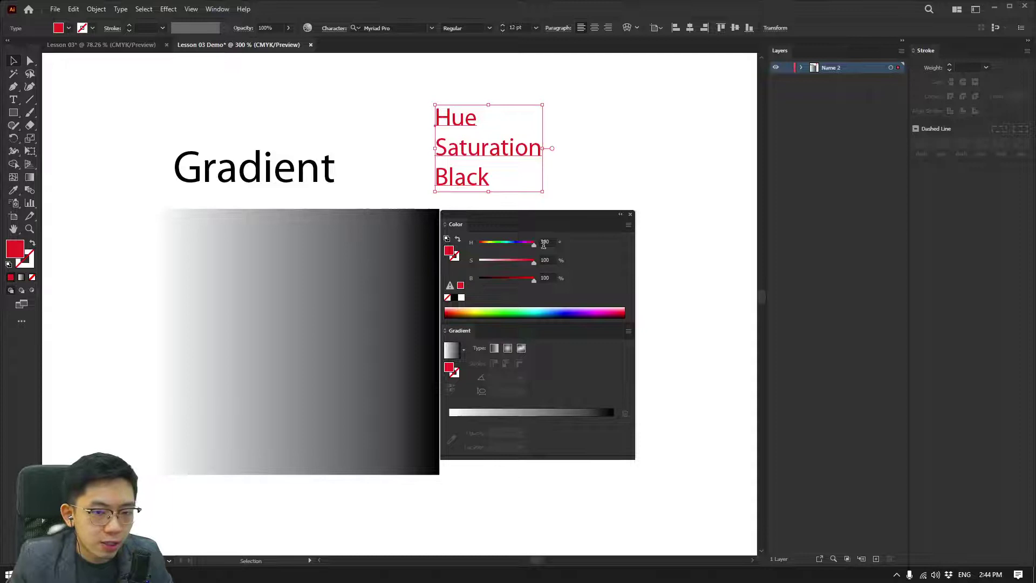
scroll(530, 184, up, 1)
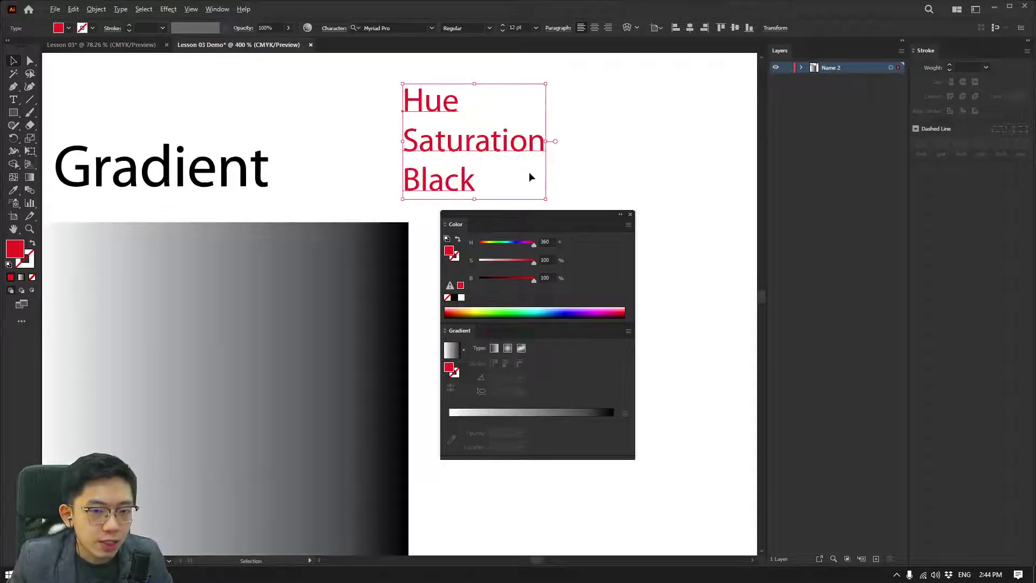
drag(542, 212, 559, 208)
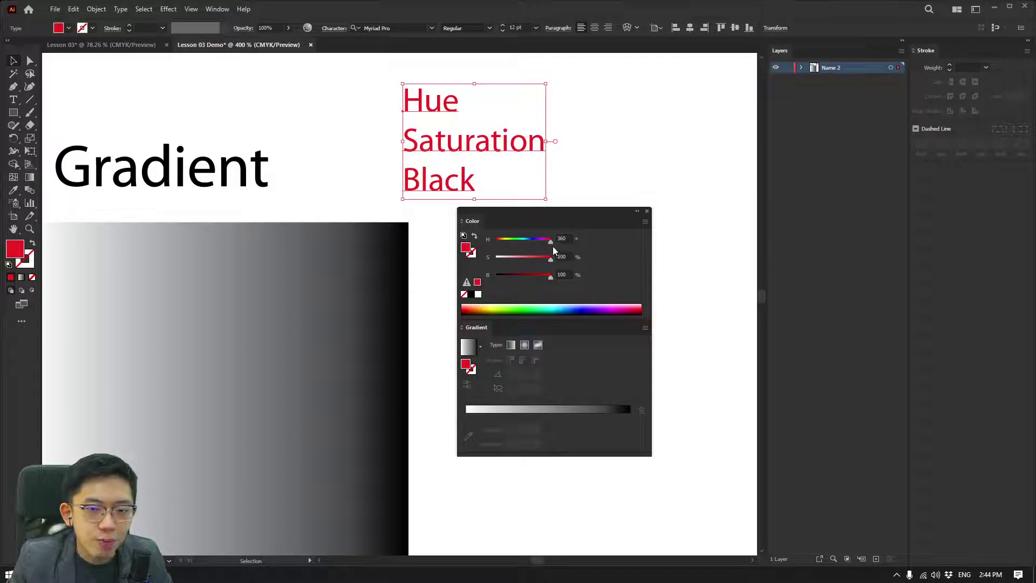
Try other HSB values on the text, ending on a soft blue with H 234, S 48% and B 93%.
drag(550, 242, 532, 240)
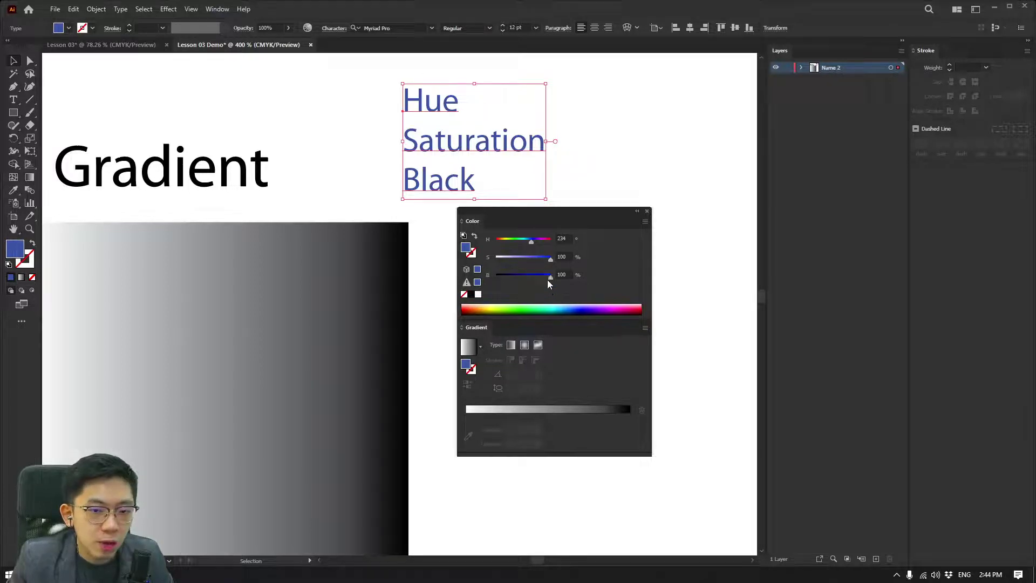
drag(549, 279, 521, 276)
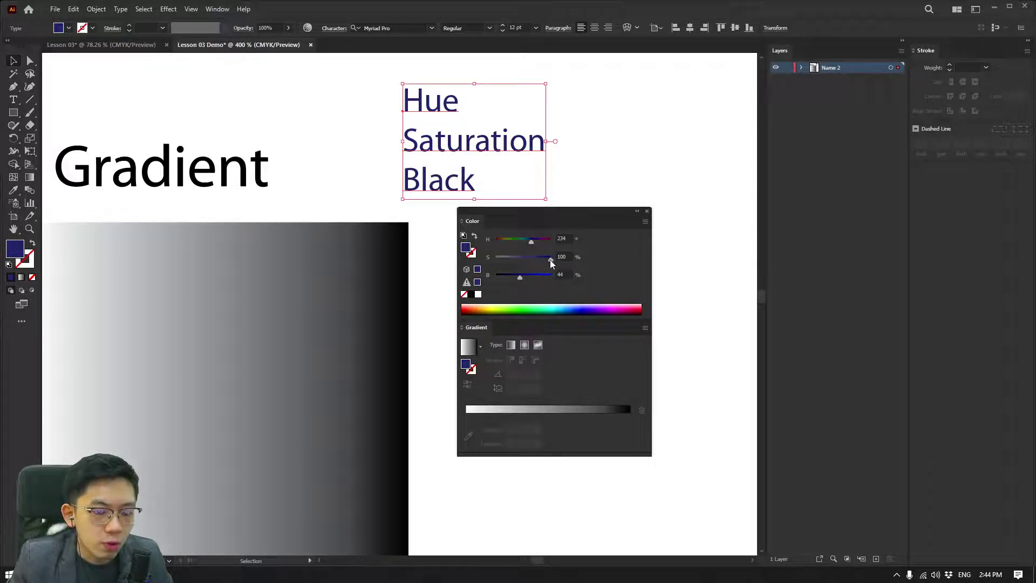
drag(550, 263, 509, 260)
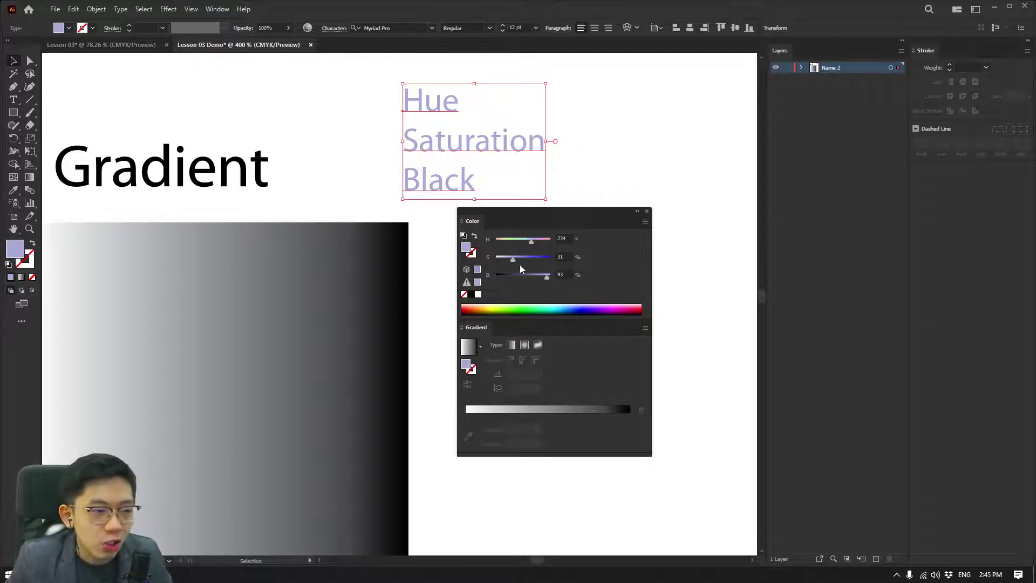
drag(513, 260, 522, 258)
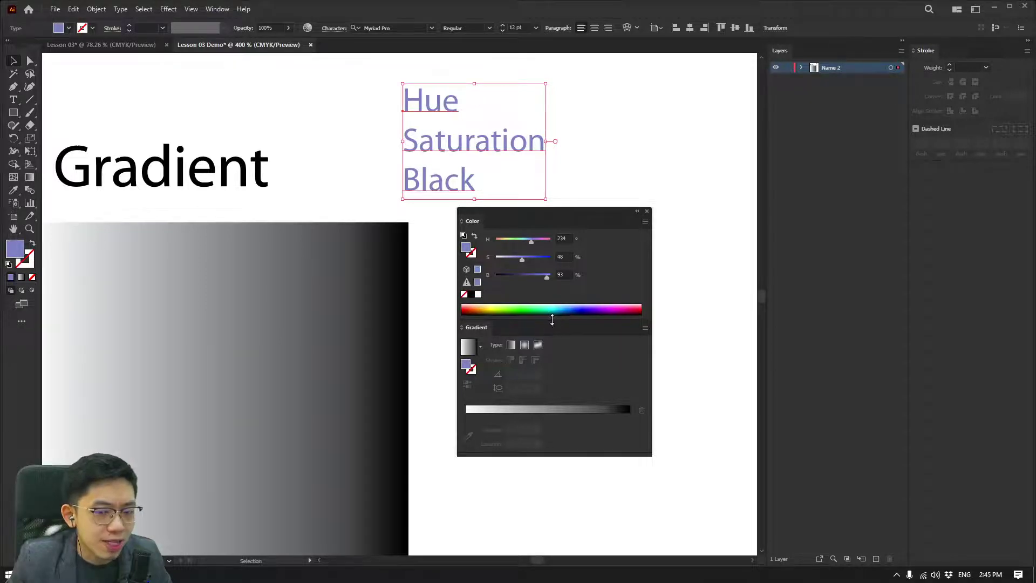
Enlarge the colour spectrum, switch to CMYK and mix a green text colour of C 72, M 28, Y 79, K 25.
drag(552, 318, 548, 367)
click(645, 221)
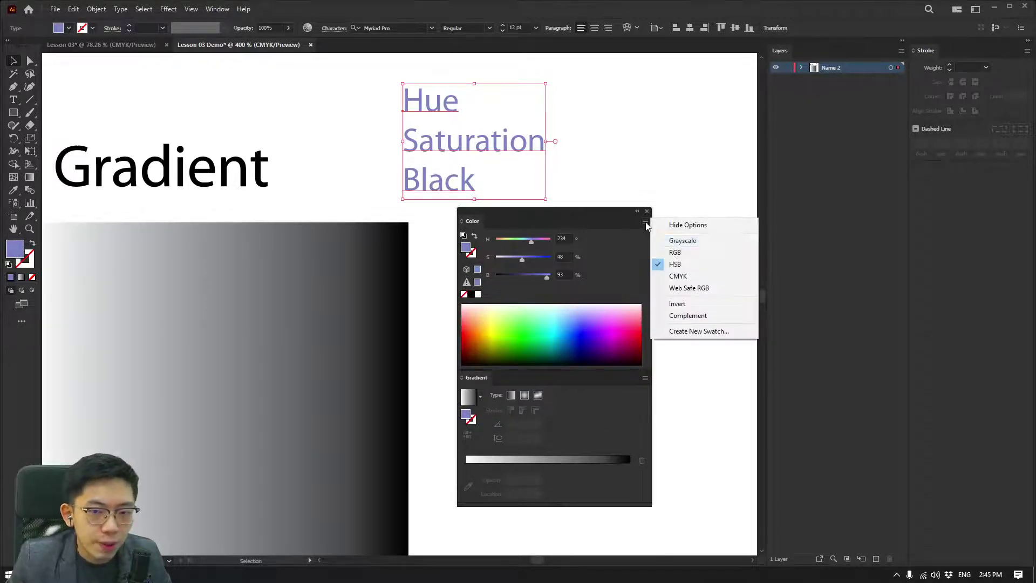
click(678, 276)
drag(526, 242, 520, 242)
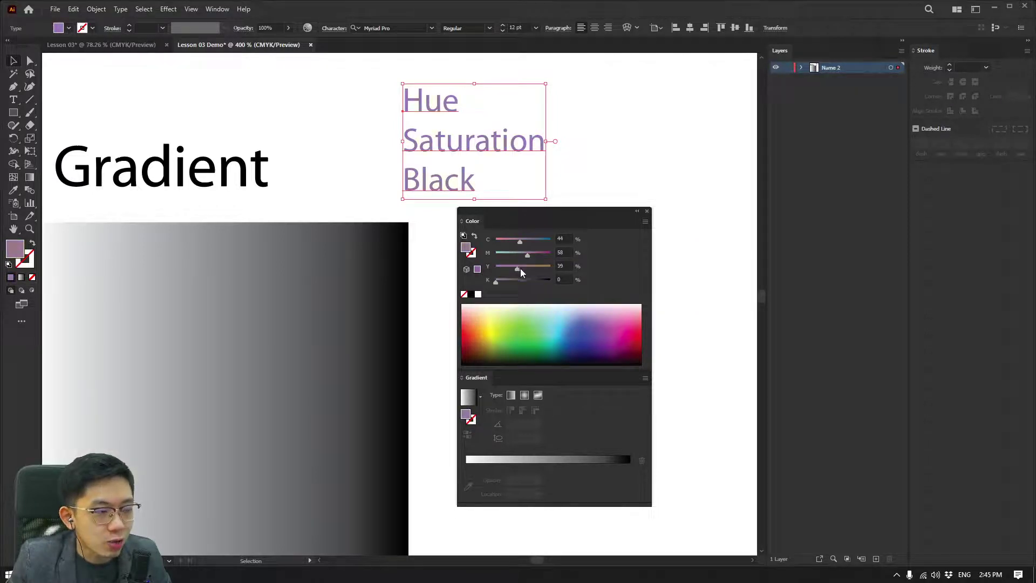
mouse_move(521, 258)
mouse_down()
mouse_move(507, 242)
mouse_move(529, 256)
mouse_move(506, 269)
mouse_move(522, 282)
mouse_move(512, 253)
mouse_move(535, 241)
mouse_move(538, 270)
mouse_move(521, 283)
mouse_move(511, 274)
mouse_up()
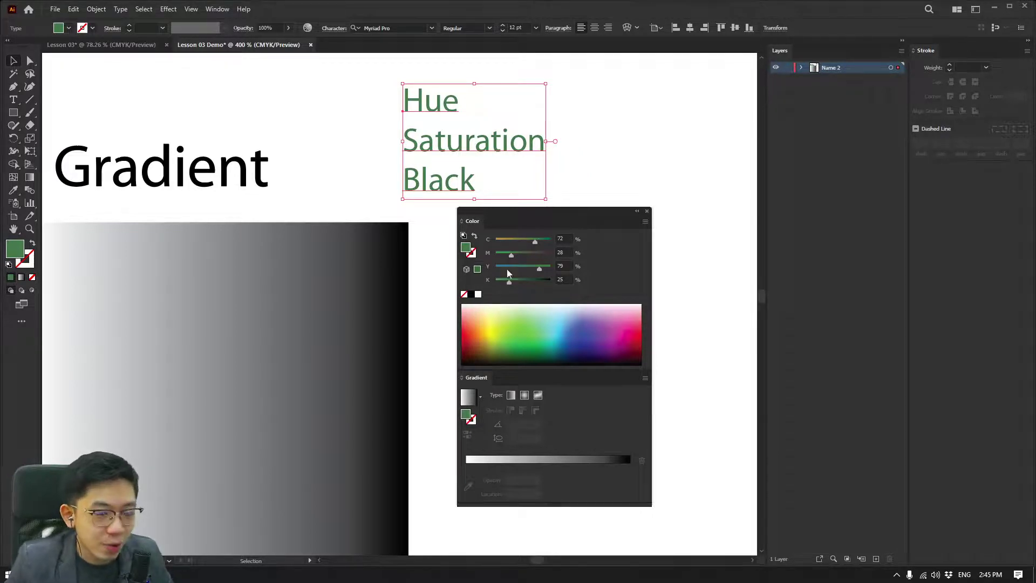
Return the Color panel to HSB and set the text to red with H 360, S 100% and B 100%.
click(645, 222)
click(680, 264)
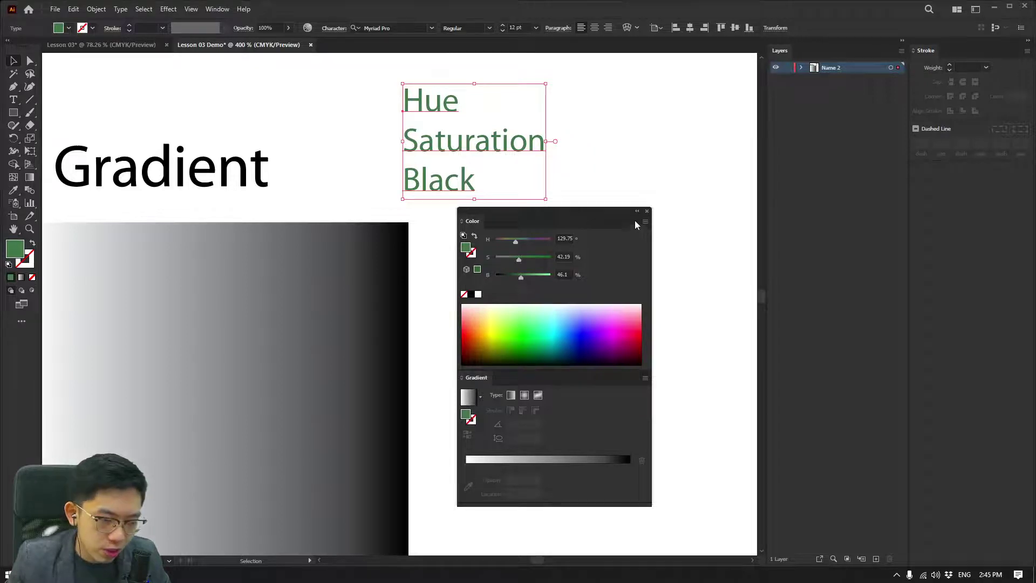
click(644, 222)
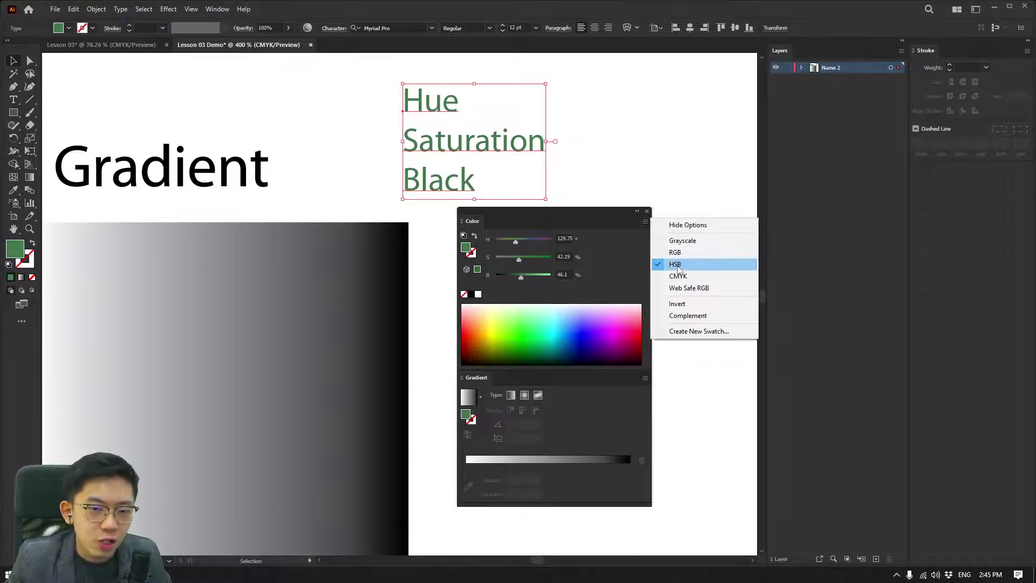
click(518, 246)
drag(516, 242, 600, 210)
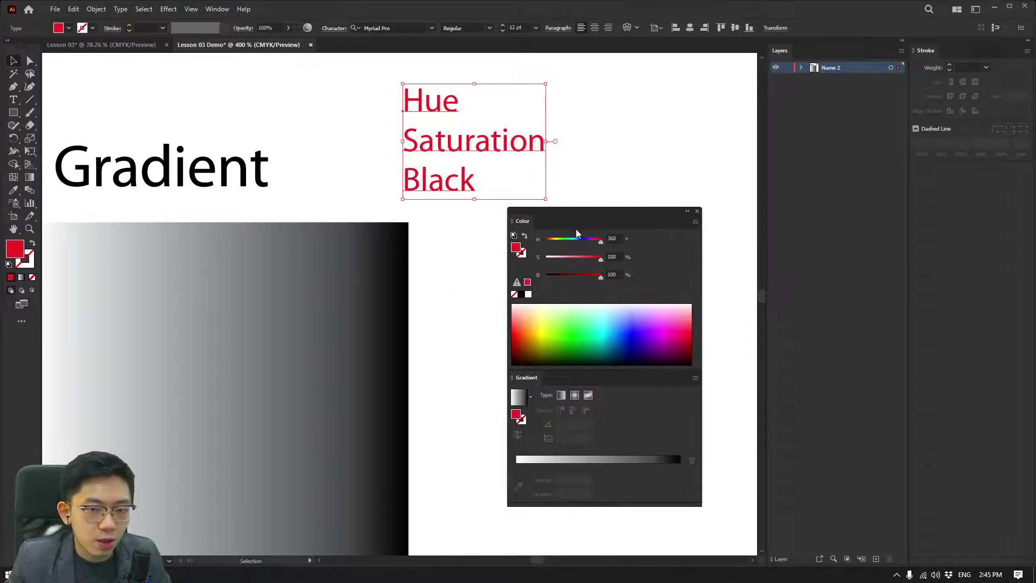
Select the gradient square and recolour its white stop, trying green and settling on red at about 86% saturation and 100% brightness.
scroll(394, 262, down, 1)
drag(393, 259, 440, 259)
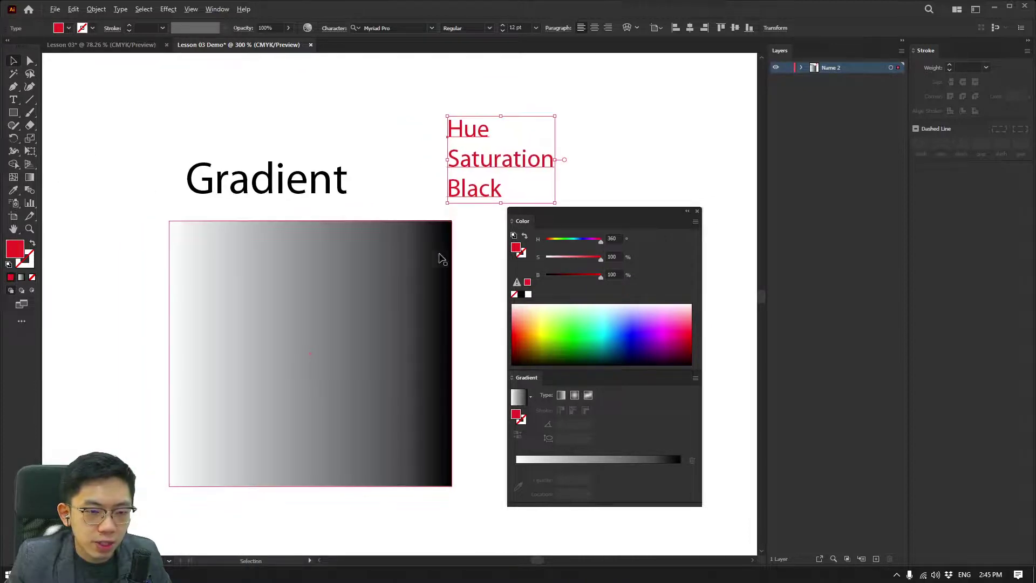
click(396, 292)
drag(573, 209, 534, 215)
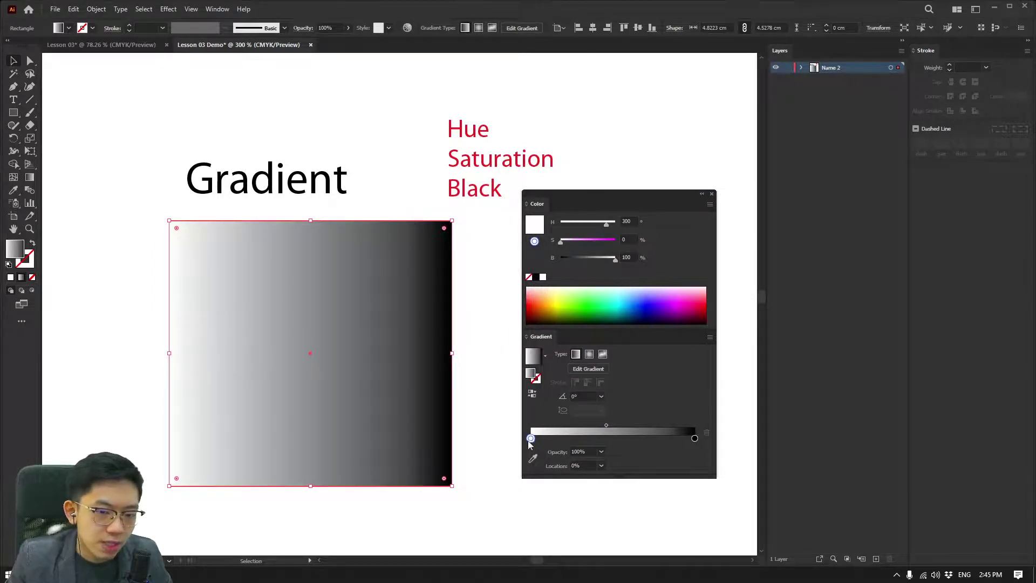
mouse_move(578, 301)
mouse_down()
mouse_move(600, 293)
mouse_move(583, 303)
mouse_up()
click(530, 298)
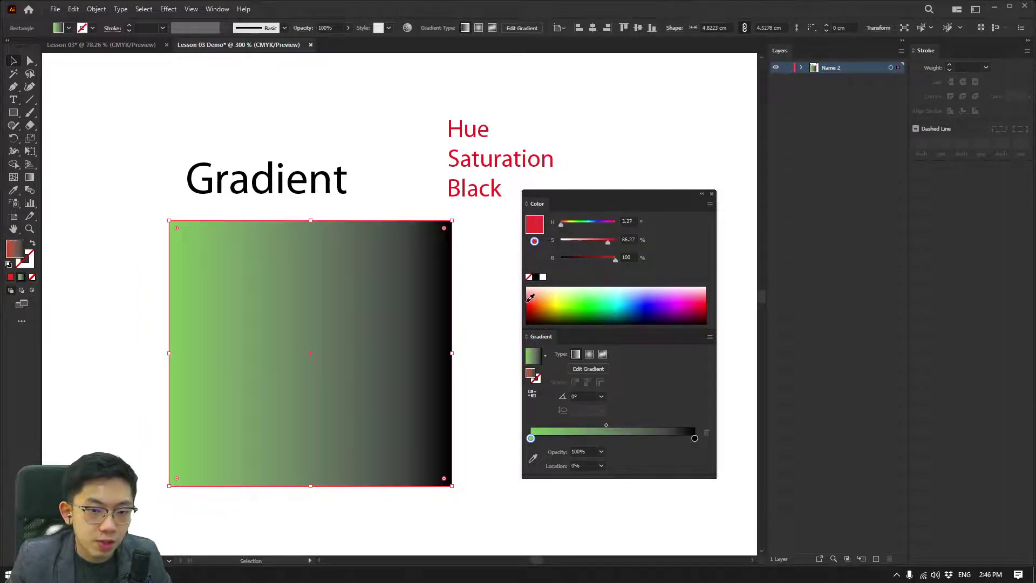
Switch the black gradient stop to HSB and recolour it dark blue at about H 231, S 100%, B 61%.
click(694, 438)
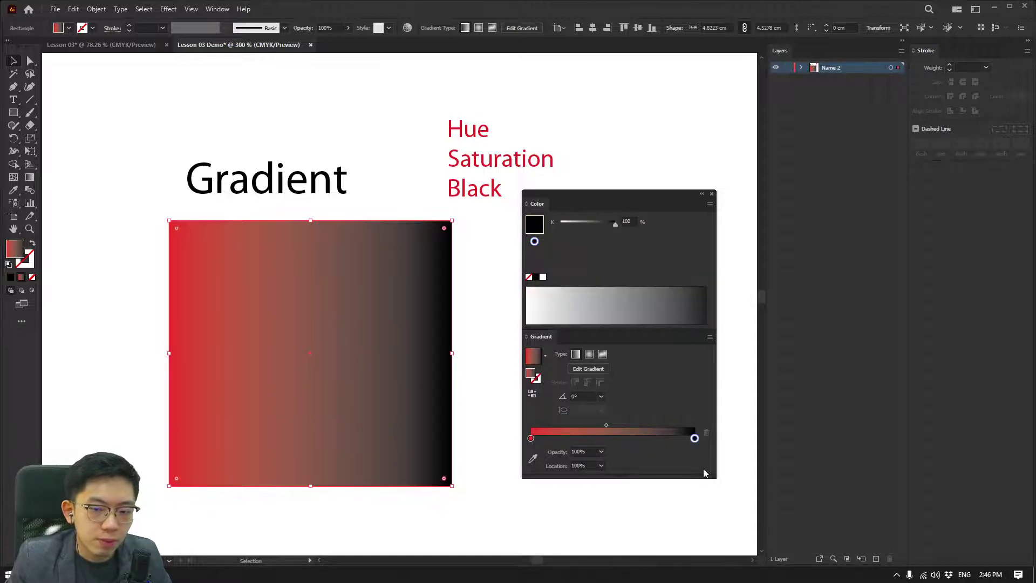
click(710, 204)
click(740, 248)
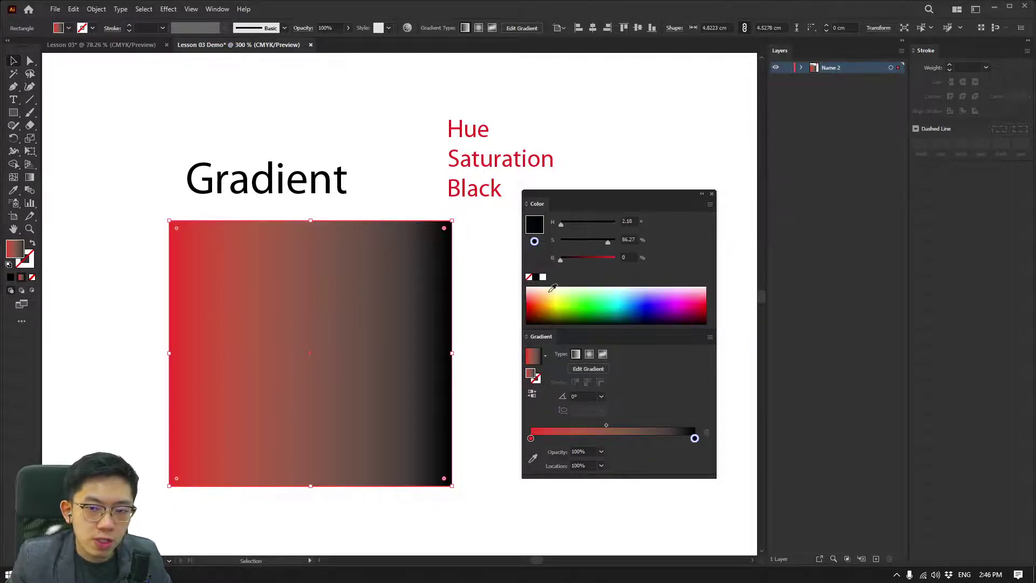
click(646, 300)
drag(646, 299, 644, 308)
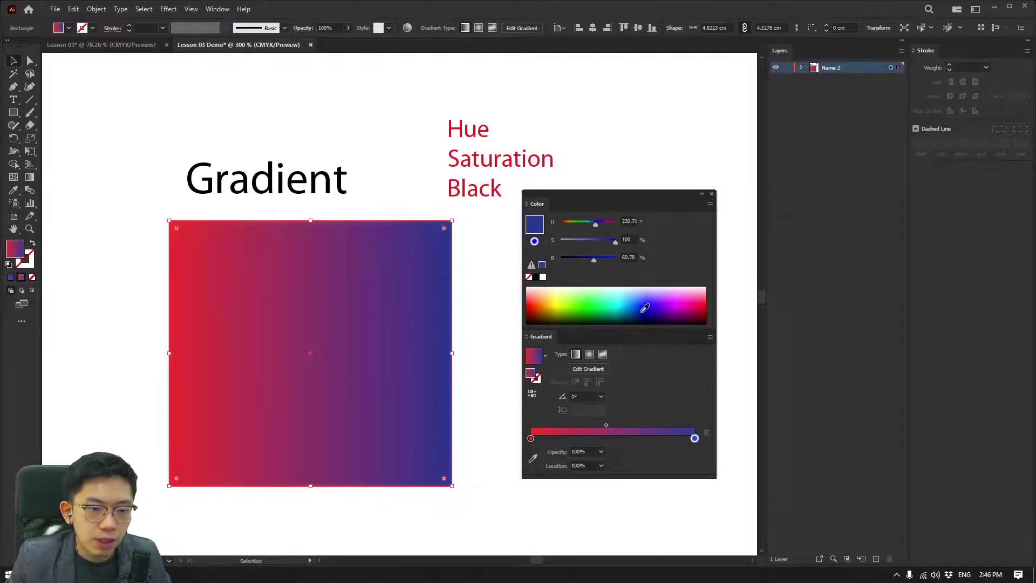
Add a green gradient stop at about 46.6% and a light blue stop between it and the dark blue end.
scroll(382, 342, down, 1)
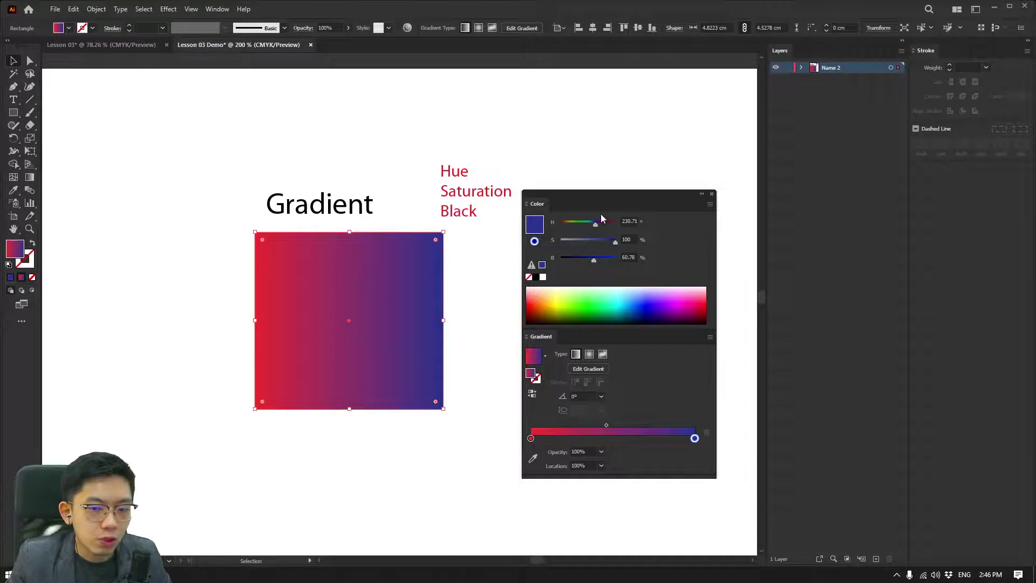
mouse_move(602, 335)
mouse_down()
mouse_move(574, 326)
mouse_move(603, 338)
mouse_up()
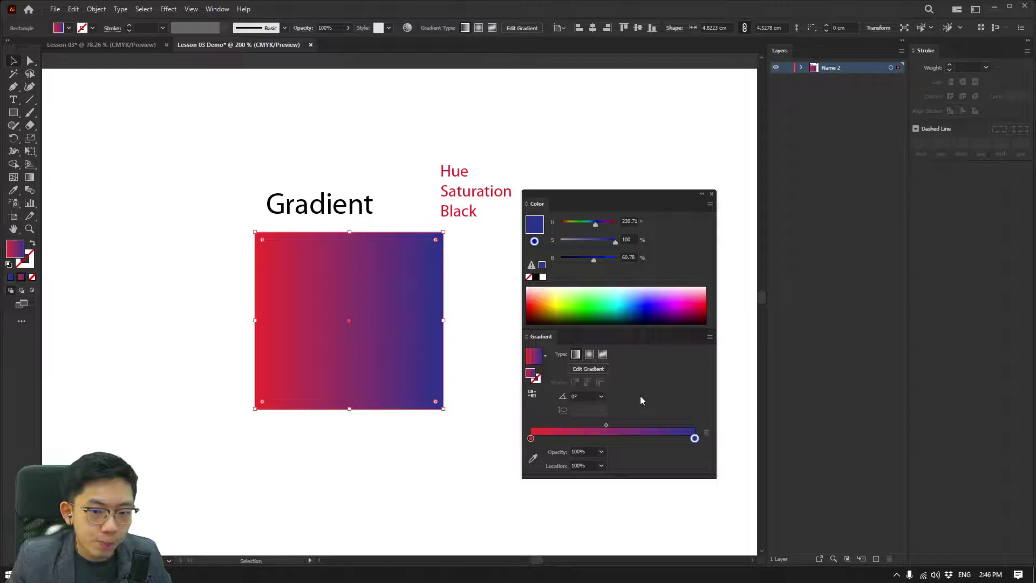
click(607, 439)
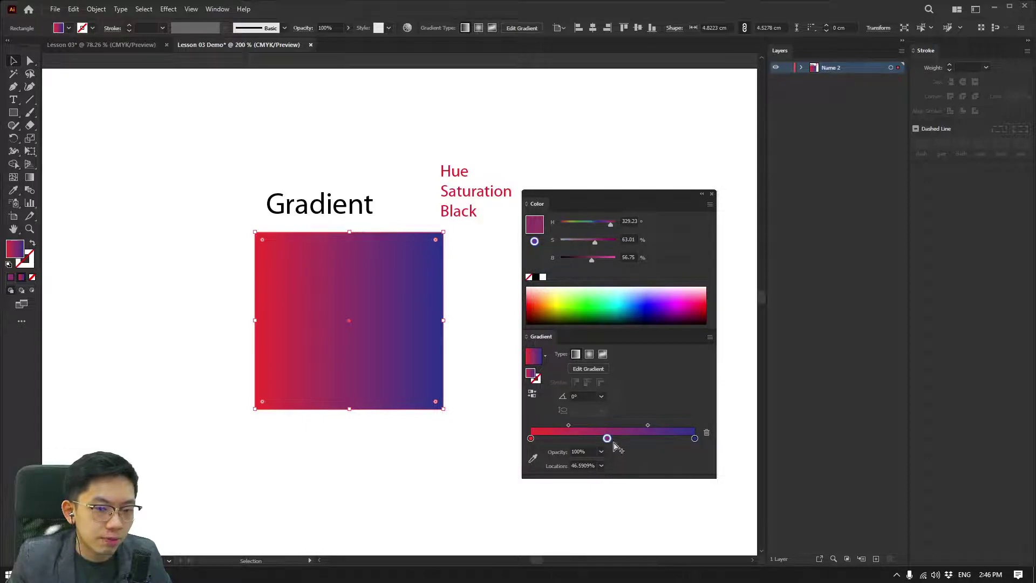
click(597, 298)
click(648, 439)
click(637, 294)
click(607, 438)
click(561, 305)
key(ctrl+z)
click(558, 300)
key(ctrl+z)
Add a yellow stop at about 23.5% and bring the green and light blue stops slightly closer, the latter to about 70%.
click(569, 439)
click(562, 302)
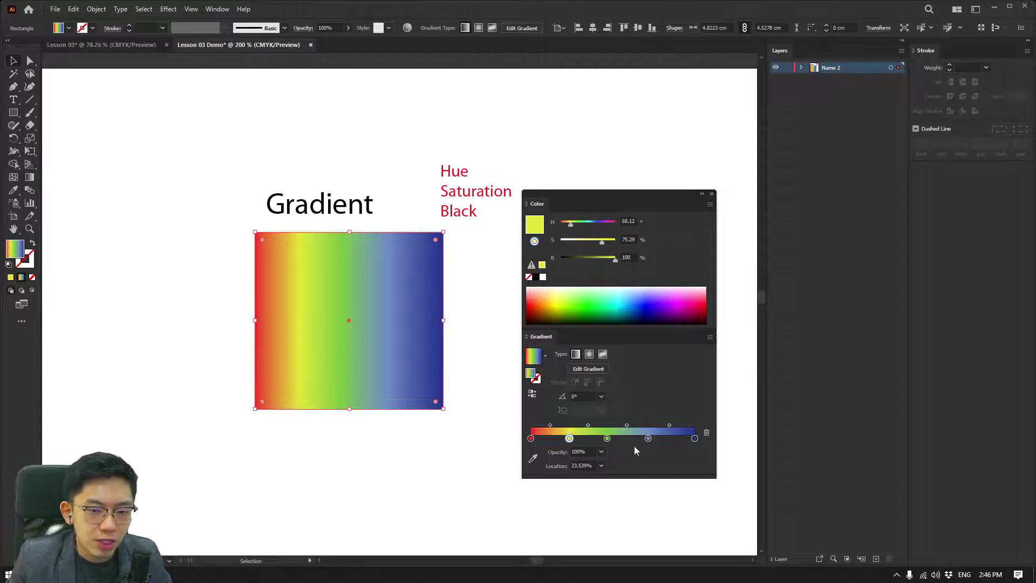
drag(649, 438, 611, 438)
click(646, 438)
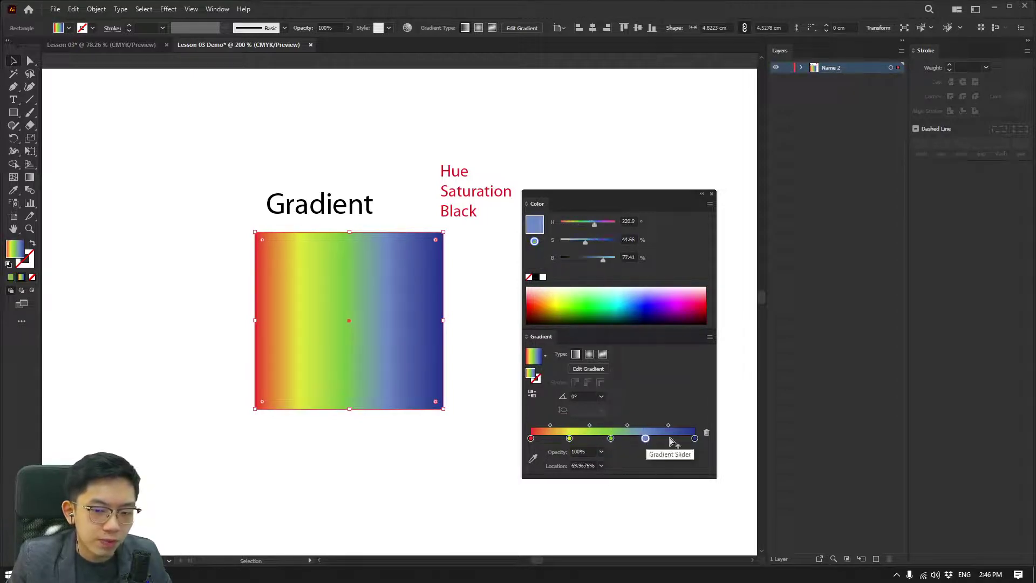
Remove the light blue, yellow and green stops from the gradient, keeping only the red and dark blue ends.
click(706, 434)
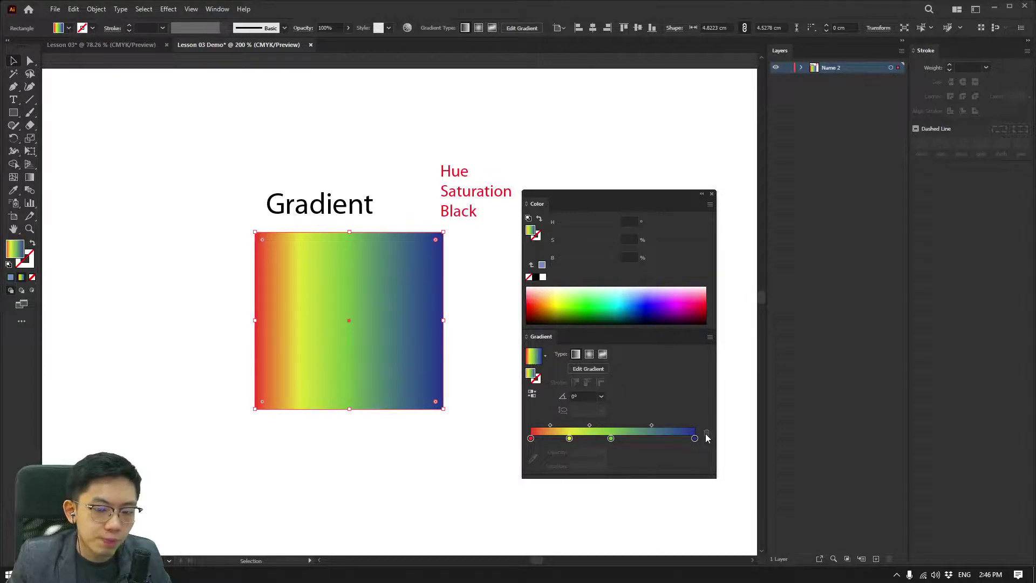
drag(569, 439, 571, 485)
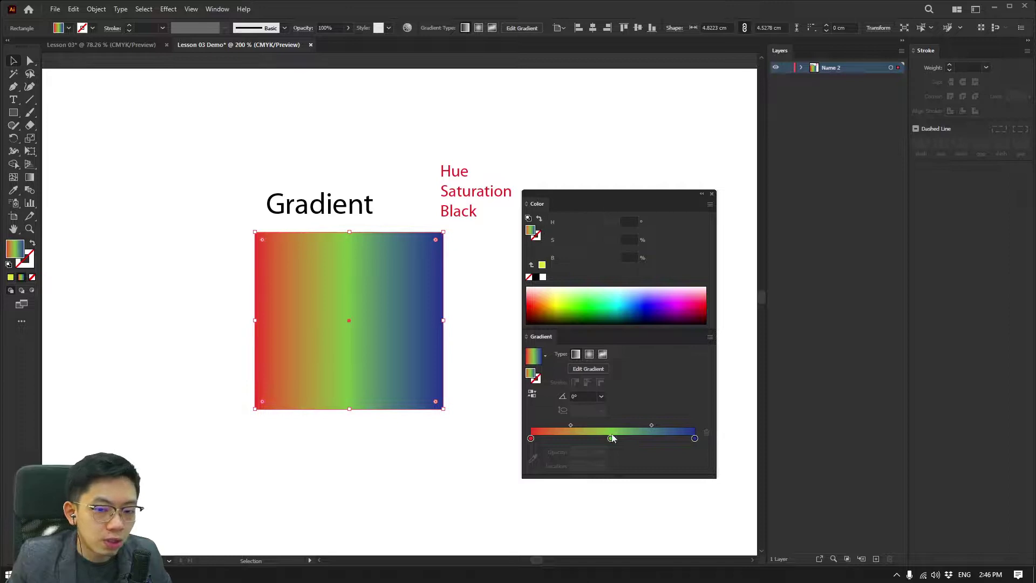
drag(611, 438, 614, 486)
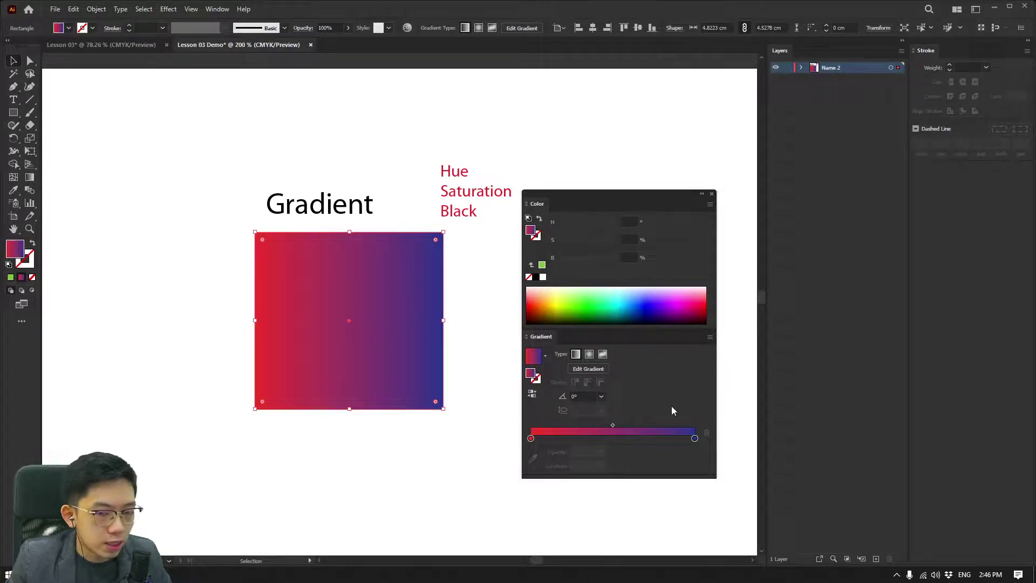
Move the red Hue Saturation Black text above the Gradient title, bring the floating colour panels closer, and select the gradient square.
drag(466, 195, 303, 157)
drag(565, 198, 530, 175)
click(356, 348)
scroll(344, 357, up, 1)
key(space)
mouse_move(370, 335)
mouse_down()
mouse_move(299, 369)
mouse_move(369, 346)
mouse_up()
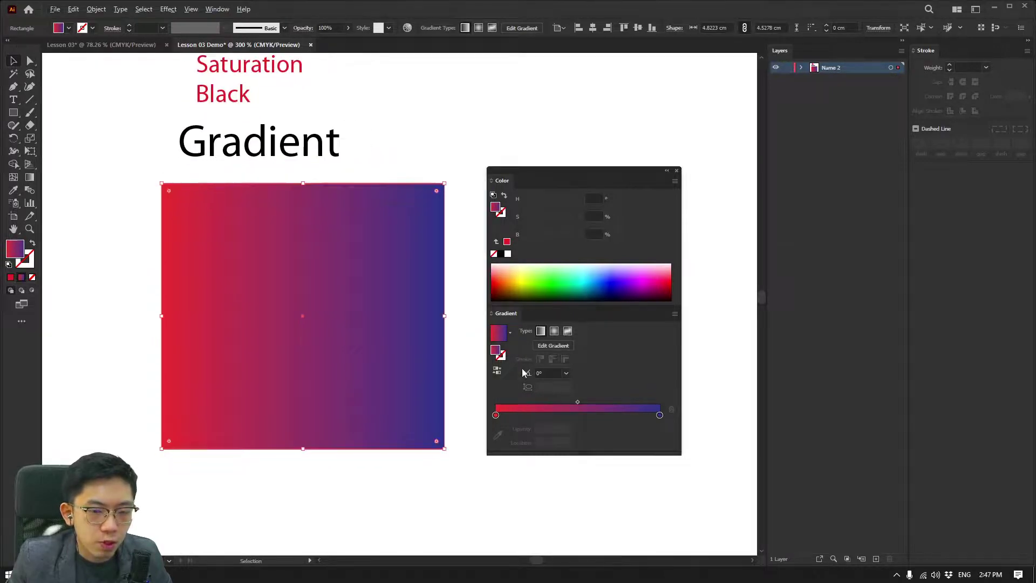
Rotate the square's linear gradient through several angles in large increments and set its angle to 100°.
click(541, 371)
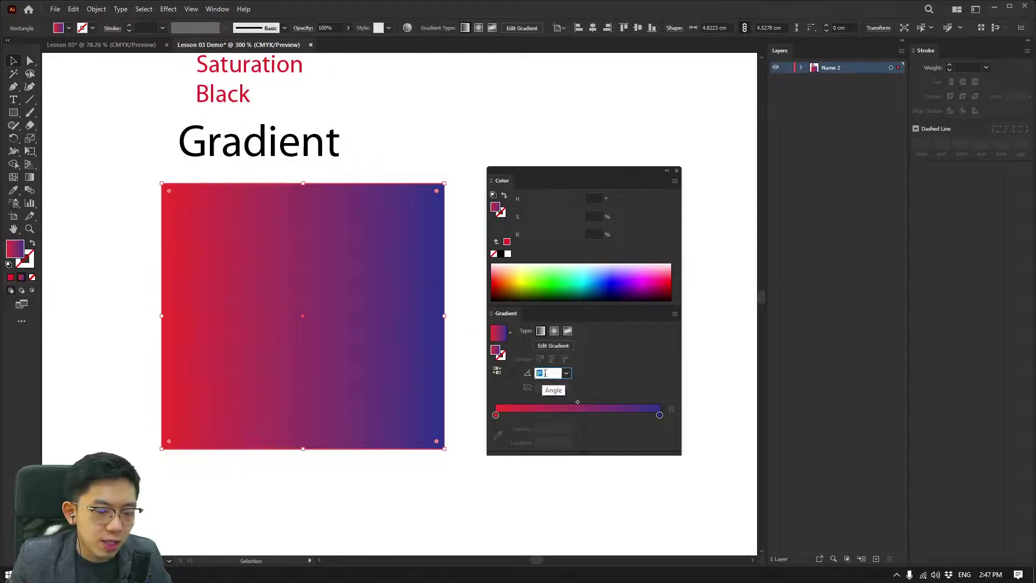
key(shift+Up)
key(shift+Up)
key(shift+Up)
key(shift+Up)
key(shift+Up)
key(shift+Up)
key(shift+Up)
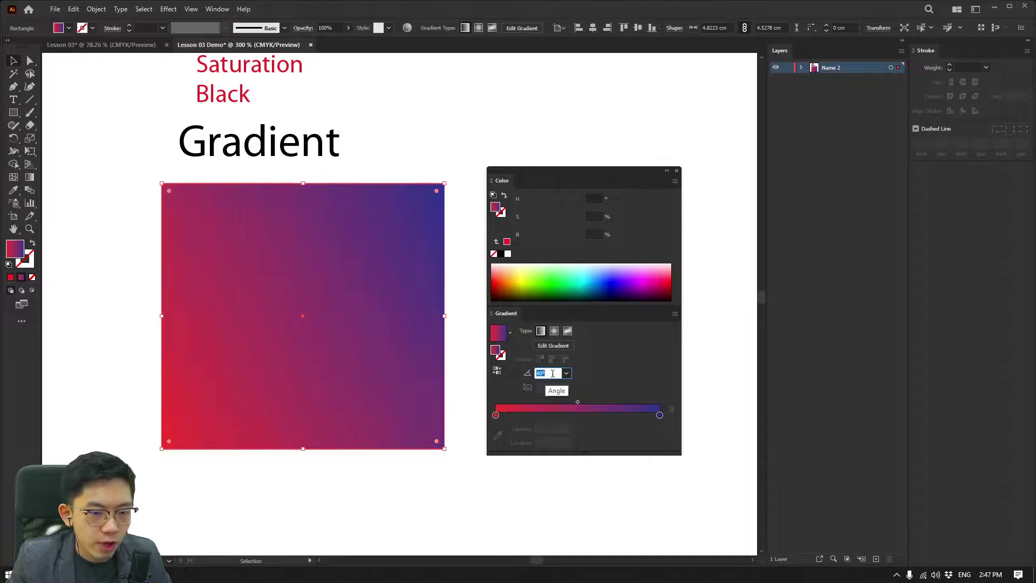
key(shift+Up)
key(shift+Up)
key(shift+Up)
key(shift+Up)
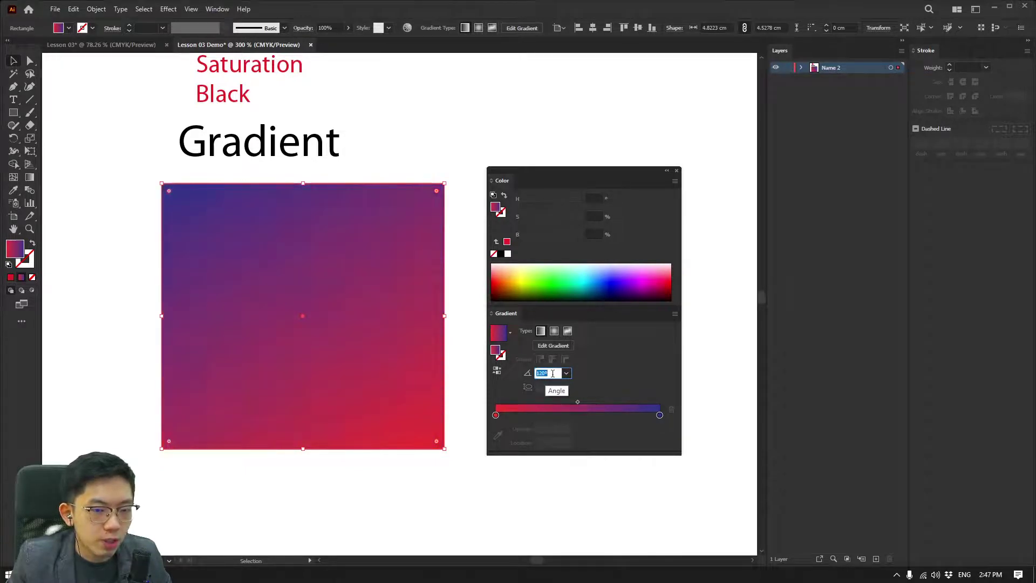
key(shift+Up)
key(shift+Up)
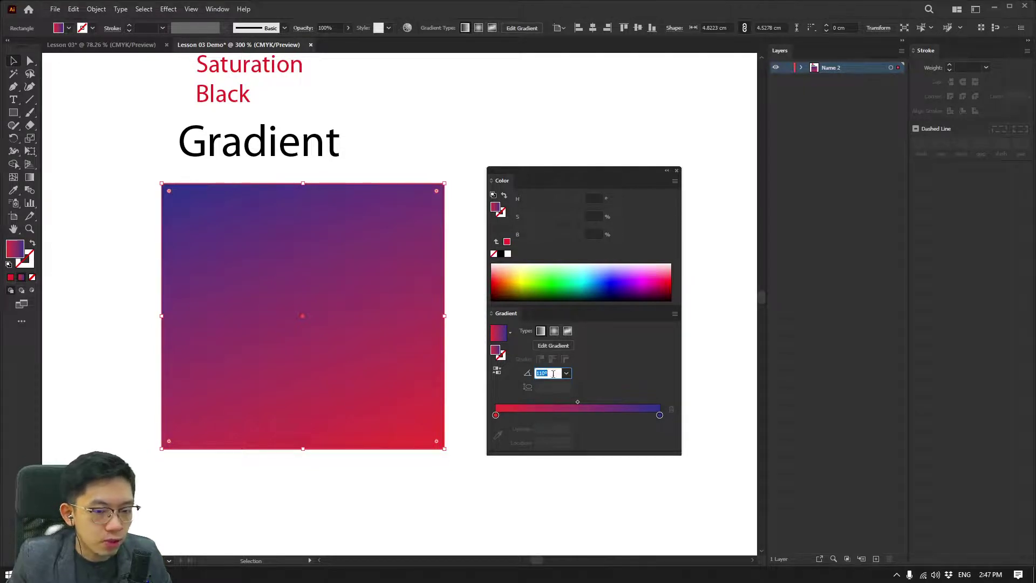
text(100)
key(Return)
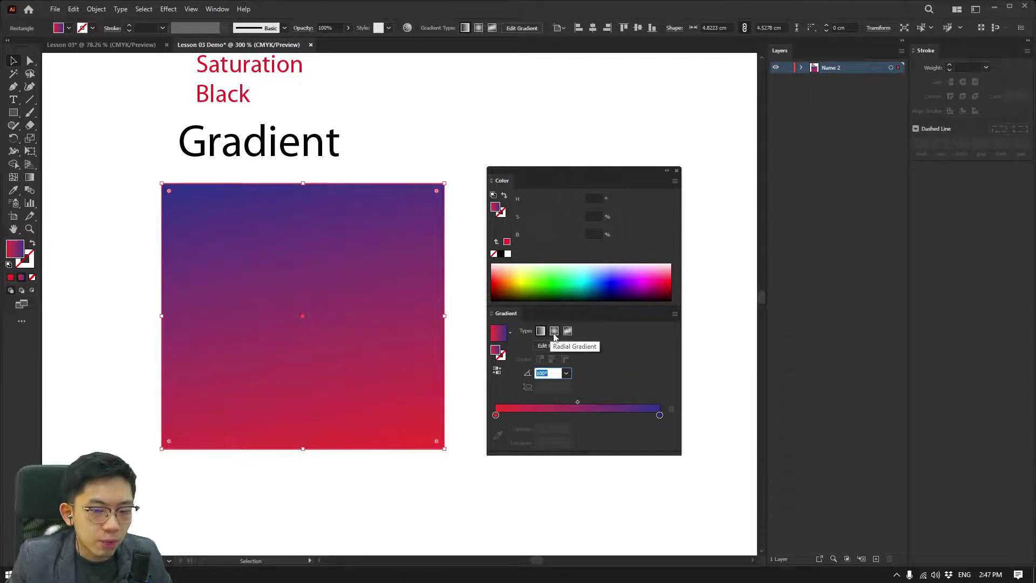
Change the square's gradient type to radial and shift the midpoint between red and blue to about 46%.
click(554, 331)
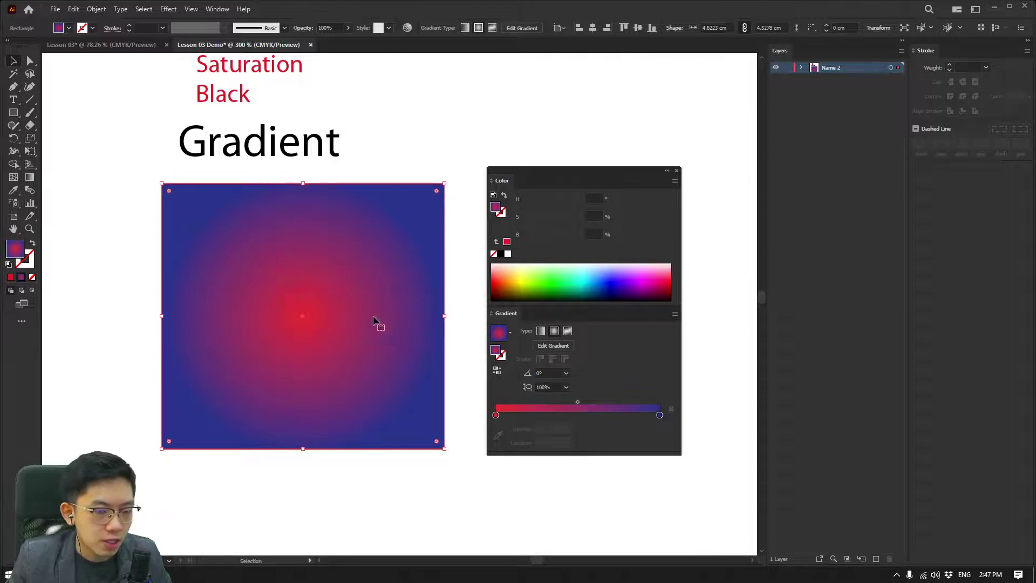
drag(575, 404, 495, 415)
click(556, 404)
mouse_move(554, 404)
mouse_down()
mouse_move(617, 403)
mouse_move(566, 405)
mouse_up()
Set the radial gradient's aspect ratio to 40% and rotate it to an angle of 100°.
click(556, 387)
text(40)
key(Return)
scroll(556, 387, down, 4)
scroll(556, 387, up, 10)
scroll(556, 388, down, 6)
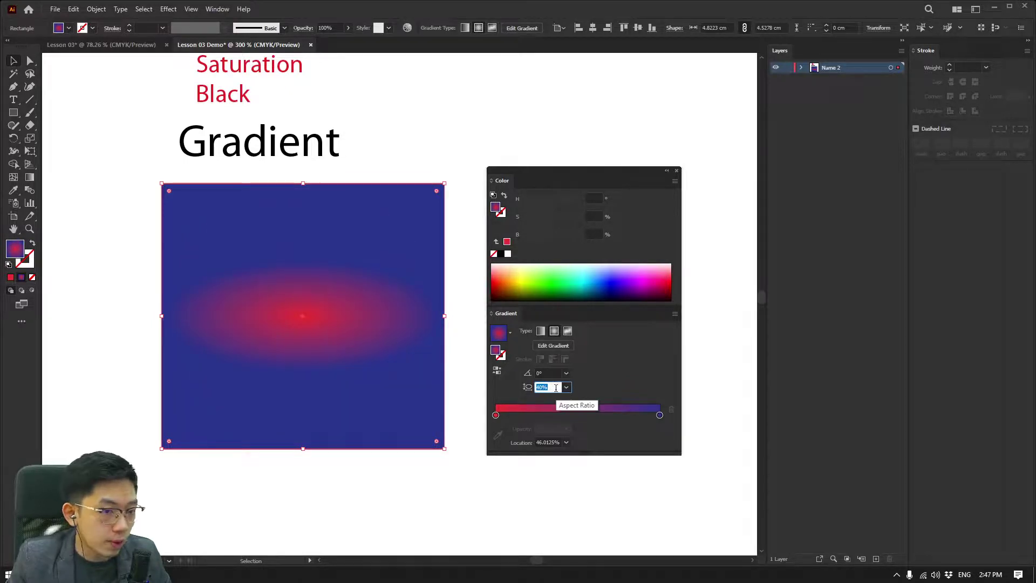
scroll(553, 372, up, 12)
scroll(553, 371, down, 5)
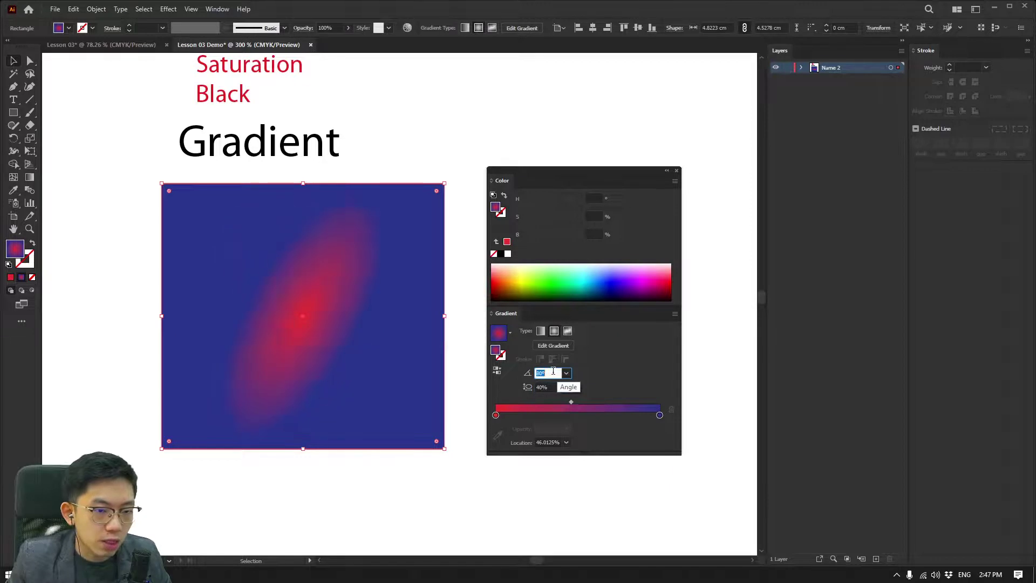
scroll(553, 372, up, 2)
Add a green stop at about 43.3% between red and blue, and set the radial gradient's aspect ratio to 90%.
click(572, 415)
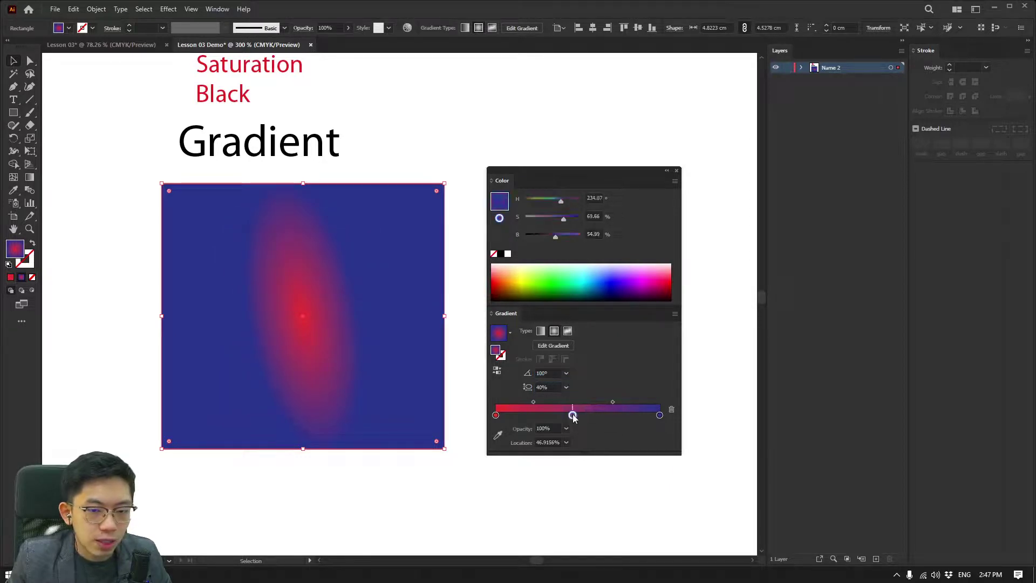
click(560, 288)
drag(573, 415, 566, 419)
click(557, 387)
text(90)
key(Return)
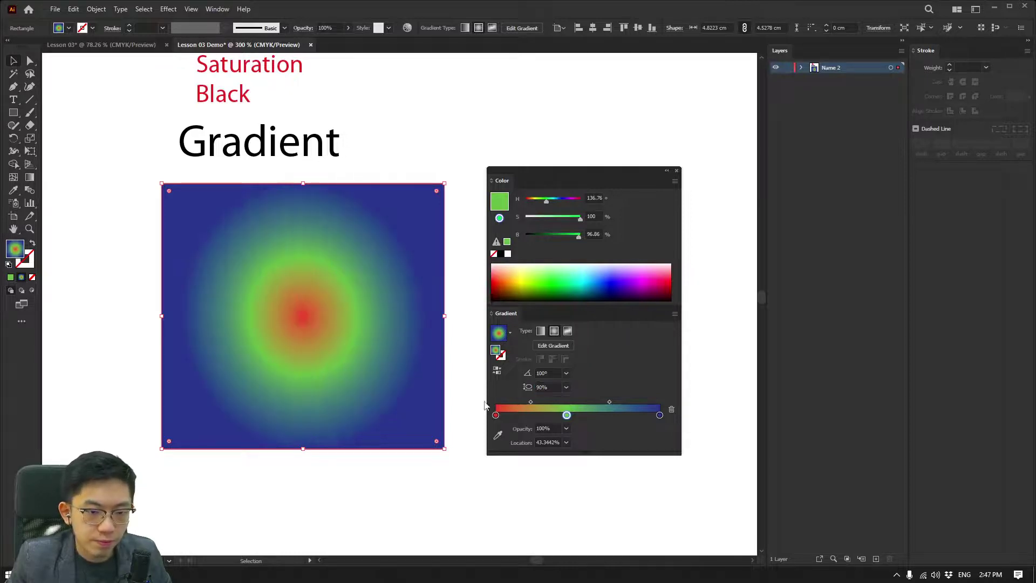
Apply the Orange, Yellow preset gradient to the square and remove its intermediate stops, keeping the yellow and red ends.
drag(552, 371, 527, 371)
click(608, 374)
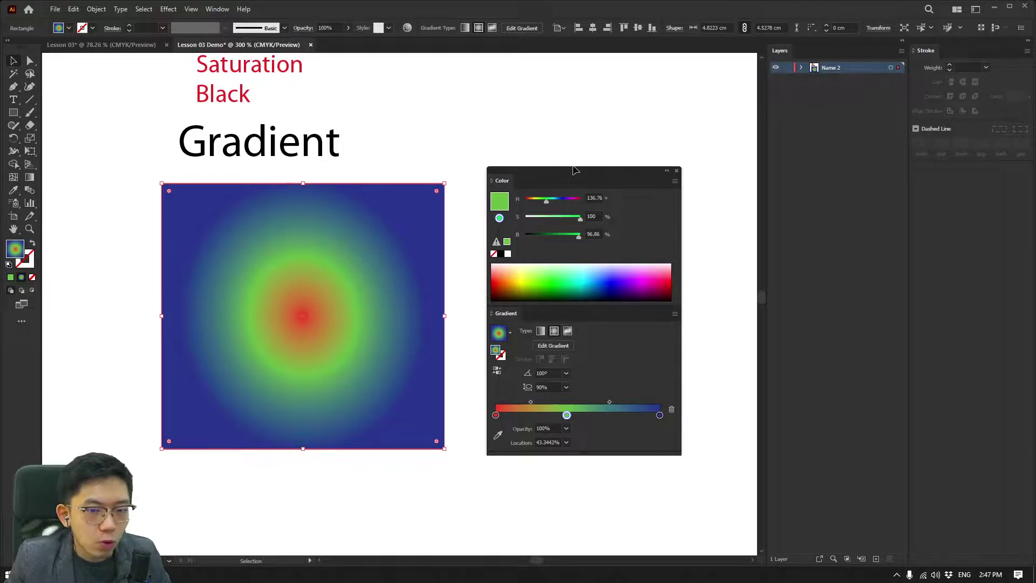
drag(565, 171, 586, 162)
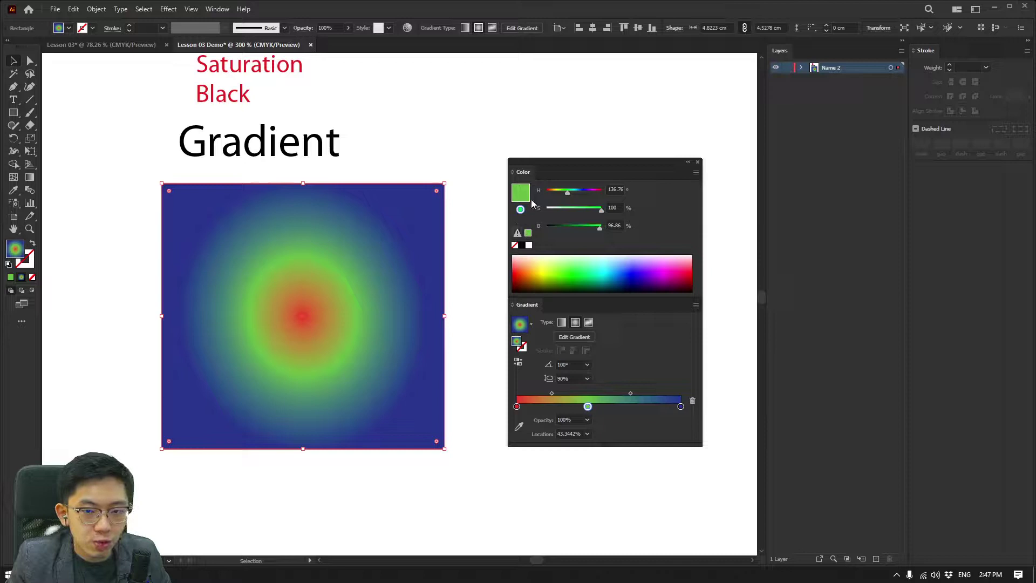
click(531, 325)
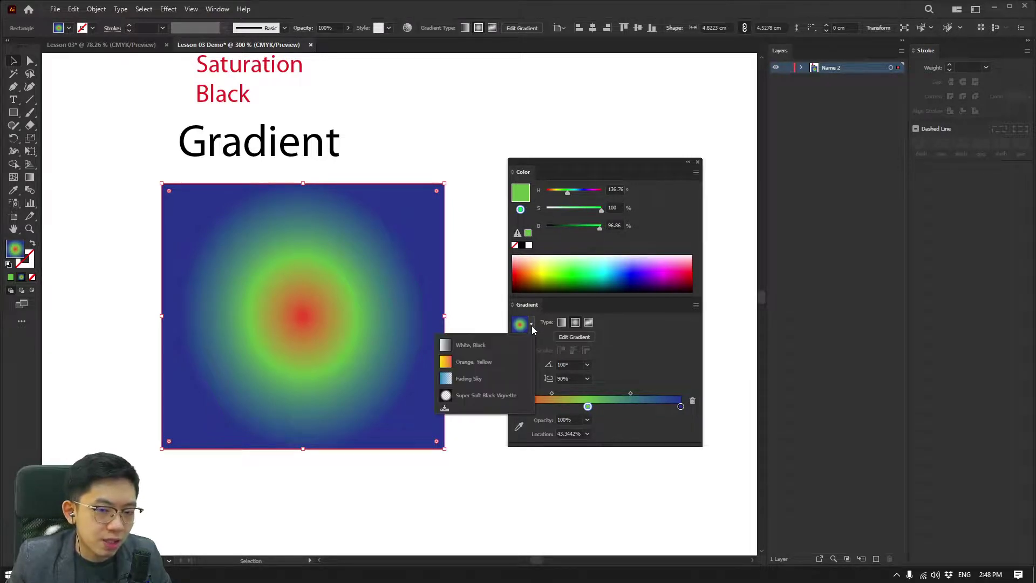
click(472, 362)
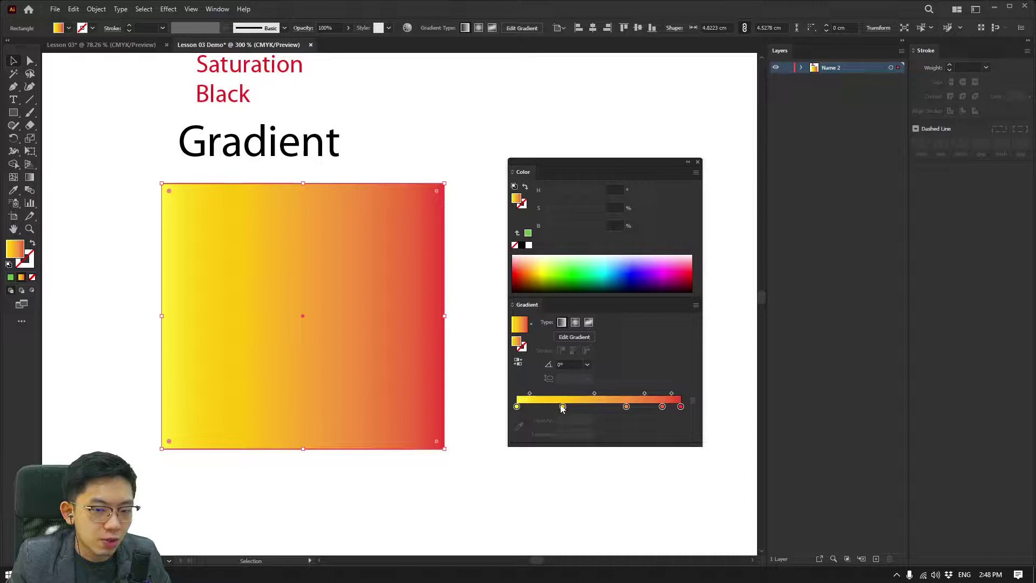
drag(563, 407, 563, 431)
drag(626, 407, 660, 439)
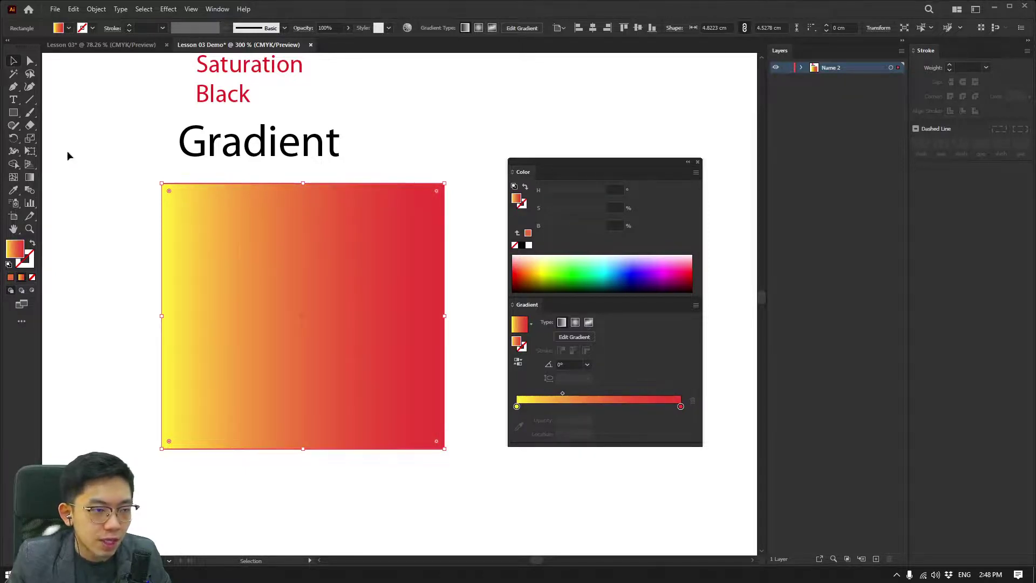
Fill the square with solid black and reapply the yellow-to-red gradient to it with the Gradient tool.
click(522, 245)
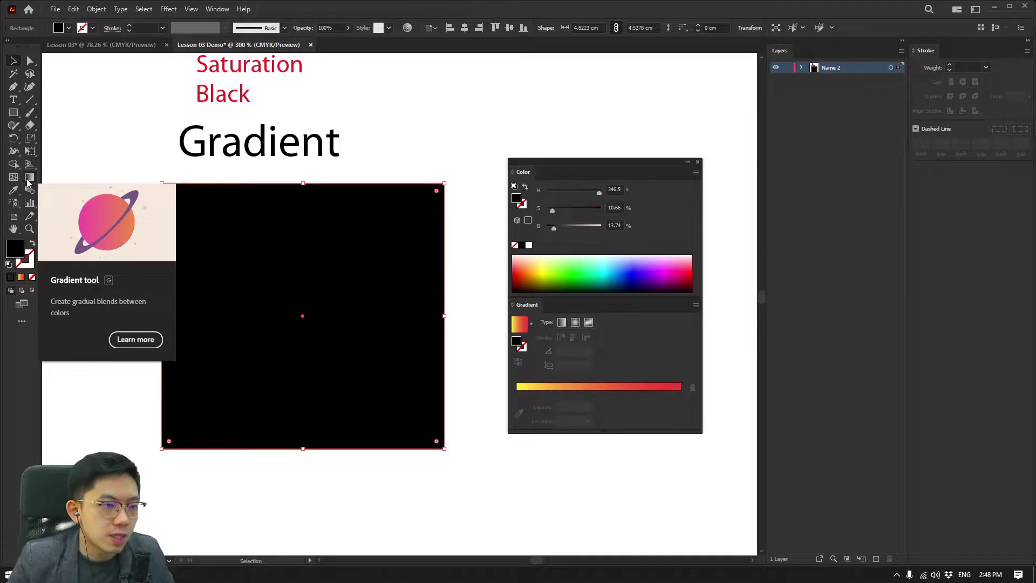
click(28, 180)
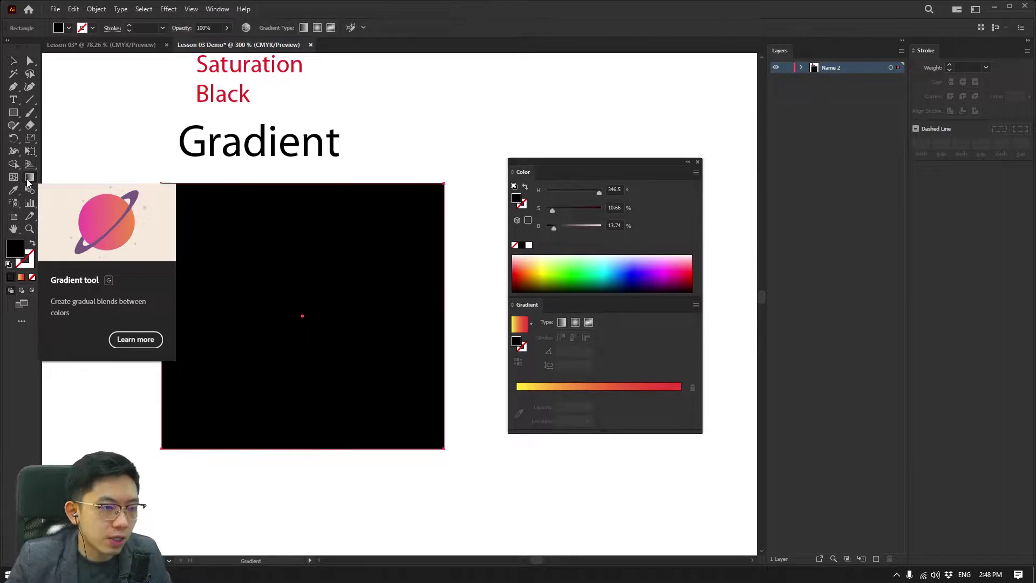
click(266, 271)
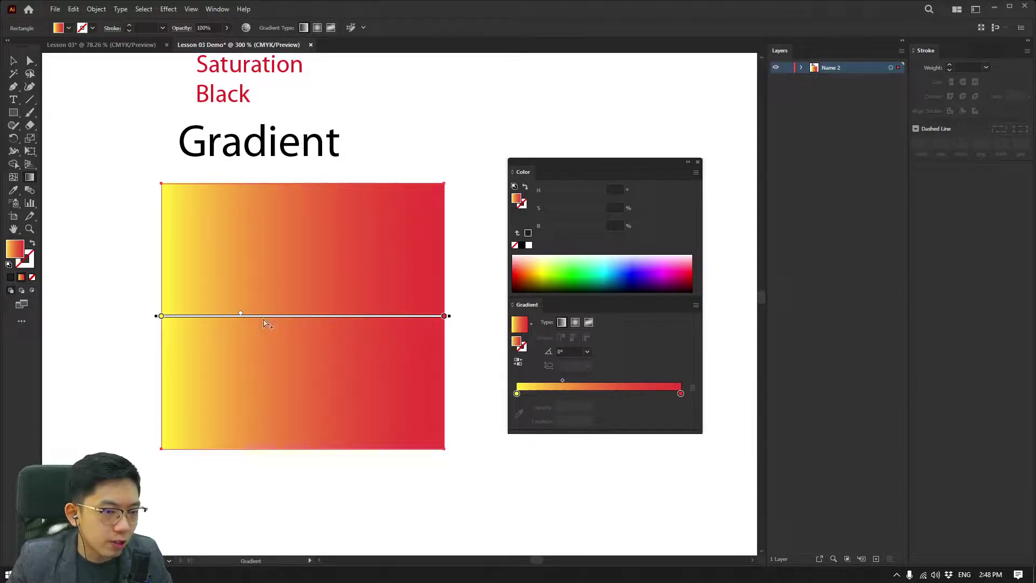
Move the red stop to about 93% and the yellow stop to about 6.5%, shifting the gradient line across the square.
drag(444, 316, 297, 316)
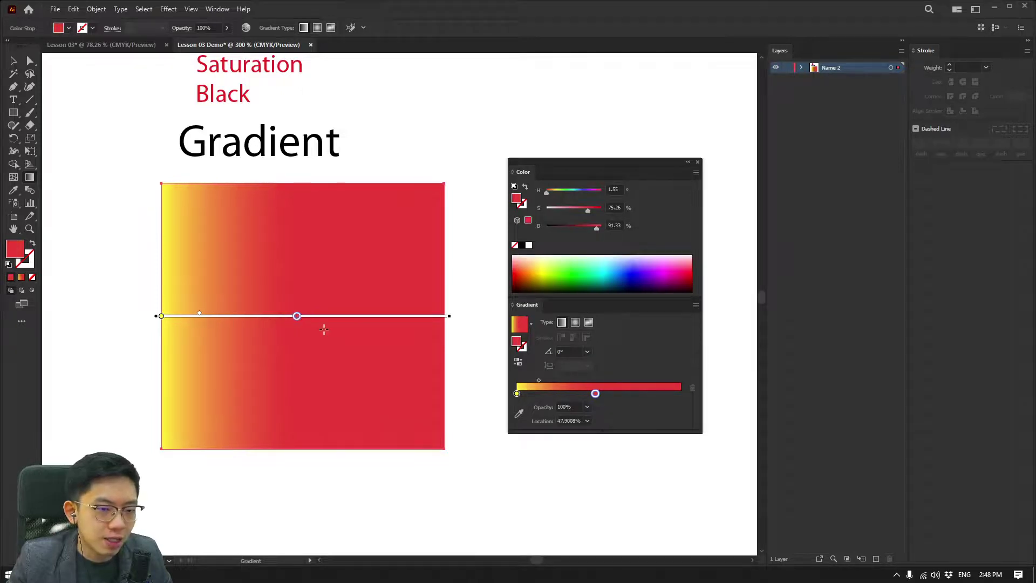
drag(596, 393, 669, 394)
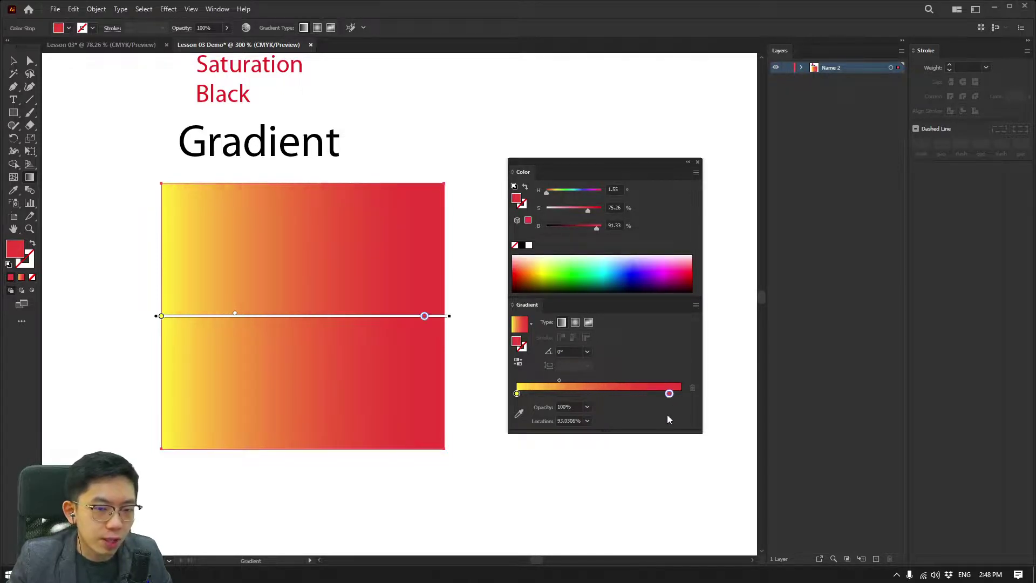
mouse_move(158, 317)
mouse_down()
mouse_move(180, 316)
mouse_move(290, 248)
mouse_move(249, 236)
mouse_move(241, 218)
mouse_move(242, 316)
mouse_up()
drag(595, 165, 704, 157)
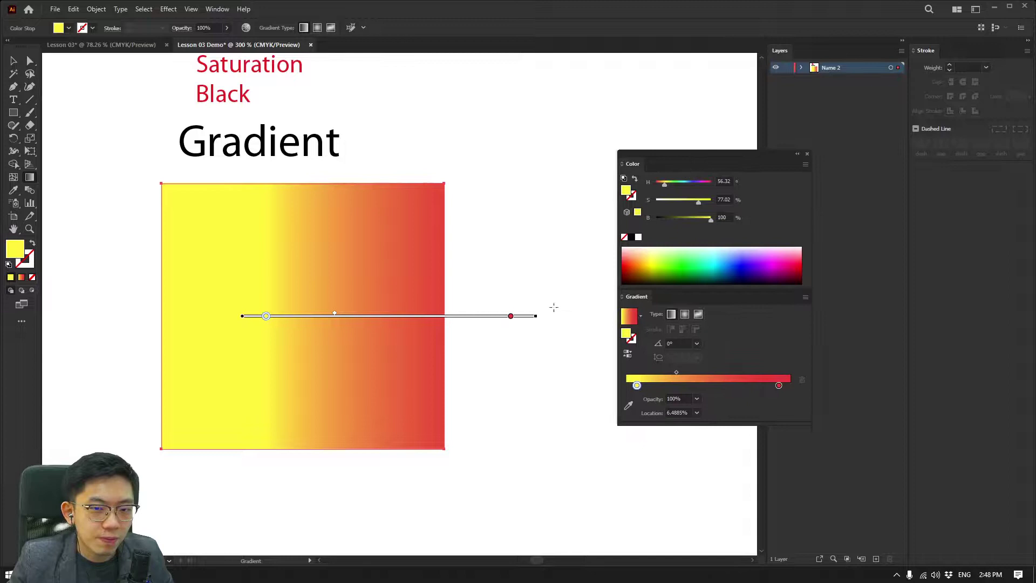
Rotate and redraw the gradient line diagonally across the square, ending from upper right to lower left at about -128.5°.
drag(539, 317, 425, 150)
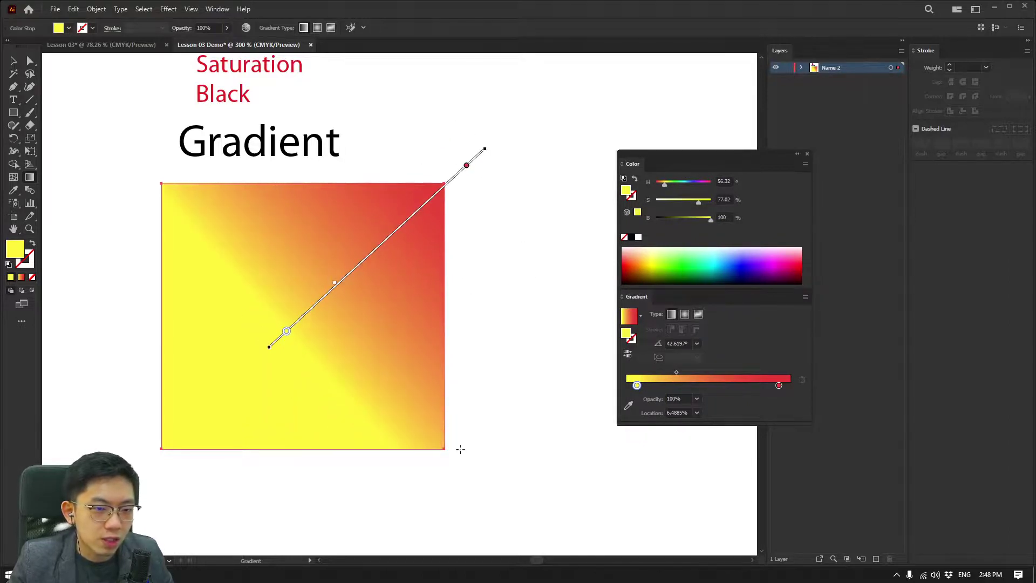
drag(191, 206, 173, 151)
drag(200, 115, 479, 439)
mouse_move(380, 140)
mouse_down()
mouse_move(81, 433)
mouse_move(225, 383)
mouse_move(274, 313)
mouse_move(80, 514)
mouse_up()
scroll(332, 187, down, 1)
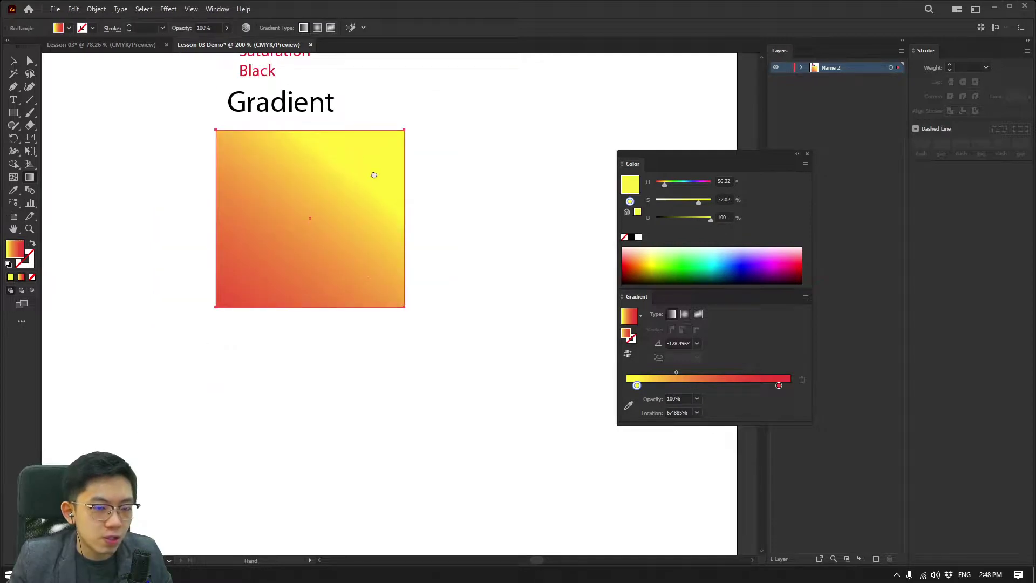
drag(372, 173, 402, 286)
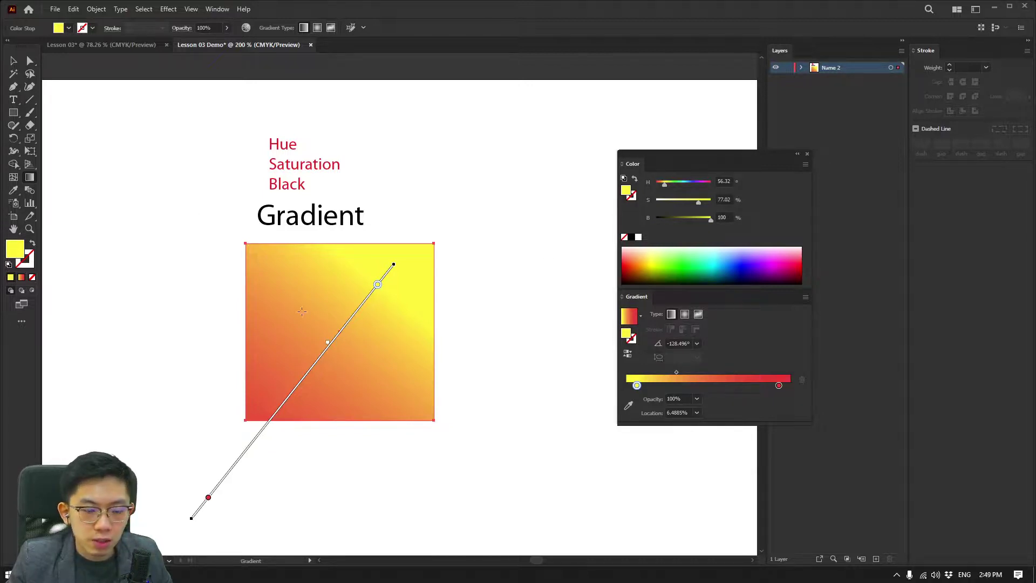
Recolour the yellow gradient stop black, leave the Gradient tool, and change the square to a solid black fill.
scroll(353, 297, up, 3)
scroll(346, 302, down, 1)
drag(339, 320, 328, 233)
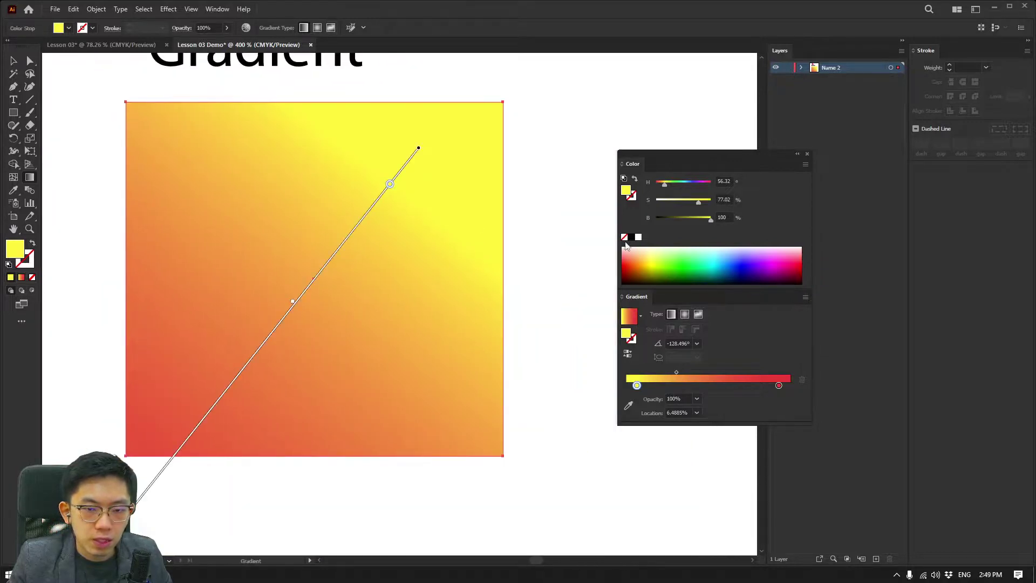
click(631, 237)
scroll(335, 270, down, 2)
key(v)
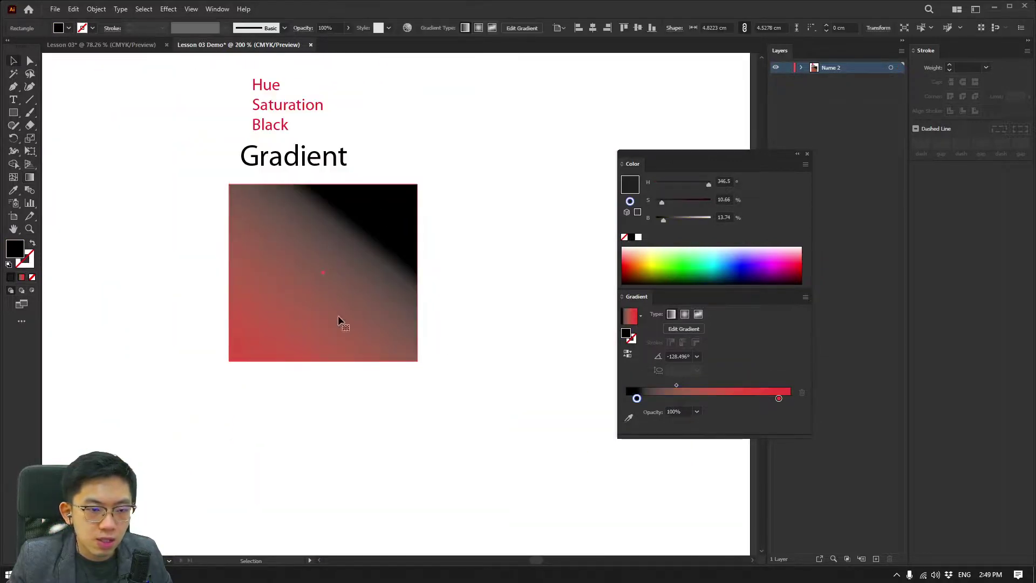
click(14, 279)
Duplicate the black square twice, placing one copy below it to the left and one below it to the right.
scroll(376, 326, down, 1)
drag(375, 328, 404, 295)
drag(381, 263, 425, 419)
Recolour the lower-left square red and the lower-right square blue-violet.
click(283, 412)
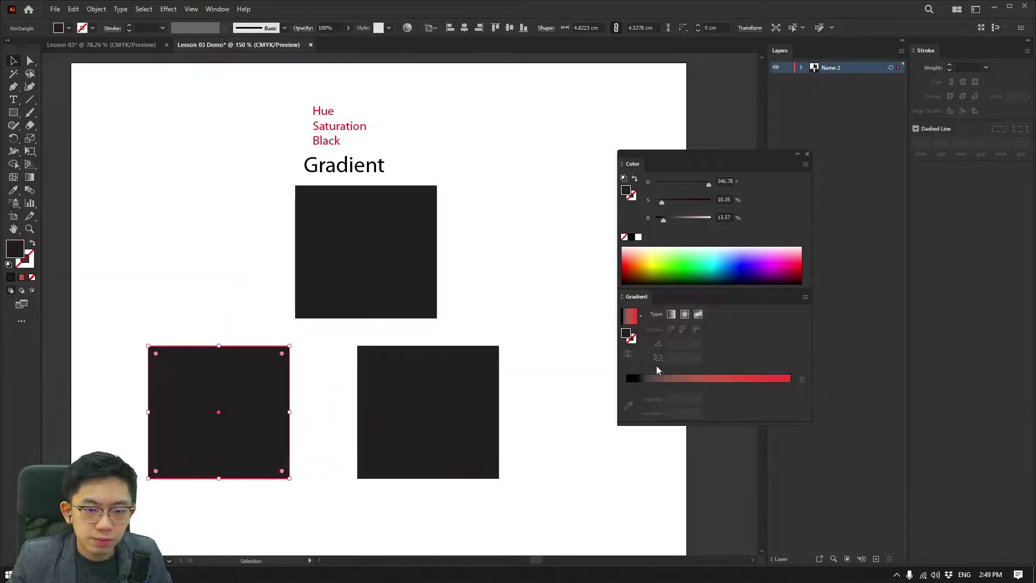
click(626, 255)
click(477, 381)
click(751, 261)
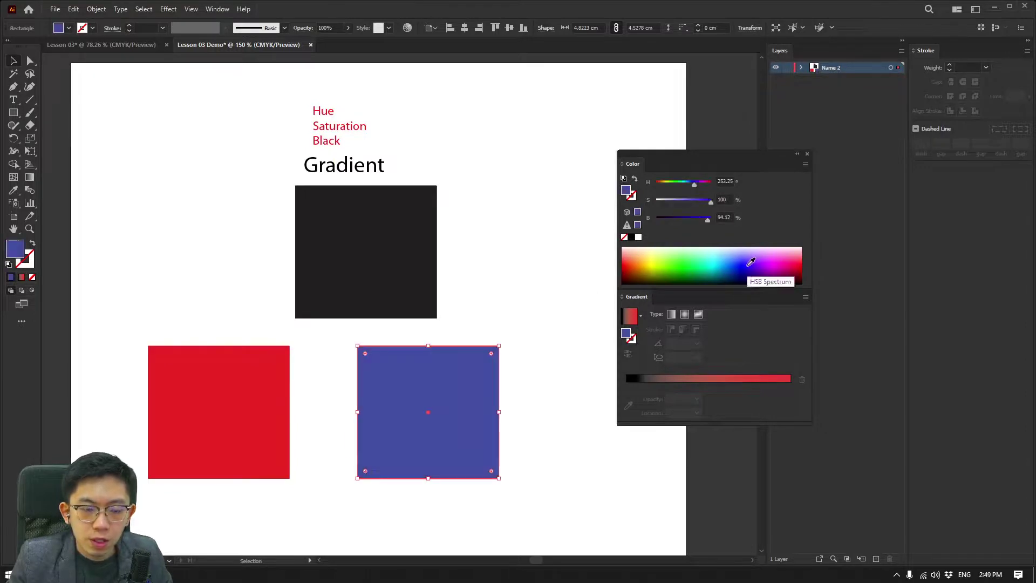
Reposition the red and purple squares so they sit closer together side by side below the black square.
drag(426, 386, 488, 386)
drag(286, 392, 325, 390)
drag(474, 383, 438, 389)
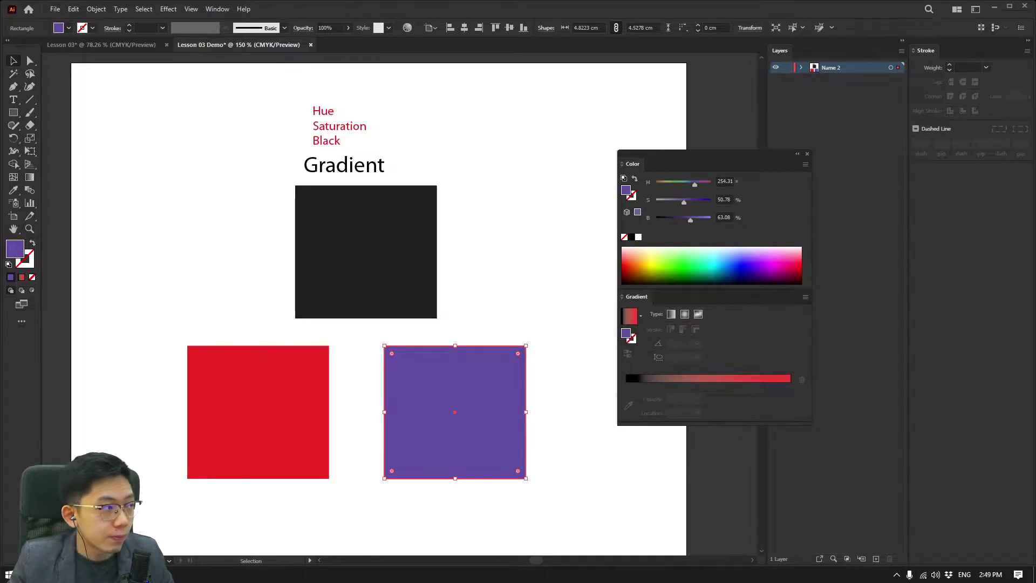
Apply the Orange, Yellow gradient preset to the black square.
click(279, 411)
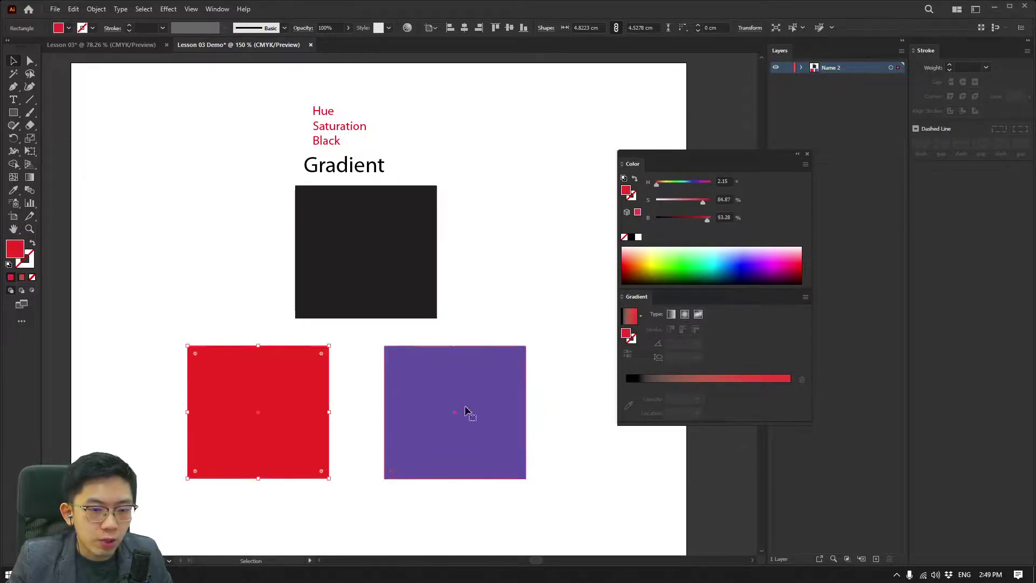
click(427, 398)
scroll(427, 398, up, 1)
scroll(425, 398, up, 1)
drag(424, 392, 539, 433)
scroll(539, 431, down, 1)
click(475, 246)
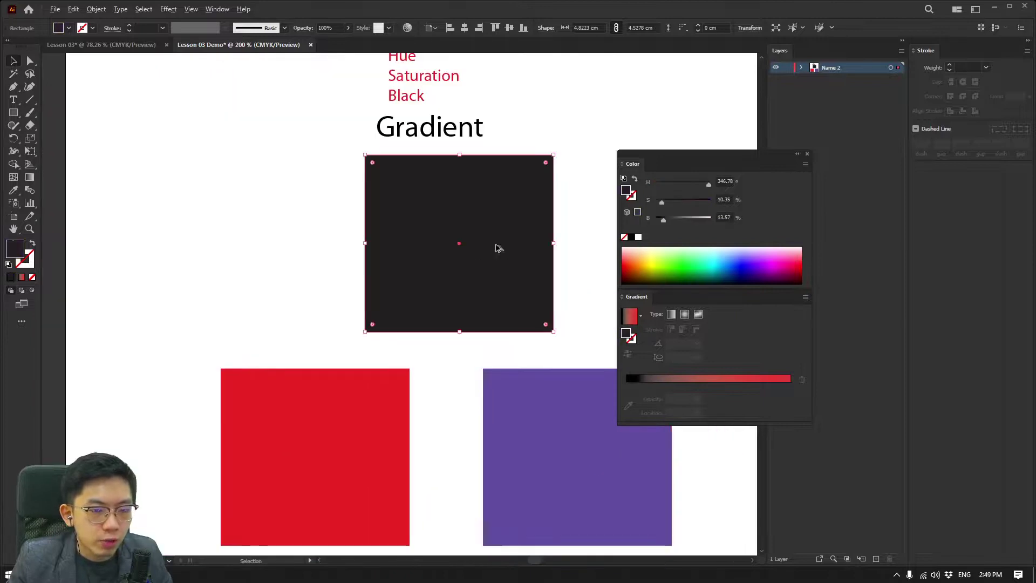
drag(507, 241, 477, 258)
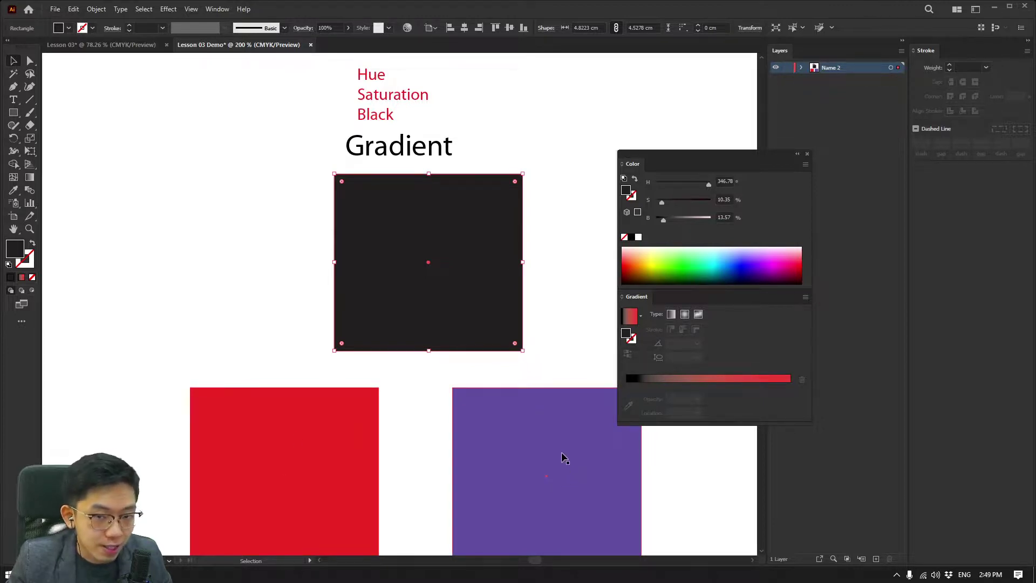
click(640, 316)
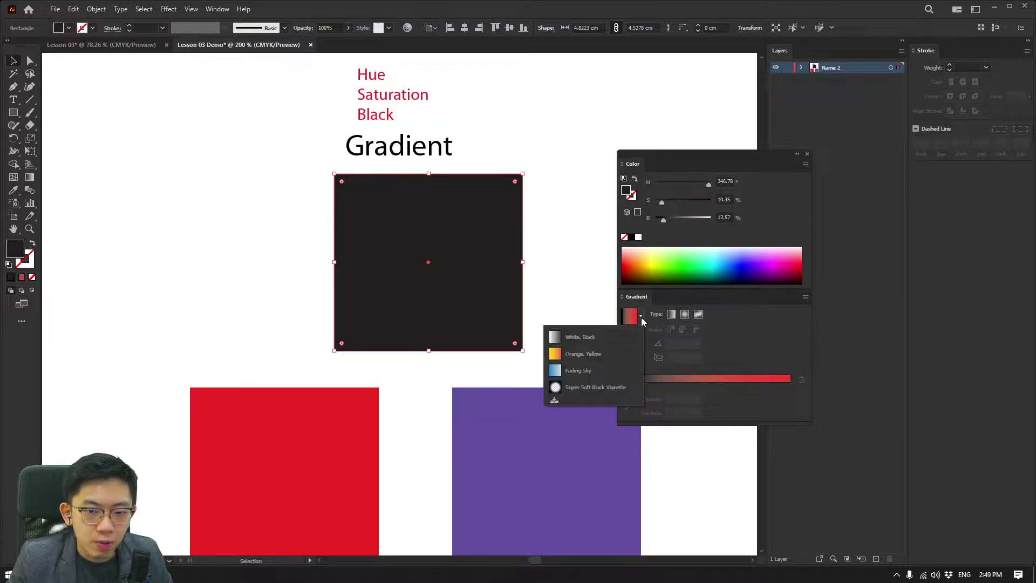
click(587, 352)
Remove the gradient's intermediate stops, then recolour the first stop red and the last stop blue.
drag(671, 398, 758, 430)
mouse_move(626, 398)
mouse_down()
mouse_move(644, 399)
mouse_move(625, 398)
mouse_up()
drag(630, 262, 627, 262)
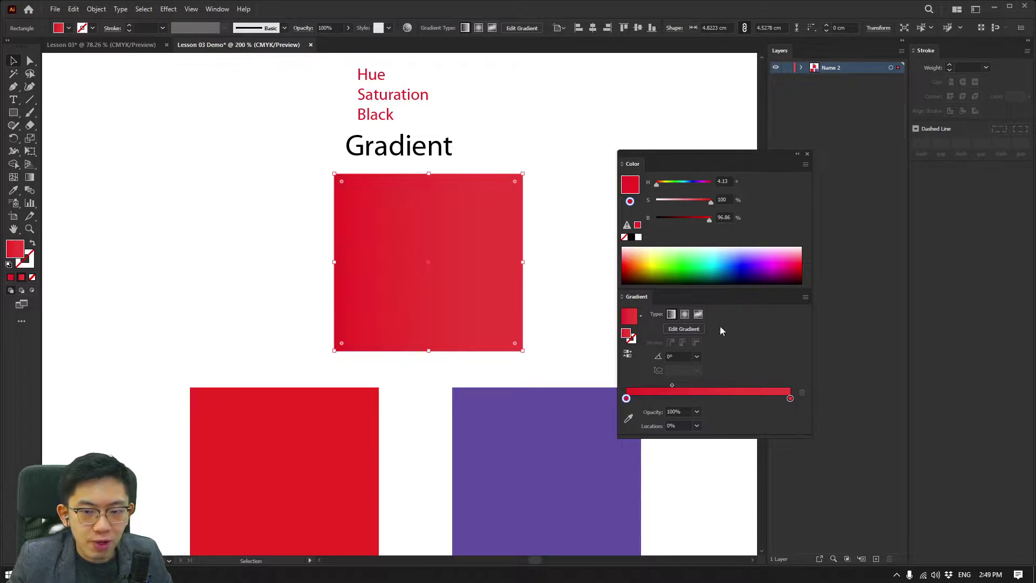
click(790, 399)
drag(738, 260, 743, 264)
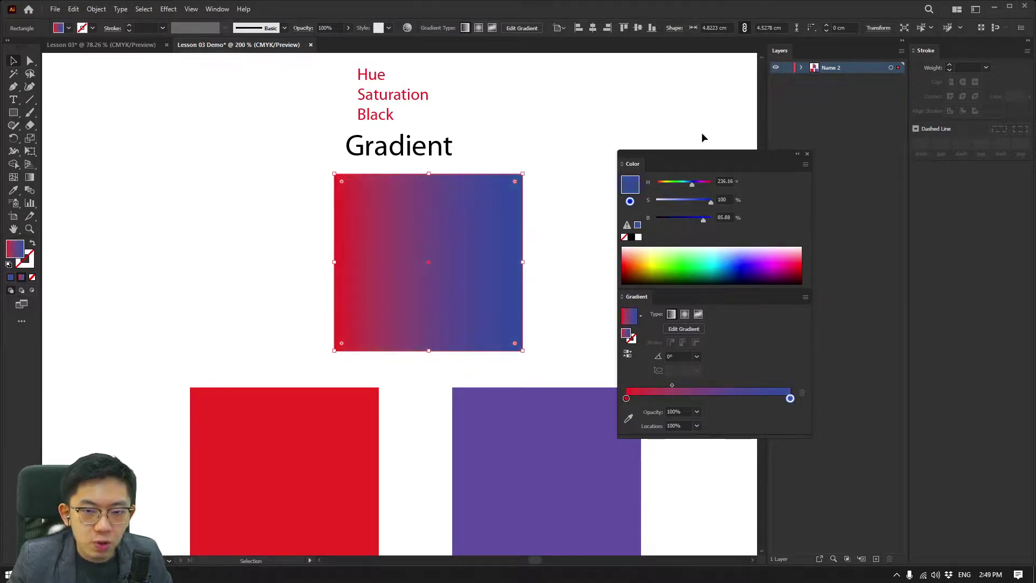
drag(689, 158, 651, 62)
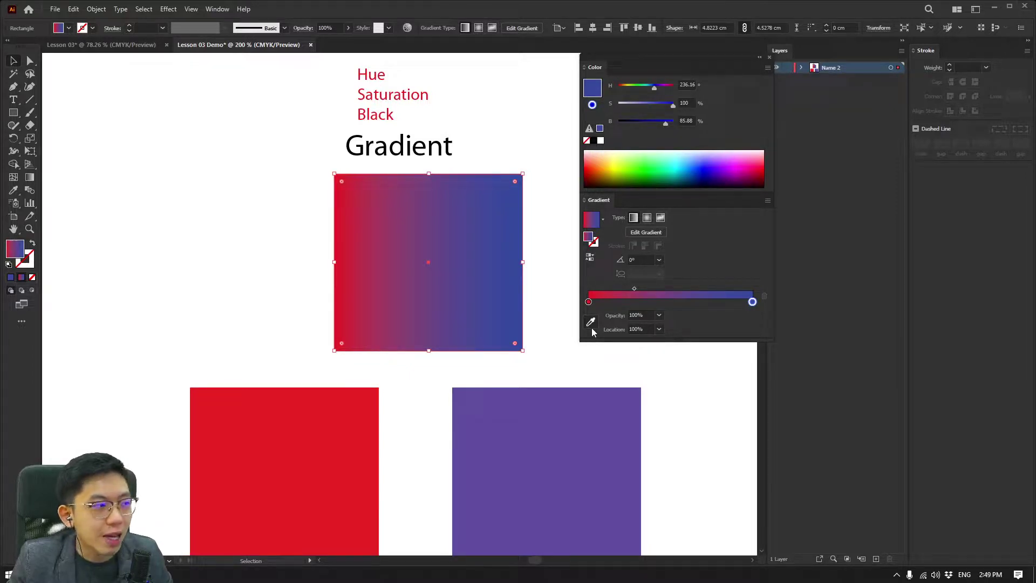
Add the text "Eyedropper Tool" and place it just to the left of the gradient square.
click(102, 153)
key(t)
click(119, 150)
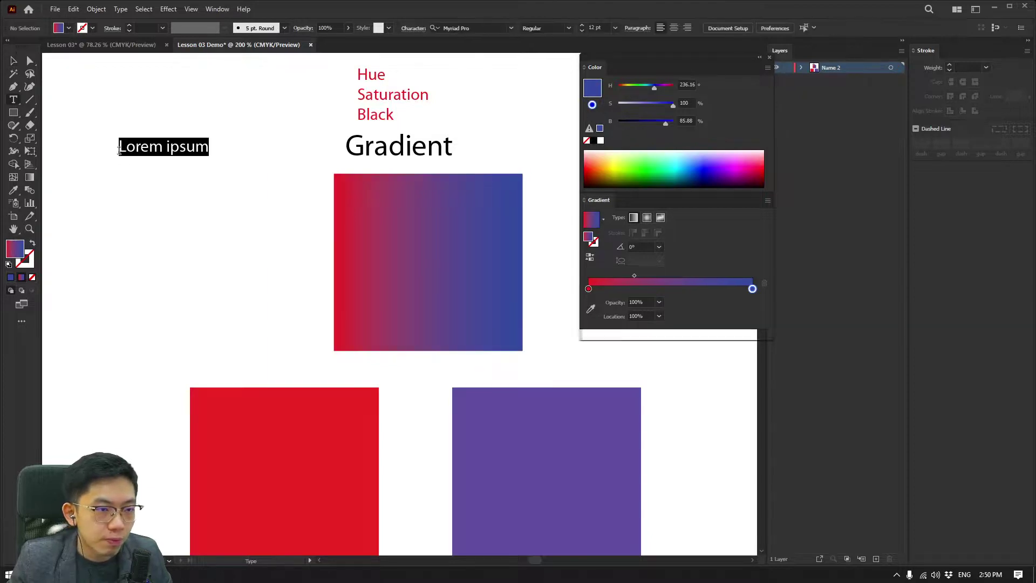
text(Eyedropper Tool)
key(Escape)
drag(176, 151, 254, 223)
Recolour the gradient square's first stop light blue and its last stop purple from the colour spectrum.
click(448, 286)
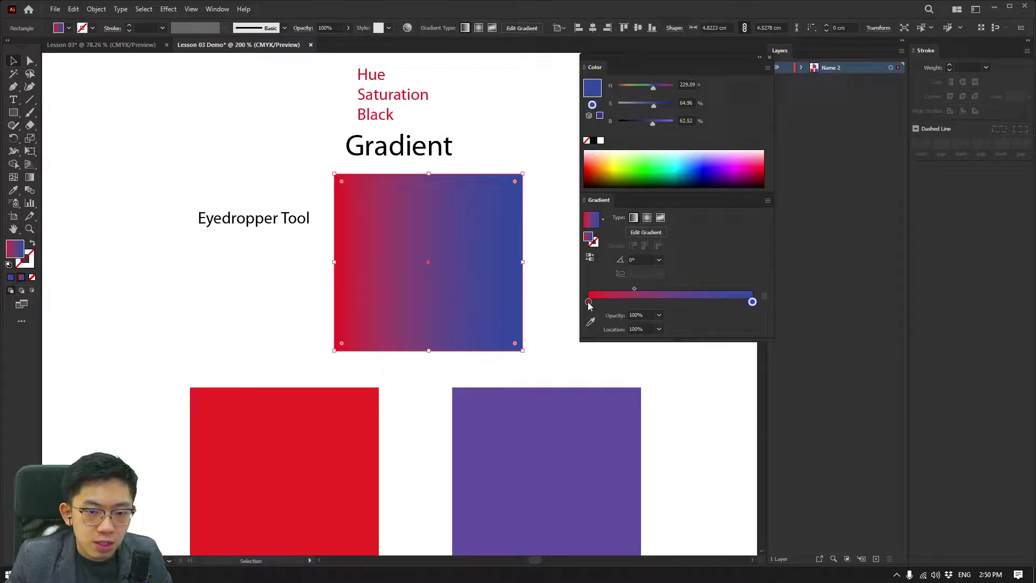
click(588, 302)
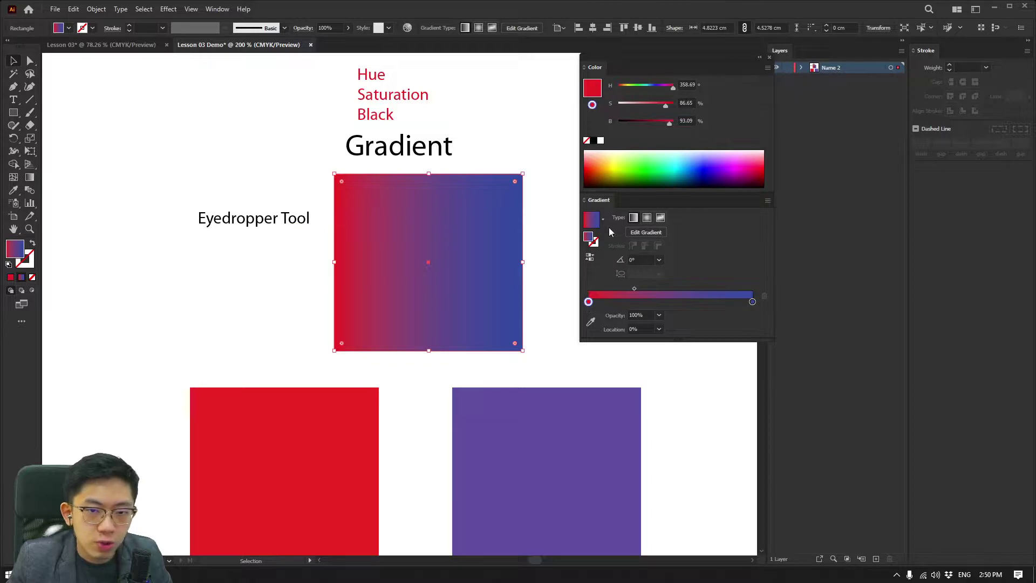
click(647, 154)
click(685, 161)
click(752, 302)
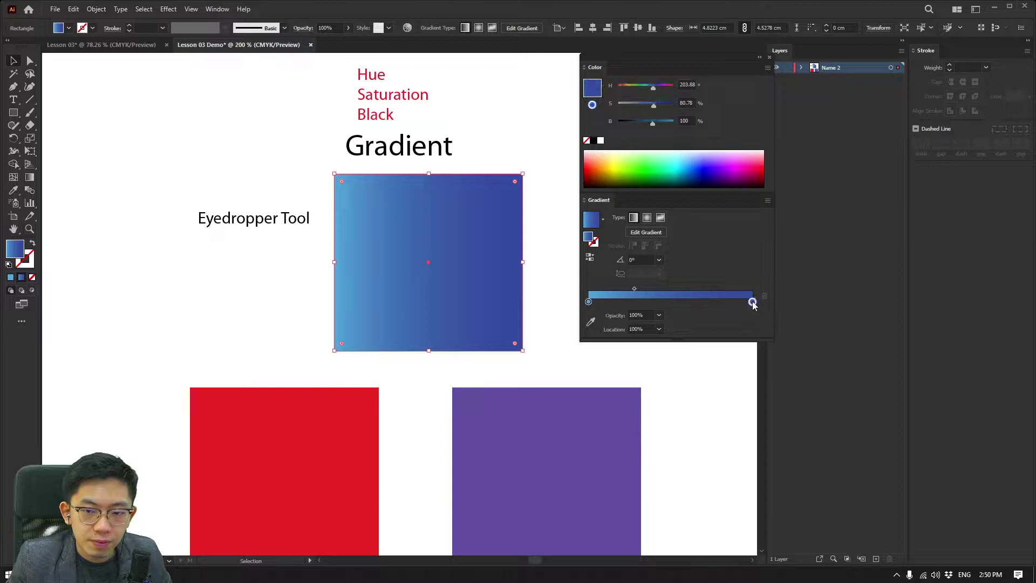
click(722, 162)
Sample the red square's colour into the first gradient stop and the purple square's colour into the last stop with the gradient colour picker.
click(588, 302)
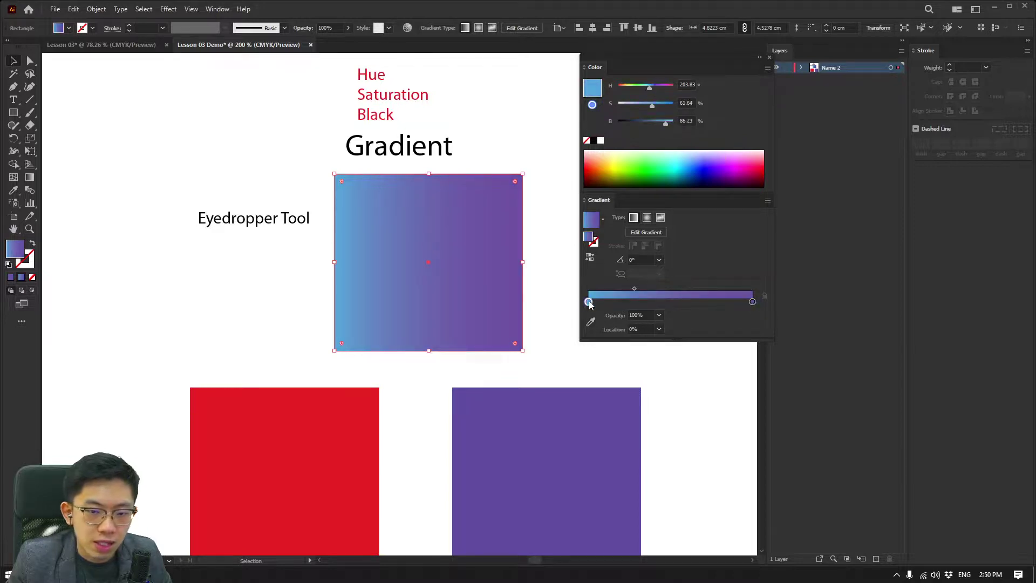
click(591, 322)
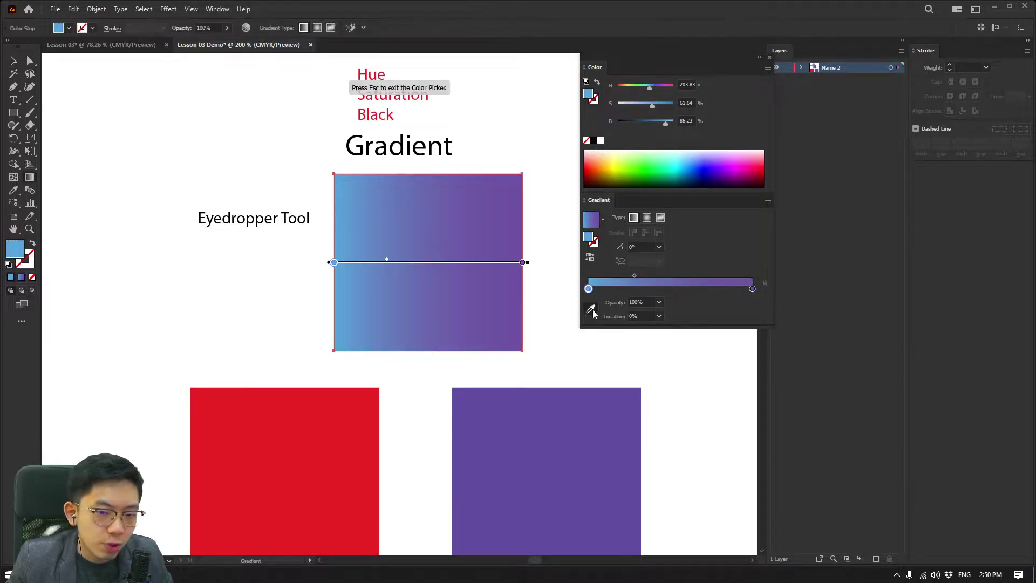
click(295, 432)
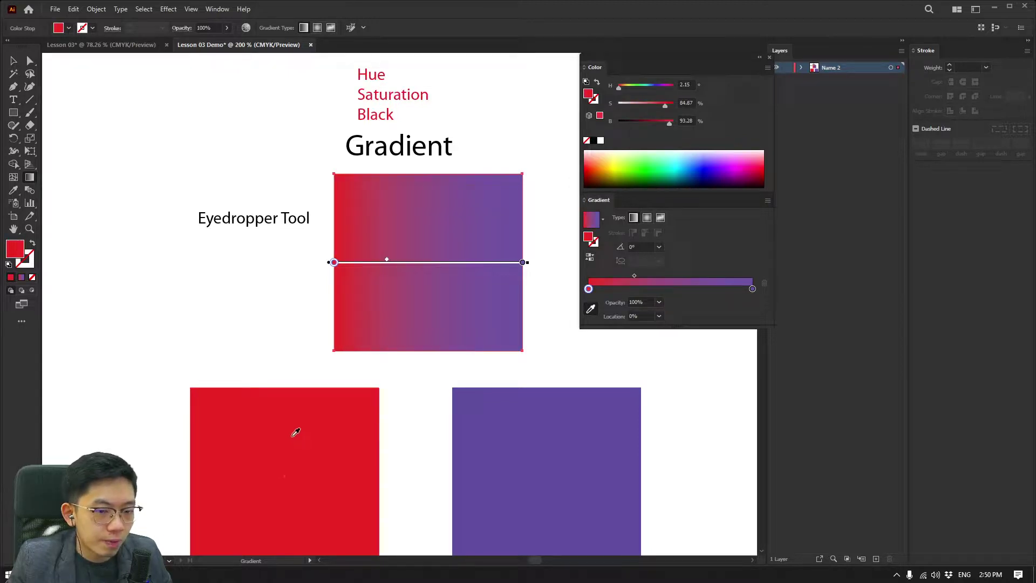
click(752, 290)
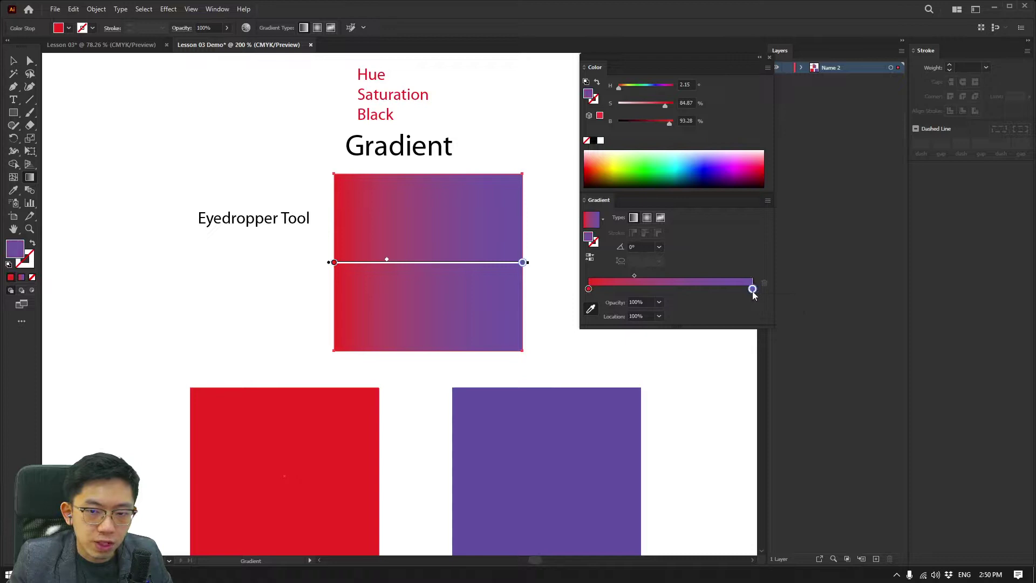
click(591, 310)
click(581, 442)
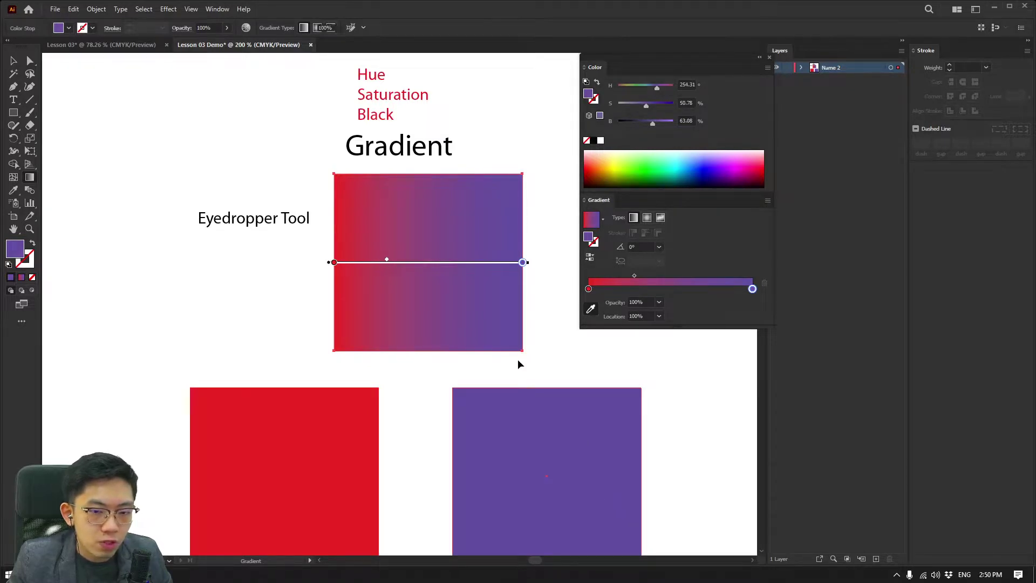
key(v)
scroll(551, 354, down, 1)
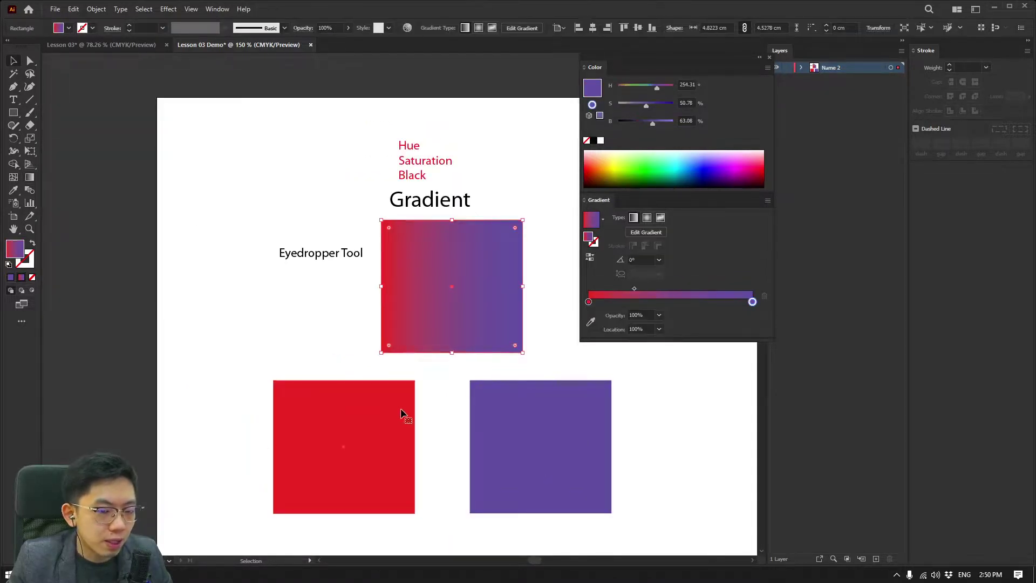
click(512, 431)
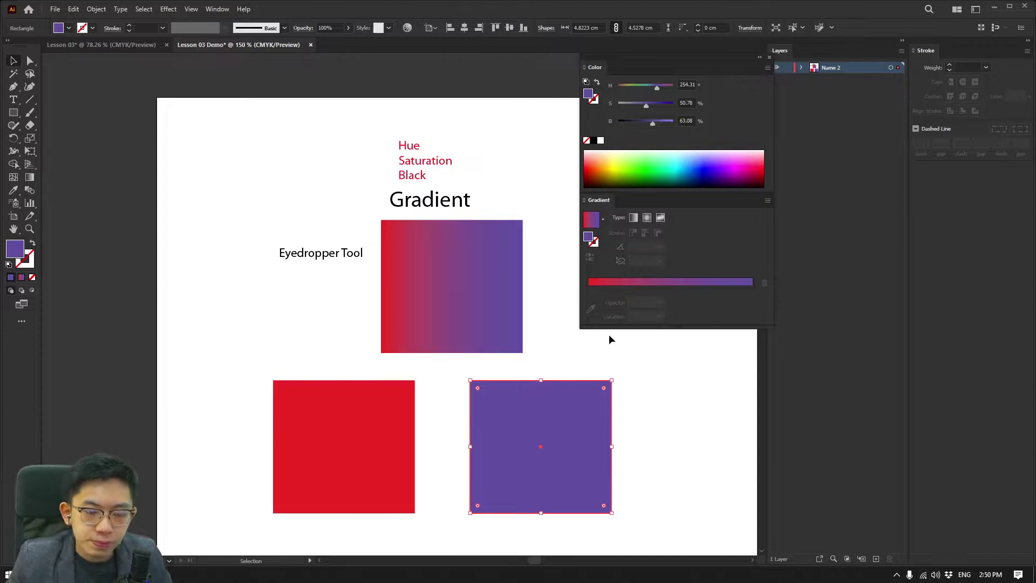
click(484, 297)
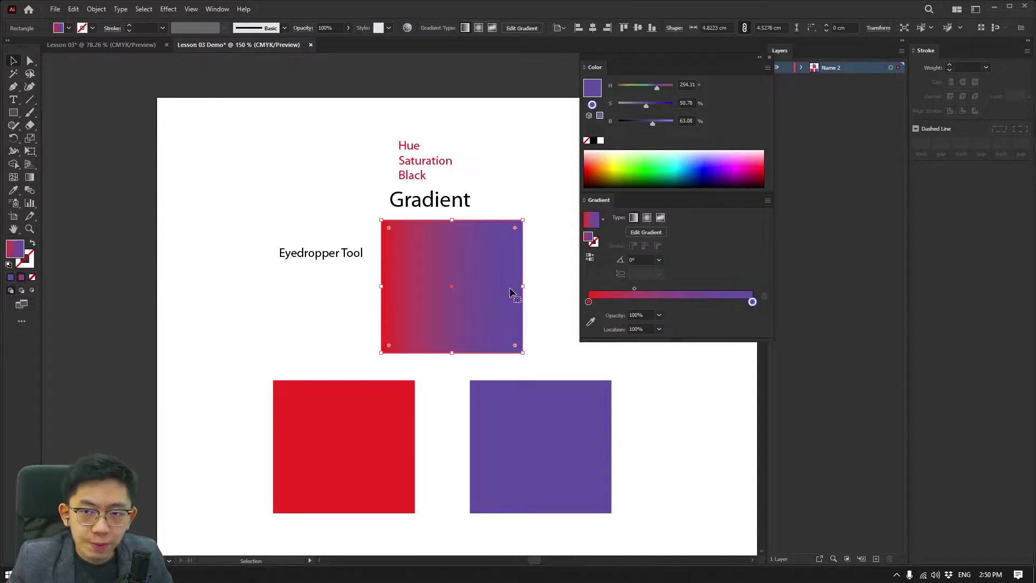
click(590, 322)
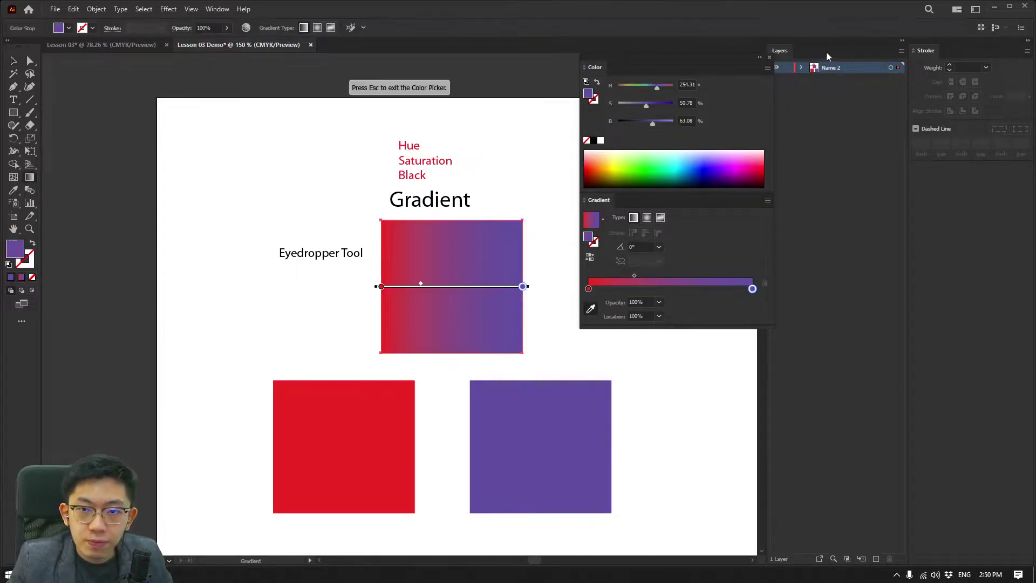
key(Escape)
scroll(466, 337, down, 1)
drag(463, 334, 422, 339)
key(v)
scroll(457, 351, up, 2)
scroll(488, 348, down, 1)
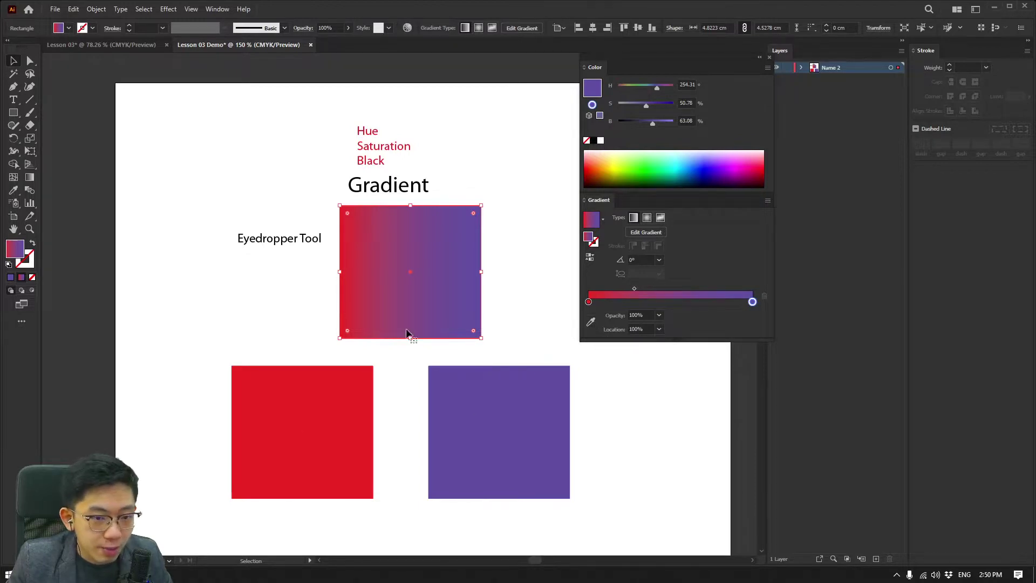
Examine which attributes the Eyedropper tool picks up and applies in its options, and close them without changes.
click(276, 318)
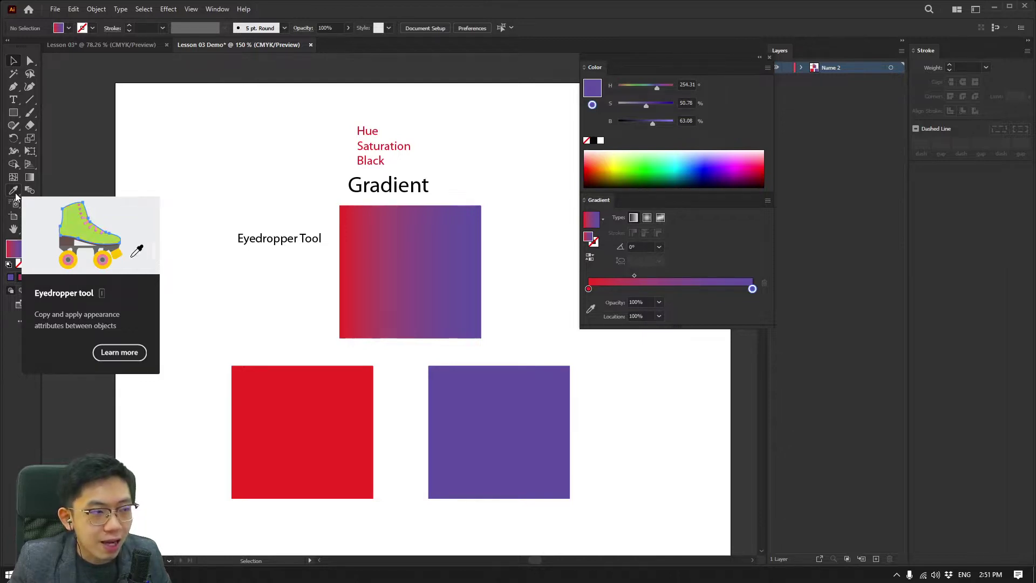
click(13, 191)
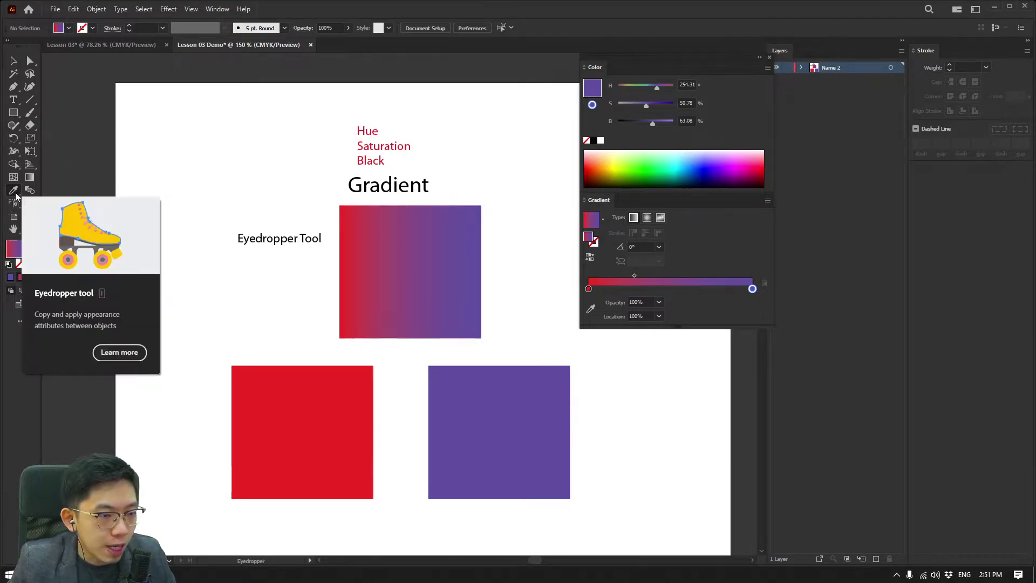
double_click(16, 196)
drag(364, 138, 325, 153)
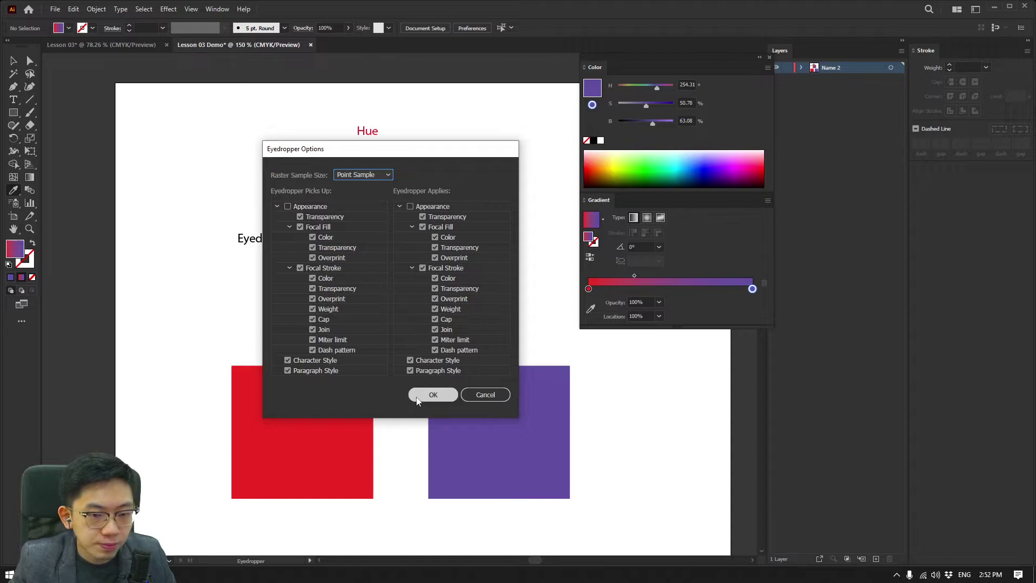
click(478, 391)
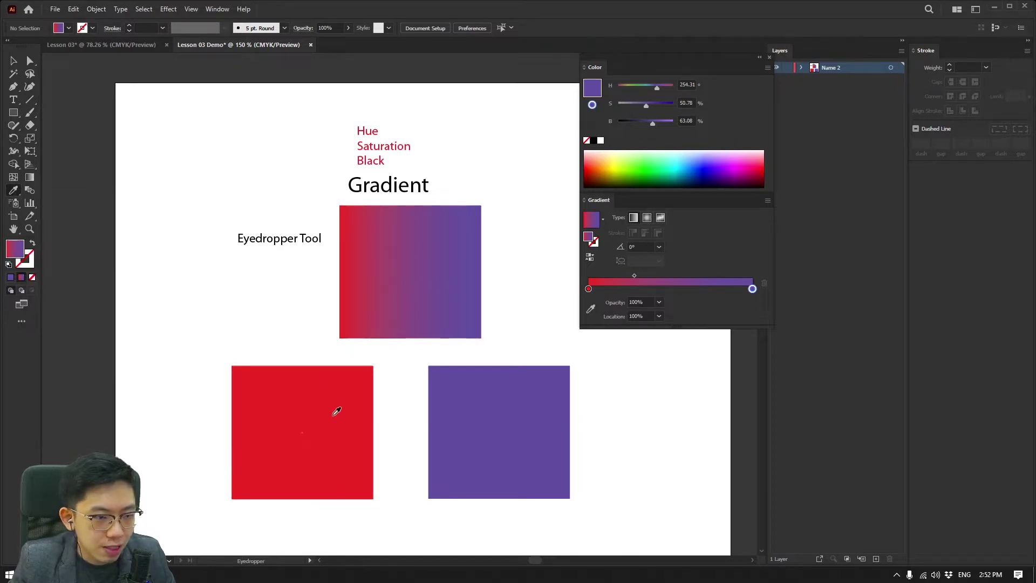
Recolour the gradient square's last stop green.
key(v)
click(403, 270)
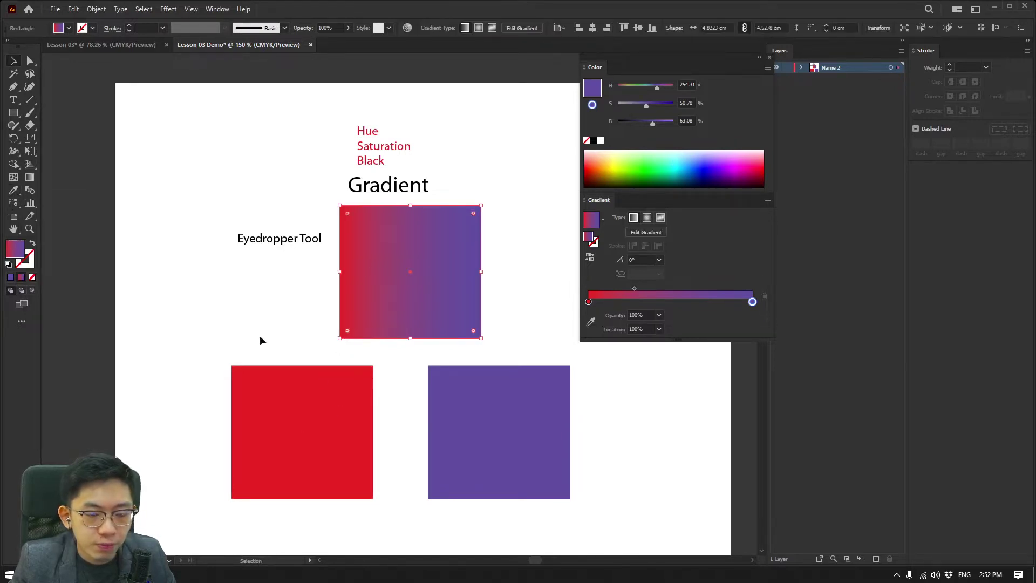
click(646, 169)
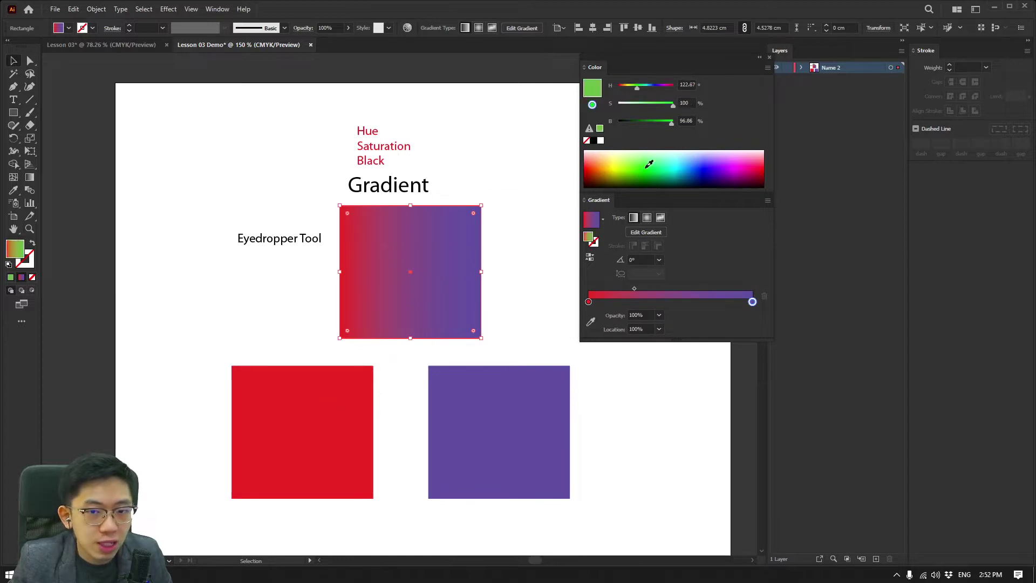
click(508, 274)
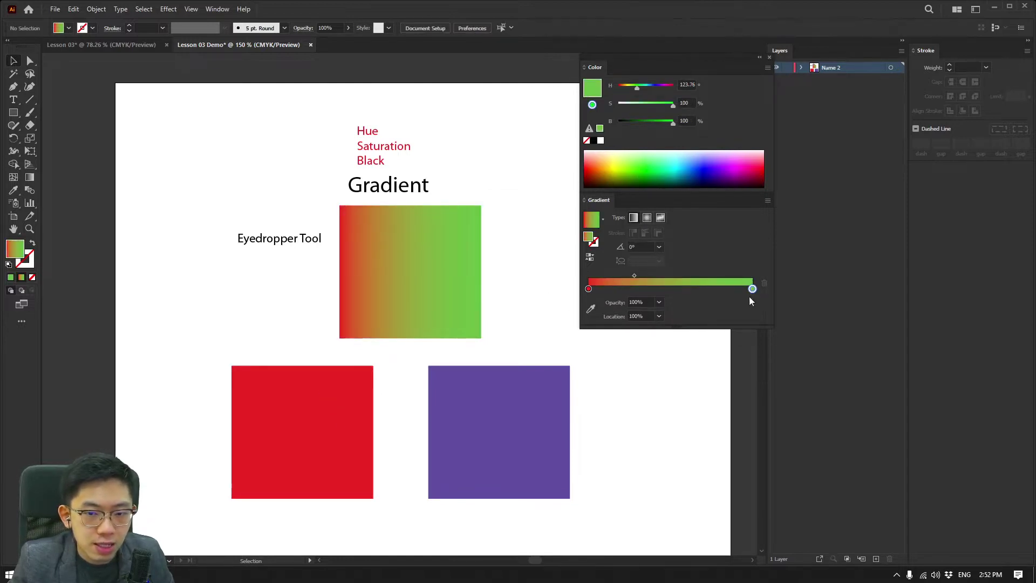
click(404, 278)
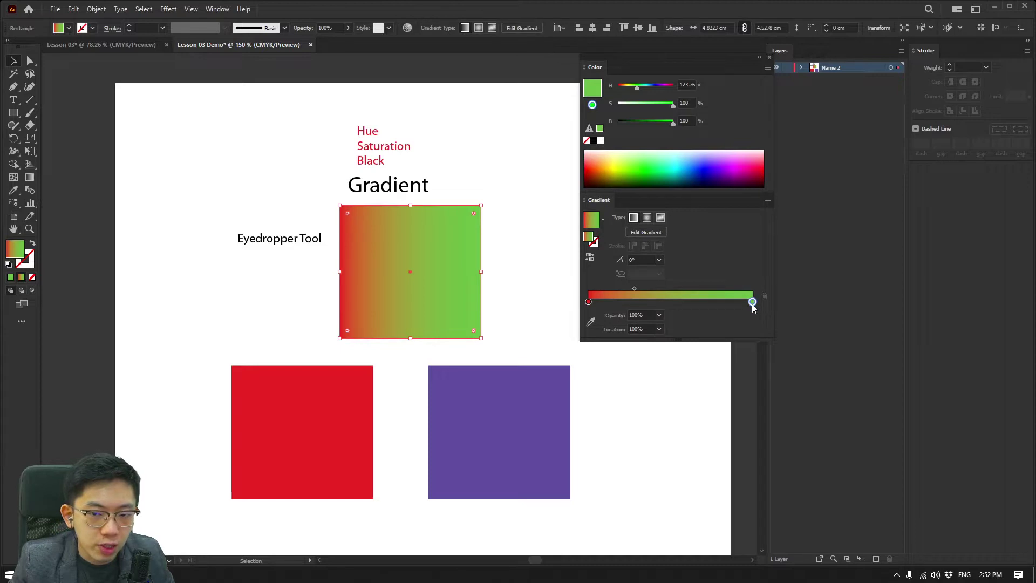
Try sampling only the purple square's colour into the green gradient stop with the standard Eyedropper tool.
click(15, 191)
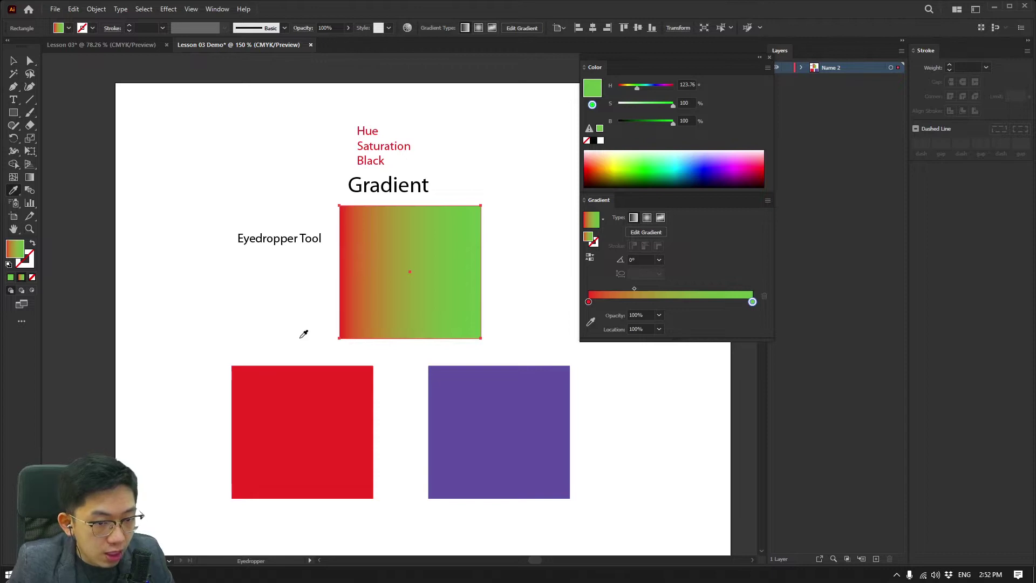
shift+click(534, 421)
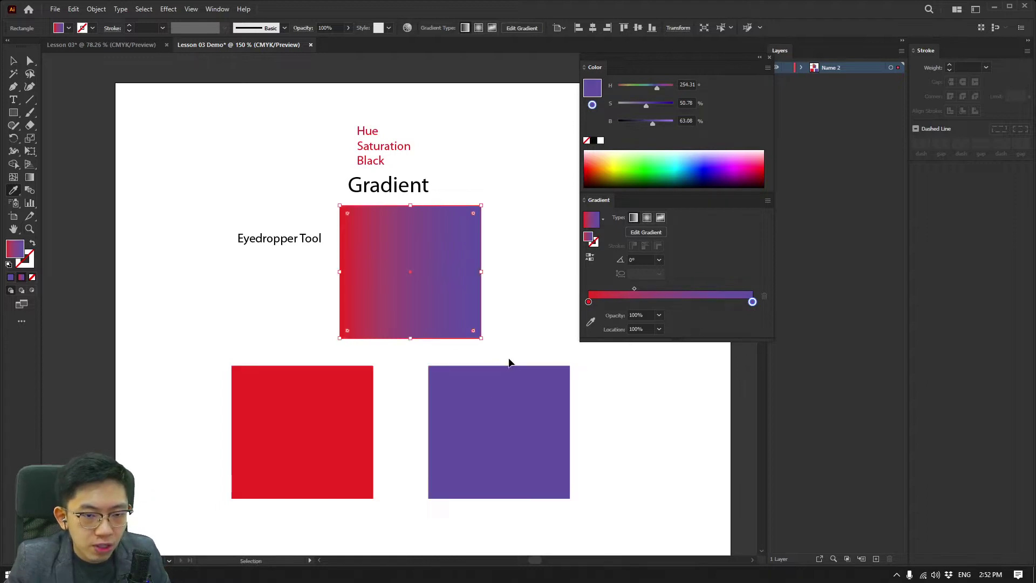
key(ctrl+z)
Recolour the gradient's last stop black and change the square to a solid black fill.
click(409, 298)
click(594, 141)
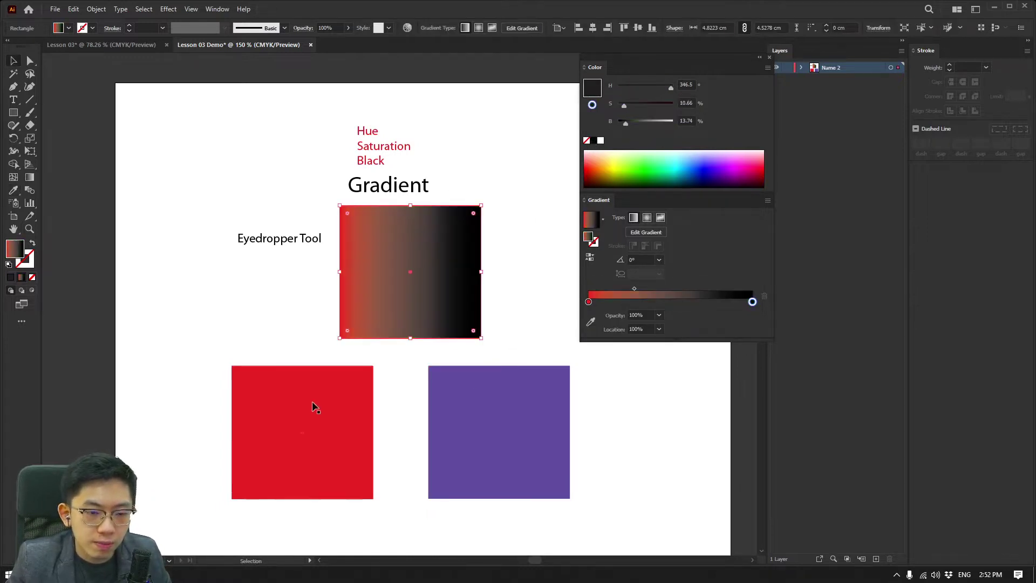
click(312, 402)
click(446, 302)
click(11, 276)
drag(445, 278, 439, 282)
key(ctrl+z)
Shift the red square slightly down and to the left, and give it a bright purple stroke.
mouse_move(317, 409)
mouse_down()
mouse_move(313, 391)
mouse_move(313, 413)
mouse_up()
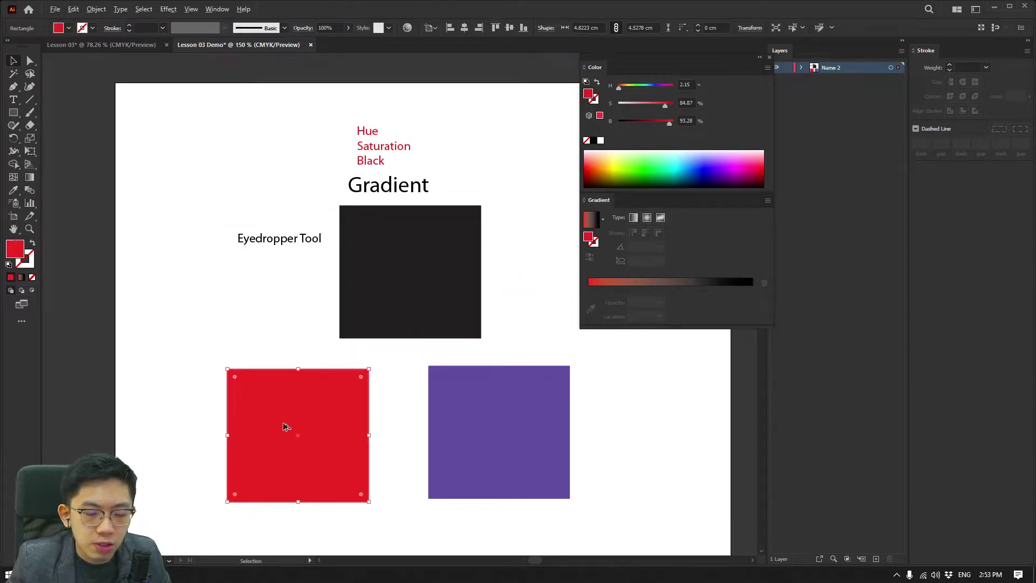
scroll(286, 427, up, 2)
click(34, 261)
click(727, 167)
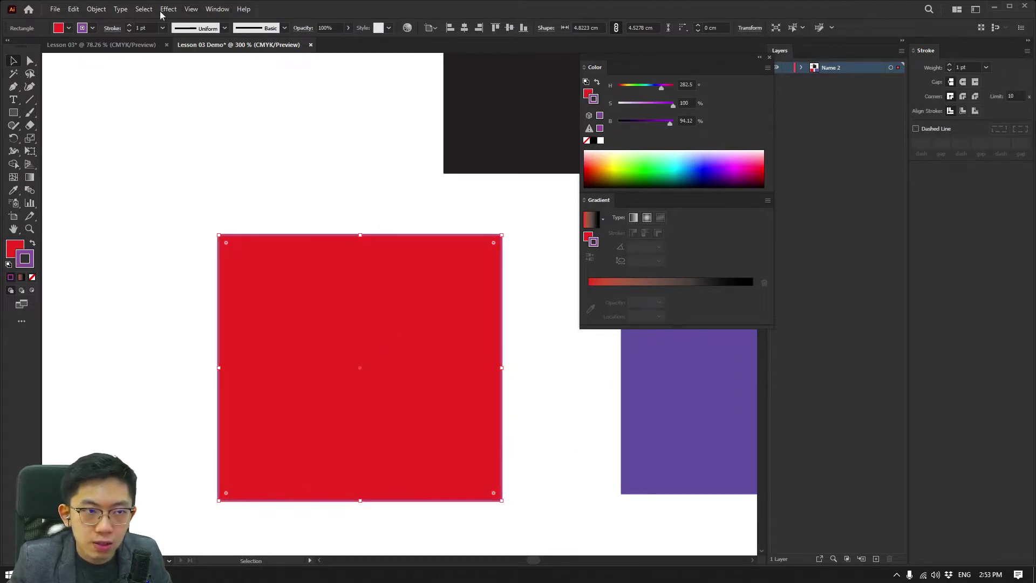
Increase the red square's stroke weight to 11 pt.
click(129, 25)
click(129, 25)
click(129, 25)
click(129, 25)
scroll(394, 360, right, 3)
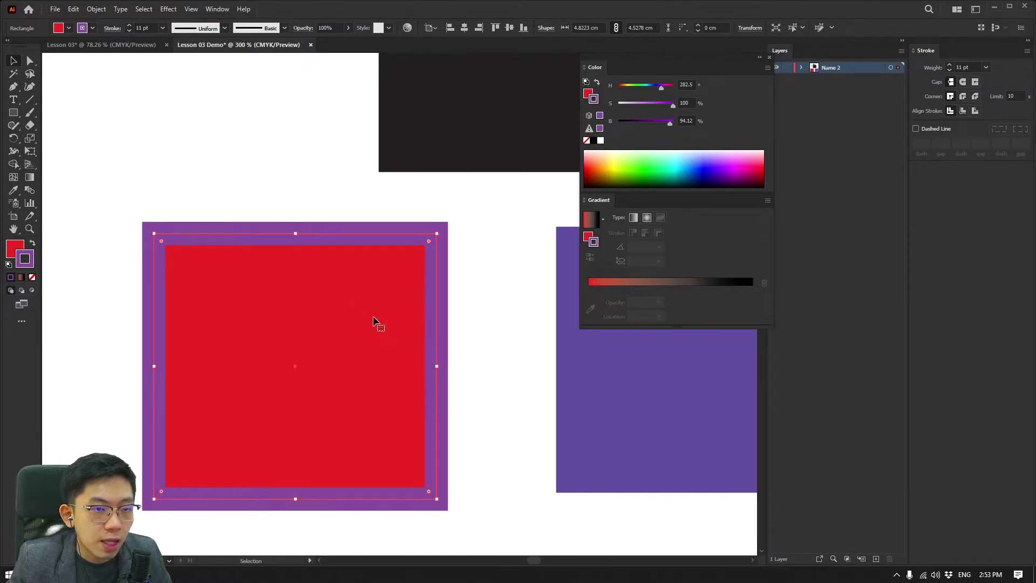
Set the purple-stroked red square's opacity to 50% and deselect it.
click(335, 26)
text(5)
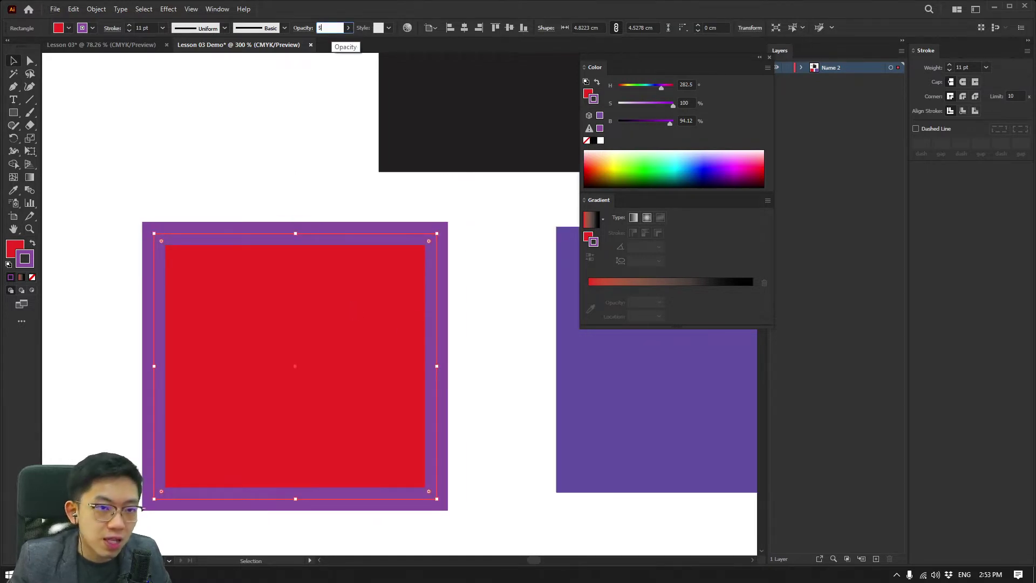
key(Return)
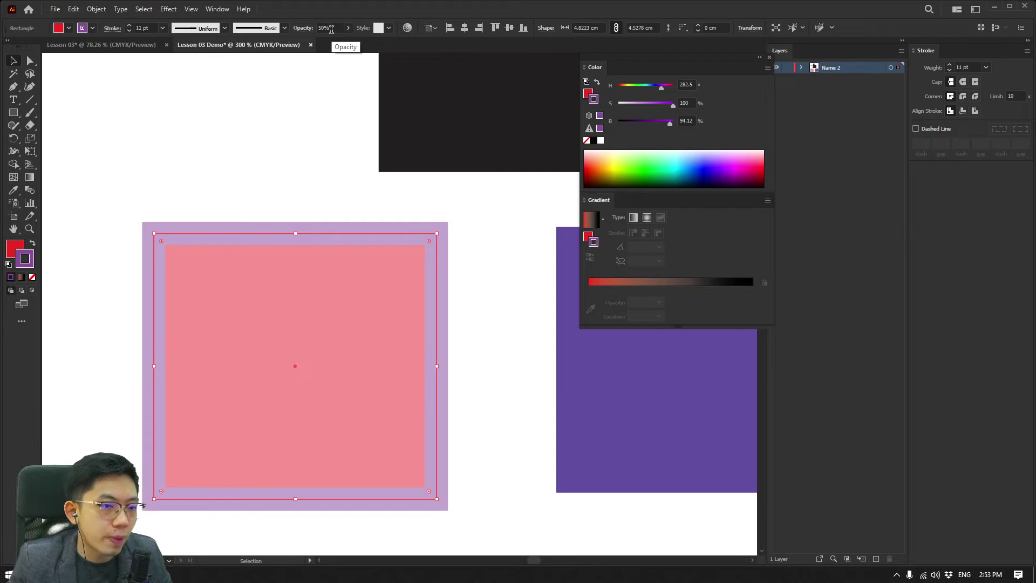
click(287, 170)
Nudge the semi-transparent red square and the black square slightly down and to the left.
scroll(348, 267, down, 2)
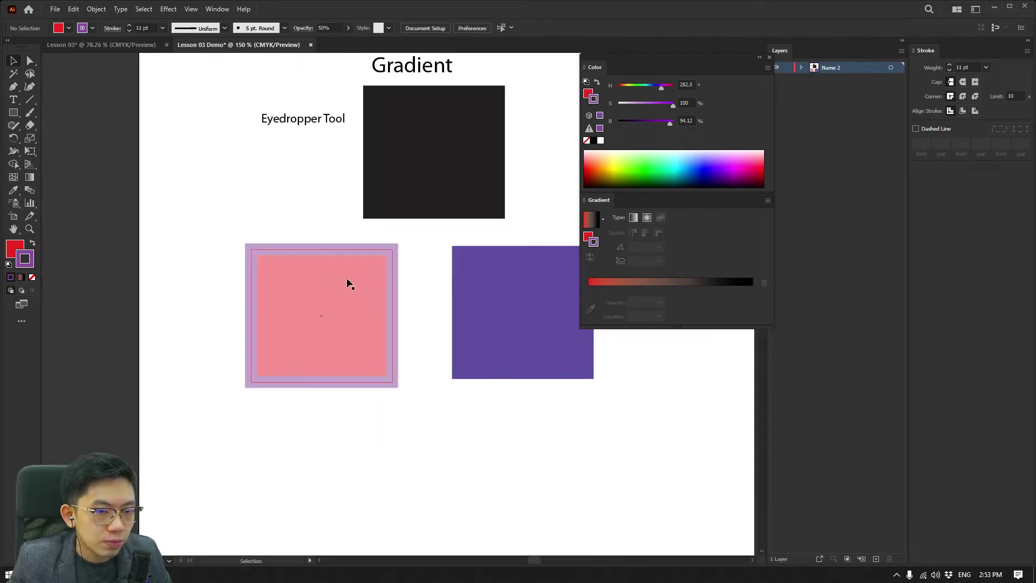
scroll(347, 282, up, 1)
drag(347, 354, 339, 367)
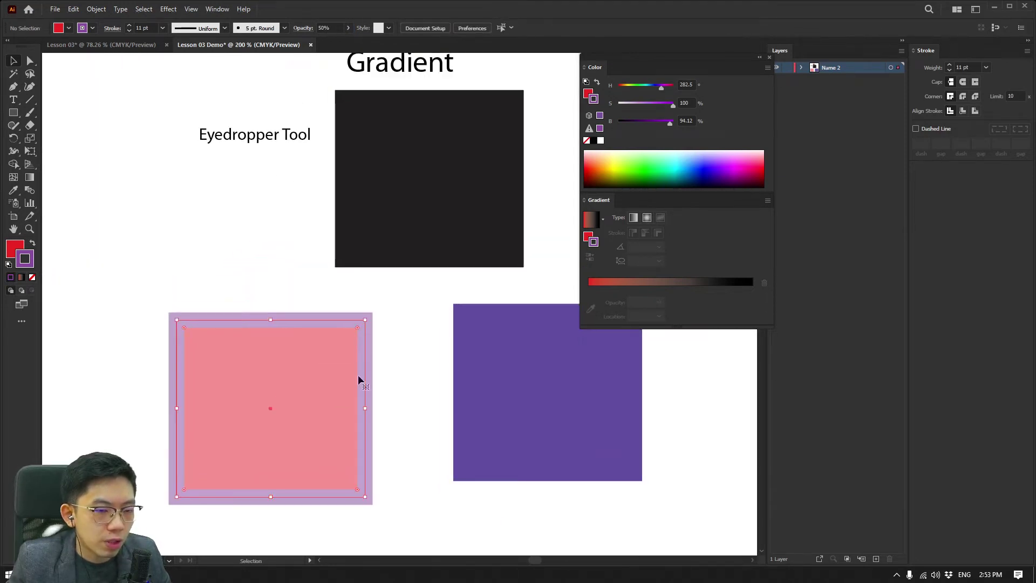
click(430, 221)
drag(429, 219, 423, 228)
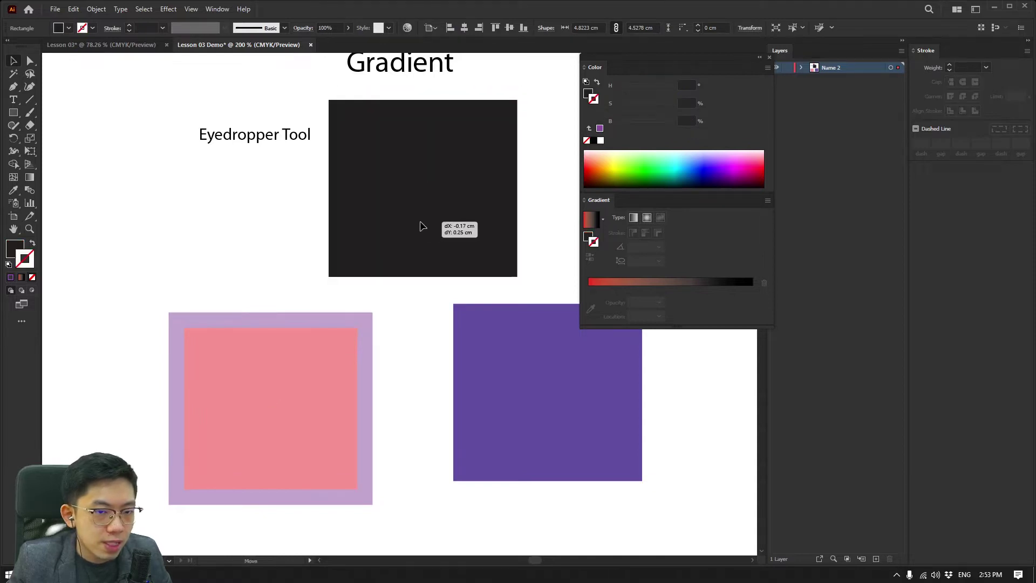
Sample only the semi-transparent square's red as the black square's fill with the Eyedropper tool, leaving its stroke empty.
click(13, 191)
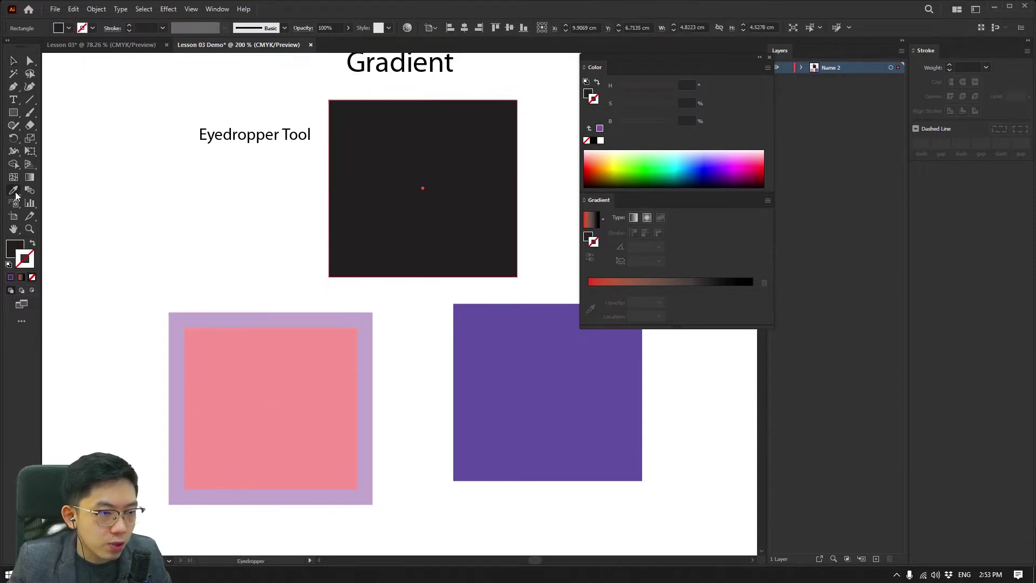
click(311, 376)
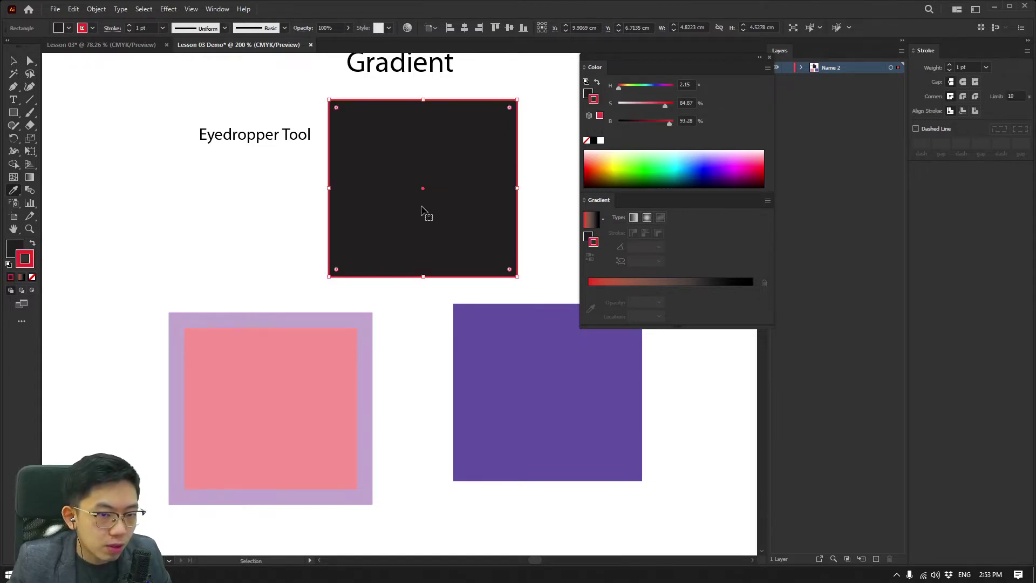
key(ctrl+z)
click(20, 247)
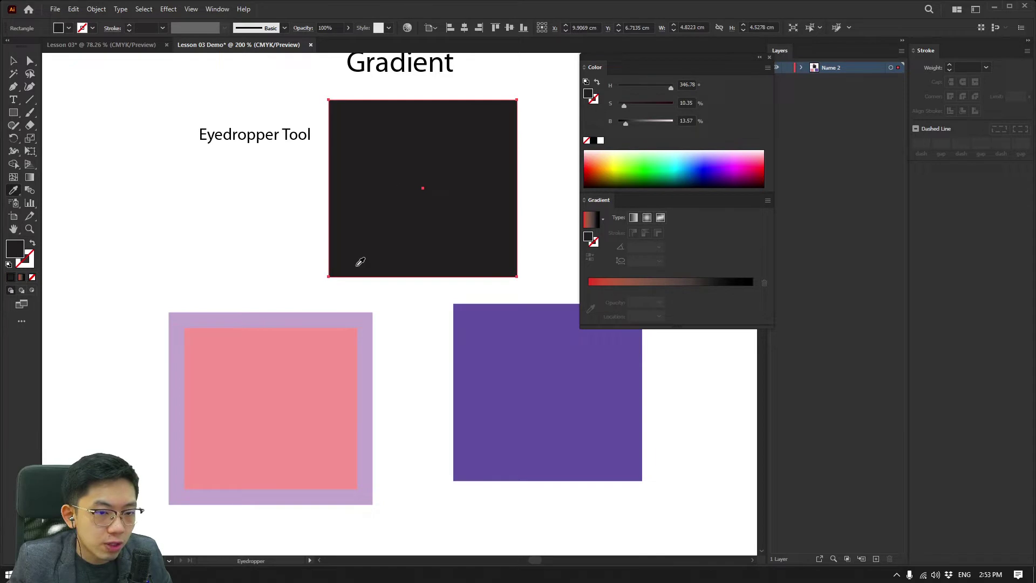
click(288, 399)
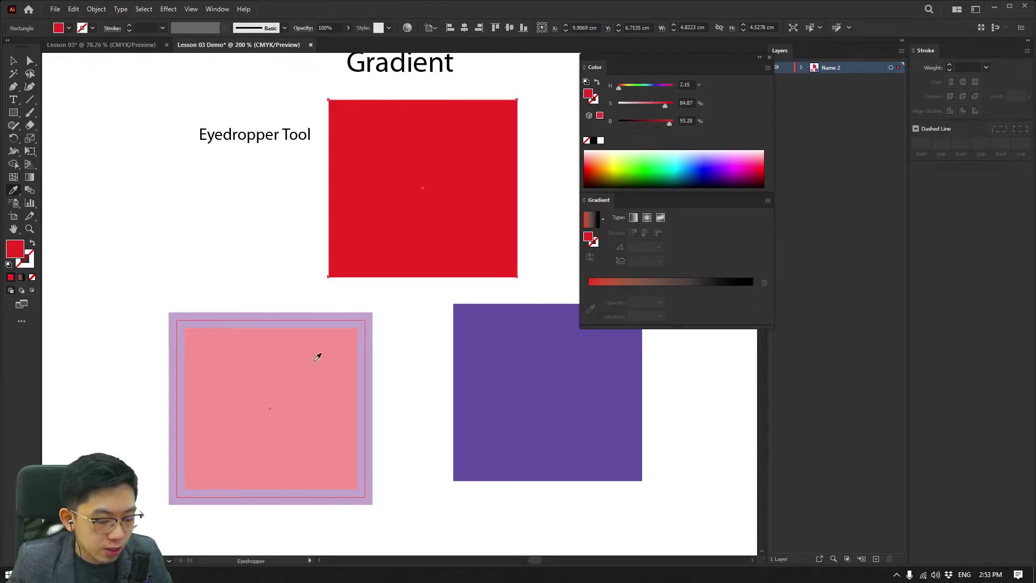
Move the two red squares slightly apart and copy the lower one's fill, stroke and opacity onto the upper one with the Eyedropper.
key(v)
drag(329, 367, 288, 361)
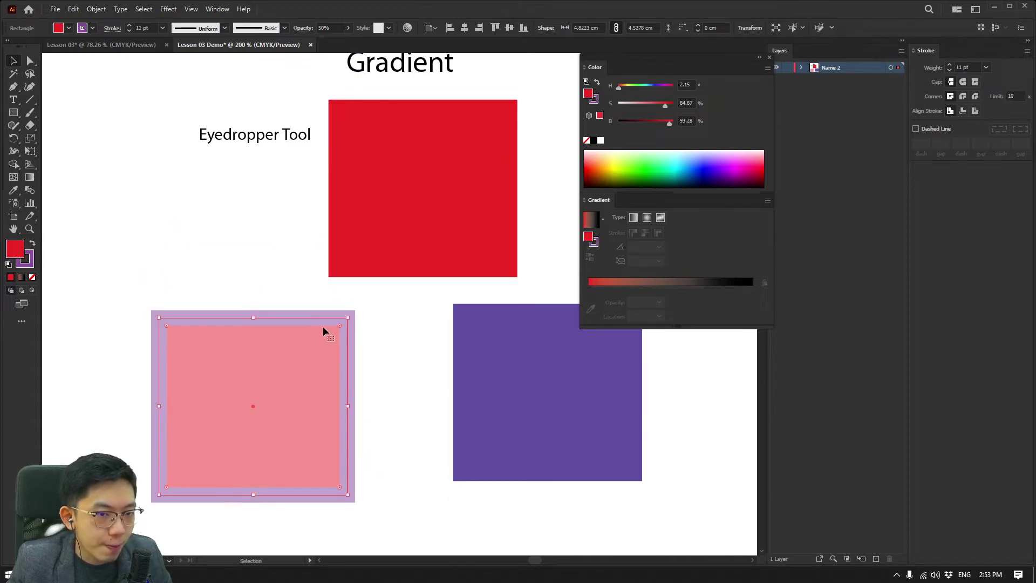
drag(390, 243, 409, 243)
key(i)
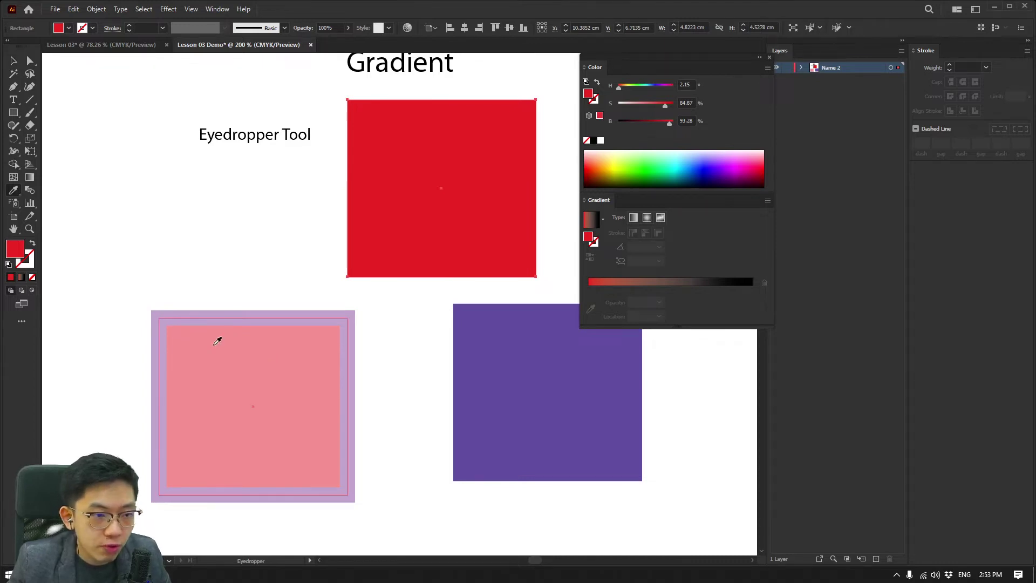
click(256, 345)
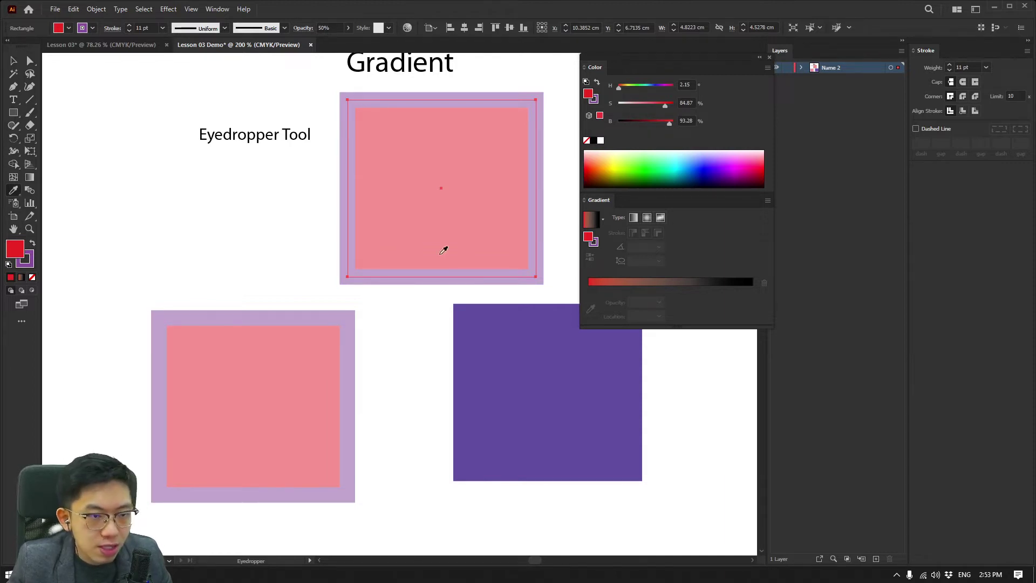
Draw a circle about 1.73 cm wide below the Eyedropper Tool label, with a black fill and no stroke.
alt+scroll(446, 247, down, 1)
key(v)
drag(14, 118, 51, 138)
drag(209, 204, 261, 255)
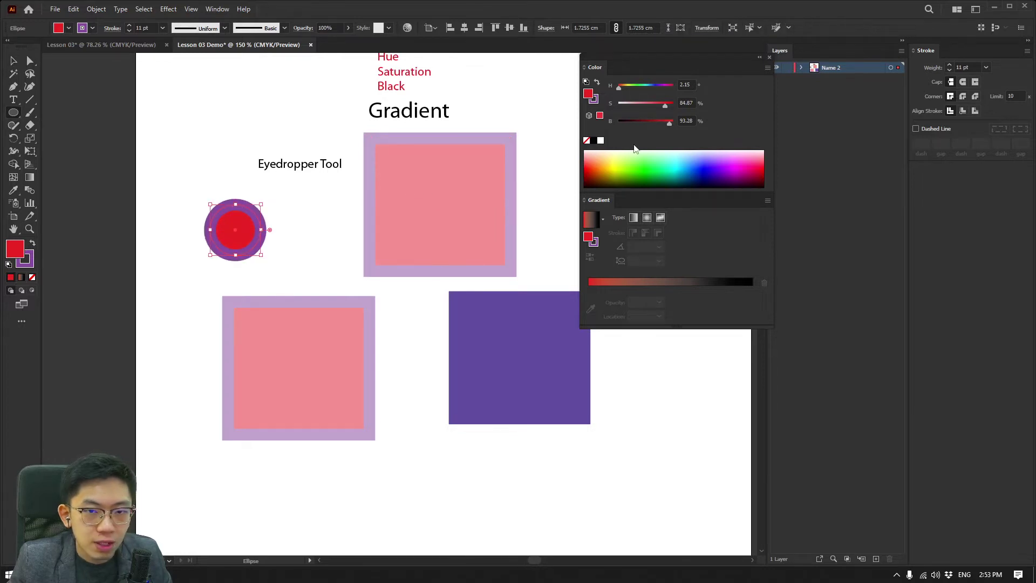
click(587, 140)
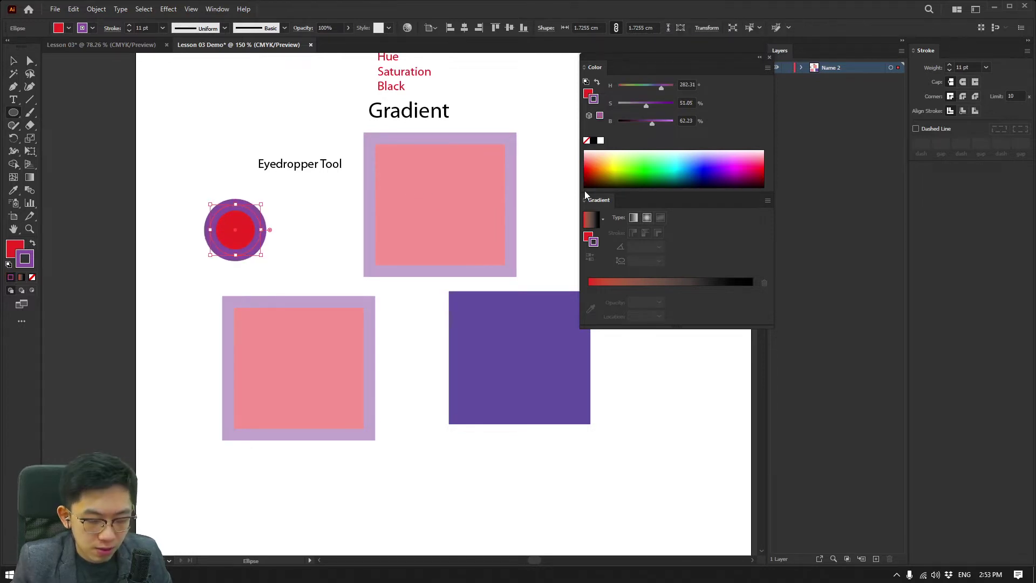
click(595, 141)
Copy the lower red square's full appearance onto the black circle with the Eyedropper tool.
alt+scroll(305, 251, up, 1)
key(v)
key(i)
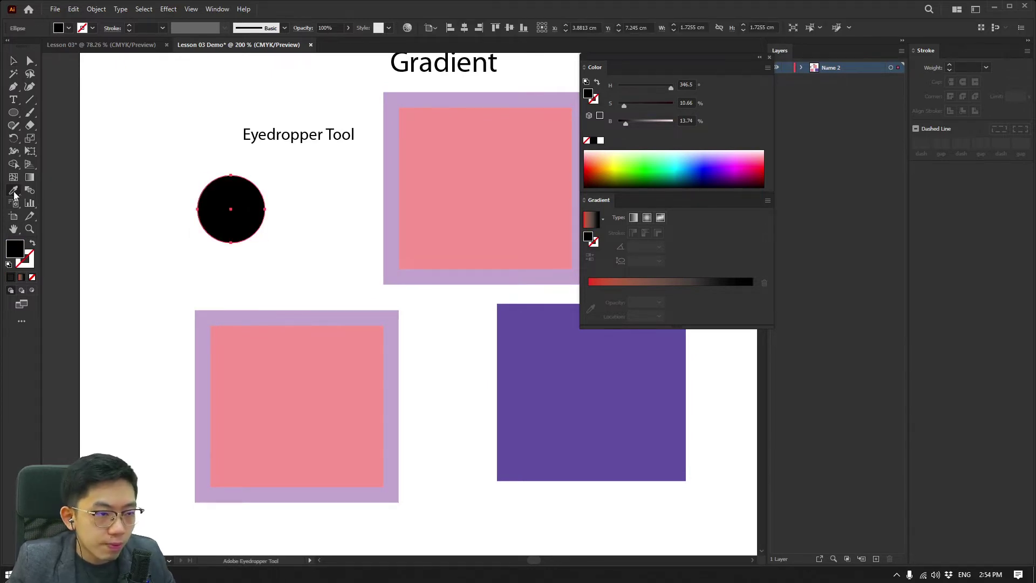
click(312, 373)
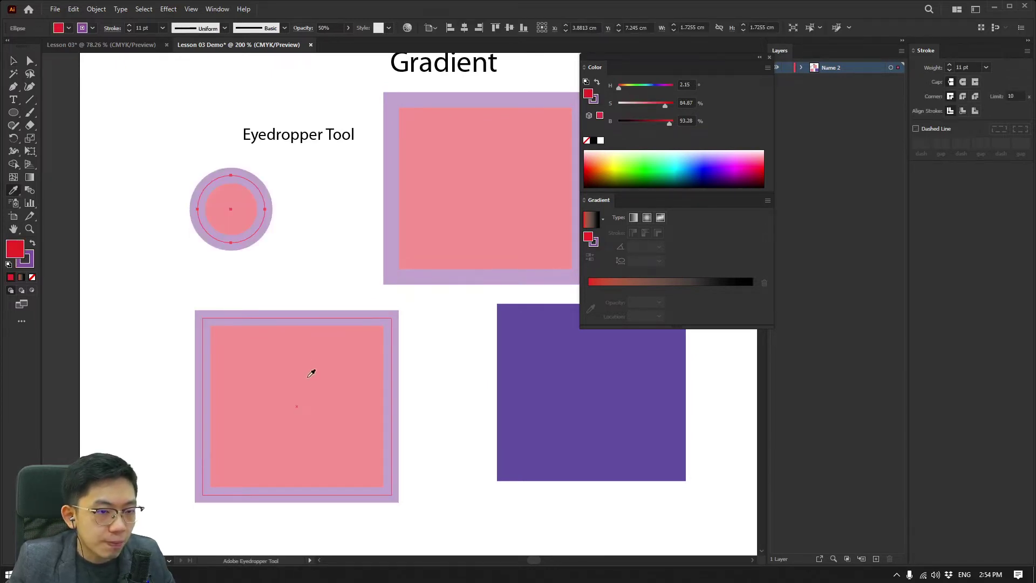
Overlap the circle with the lower square's upper edge to check its transparency, and move it back off the square.
scroll(311, 373, up, 1)
key(v)
drag(210, 178, 294, 281)
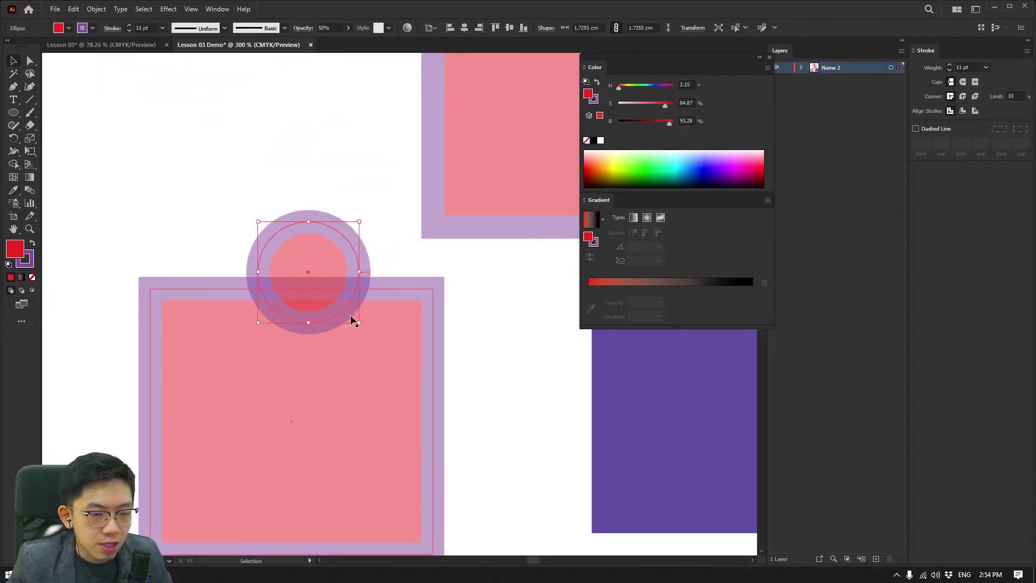
drag(319, 273, 270, 193)
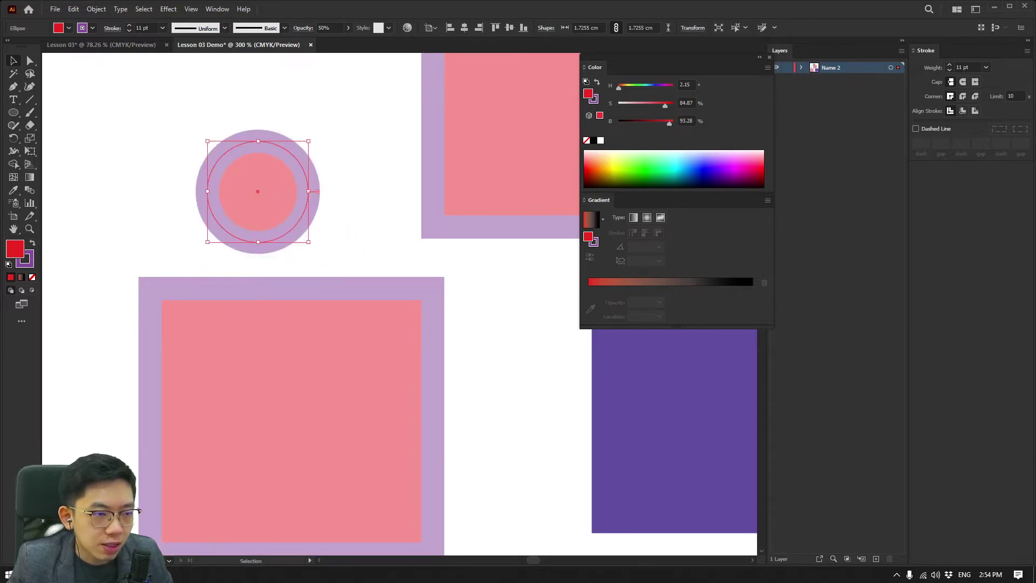
Review which attributes the Eyedropper picks up and applies, cancel its options, and delete the circle.
double_click(13, 191)
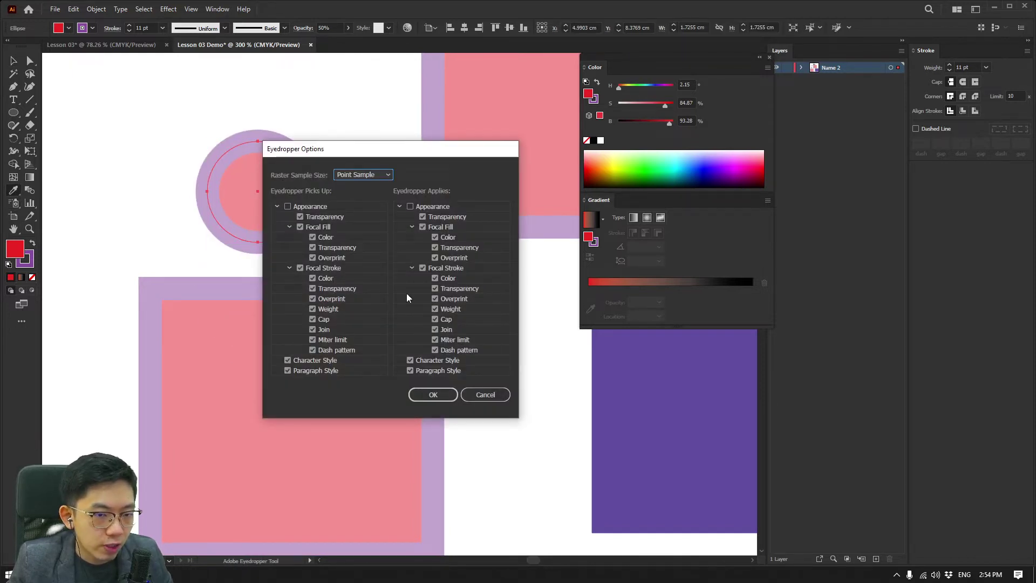
click(489, 399)
scroll(346, 263, down, 2)
drag(410, 271, 363, 344)
key(v)
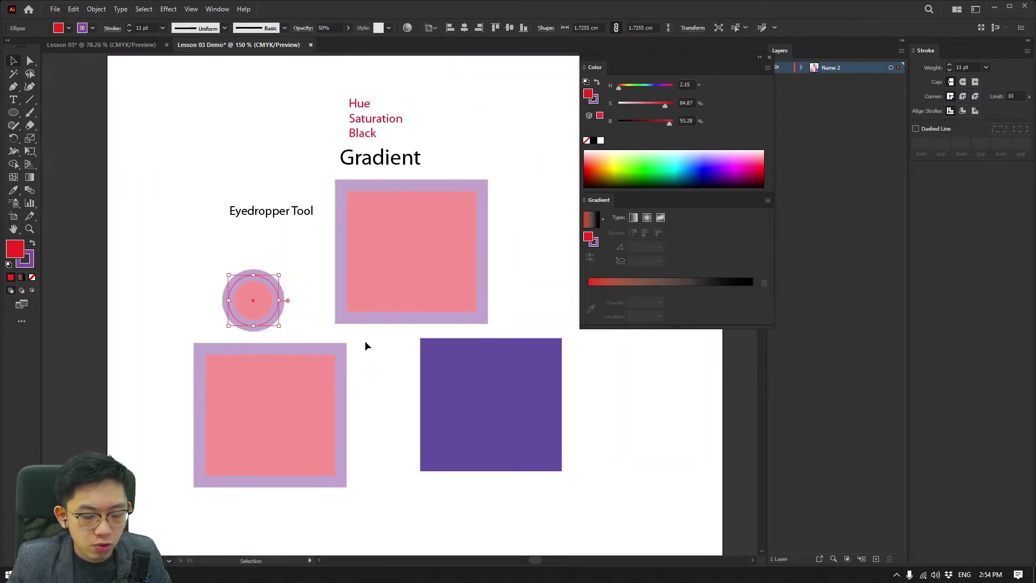
key(Delete)
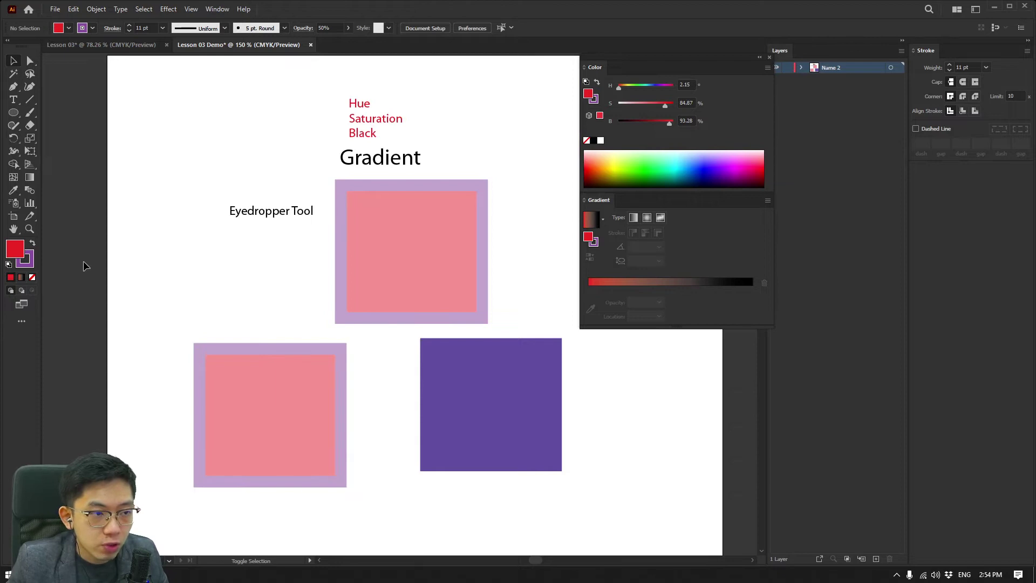
Select all the text labels and squares and move them to the right on the artboard.
click(13, 190)
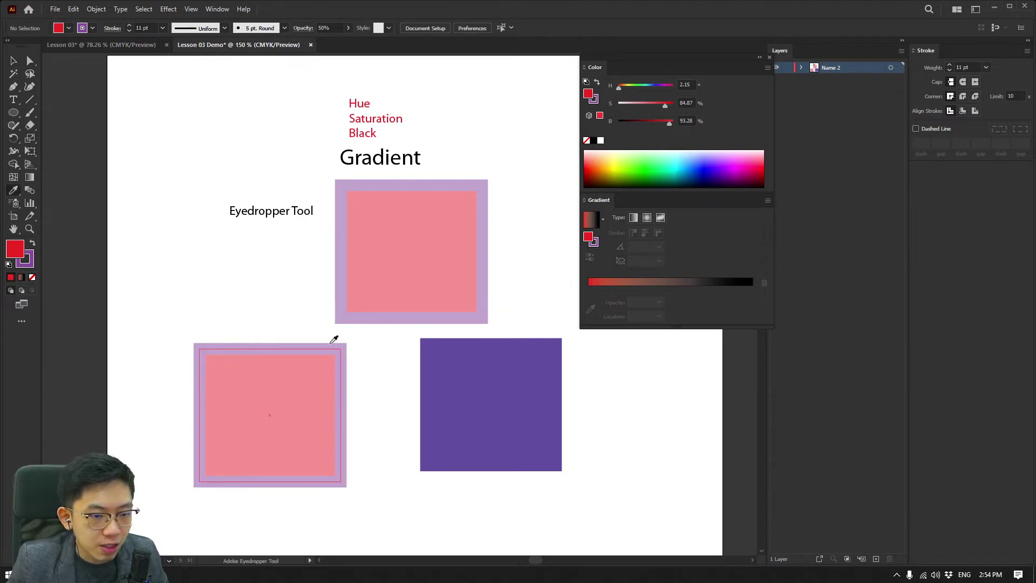
ctrl+click(380, 286)
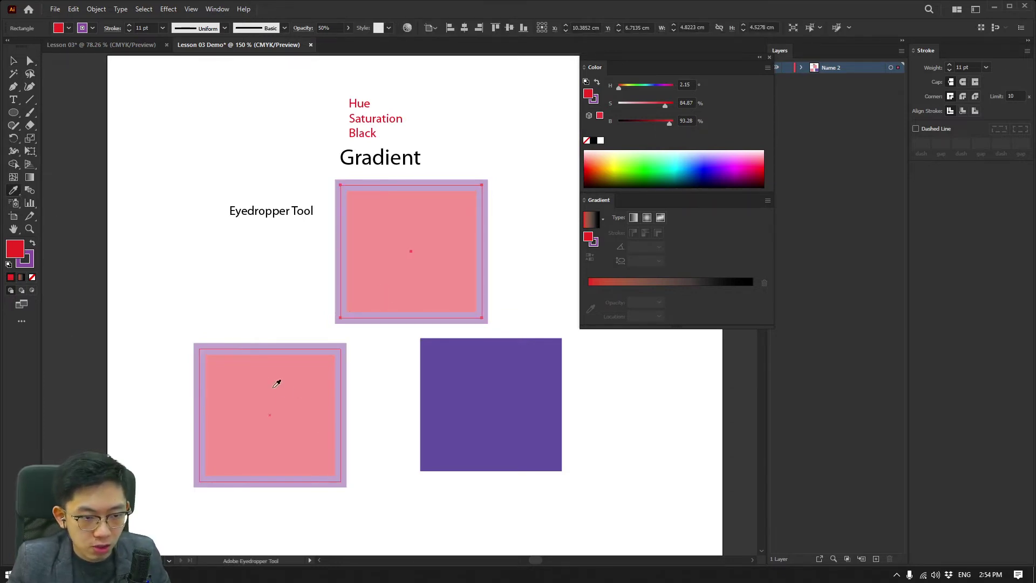
key(v)
key(ctrl+minus)
key(ctrl+minus)
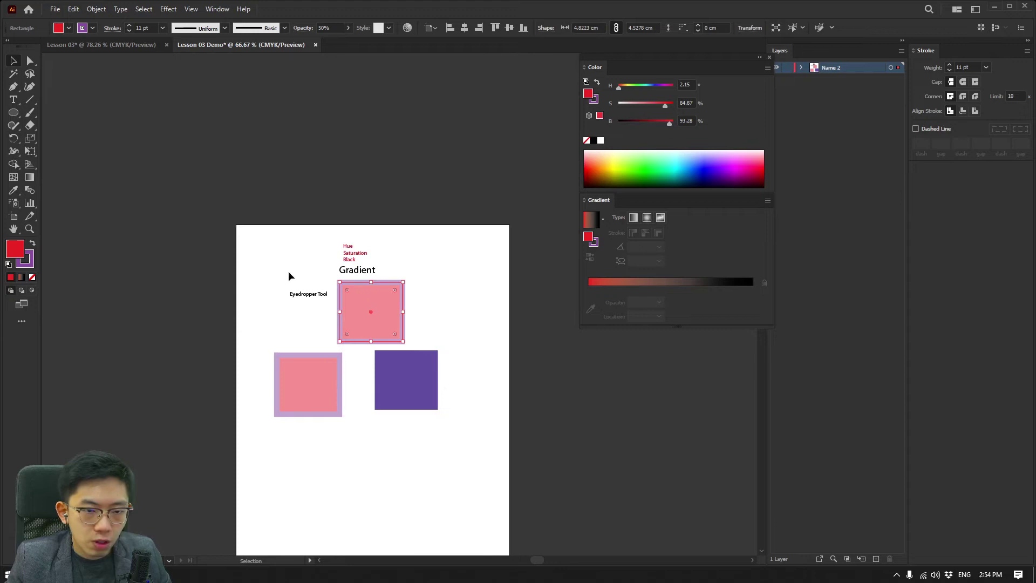
drag(435, 235, 355, 393)
Switch to the Lesson 03 Checklist spreadsheet in the browser and review the gradient, colour and Eyedropper tasks.
drag(344, 40, 303, 1)
drag(507, 7, 209, 14)
click(134, 177)
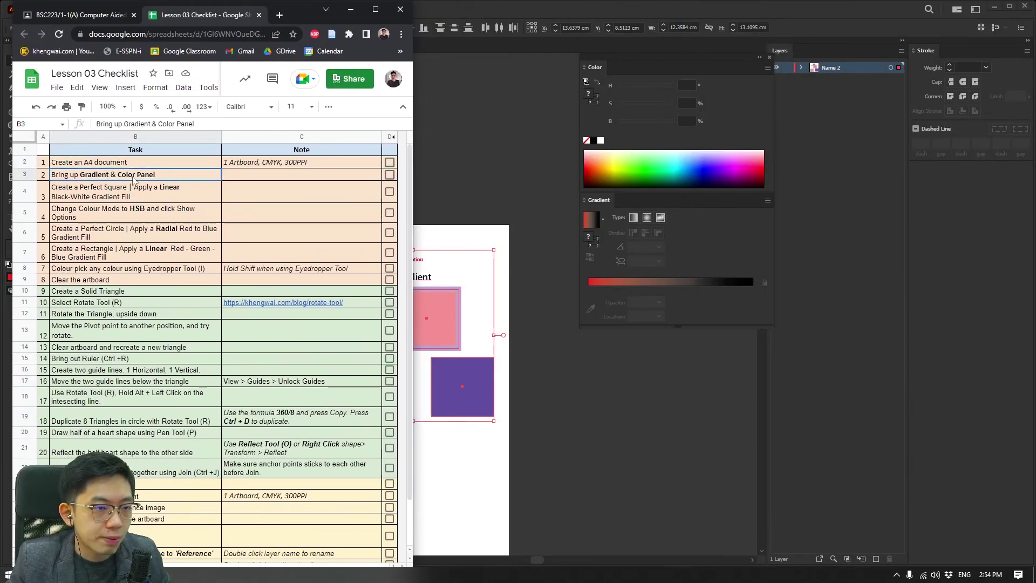
click(143, 232)
click(150, 253)
click(152, 268)
click(153, 283)
key(Up)
key(Up)
key(Up)
key(Up)
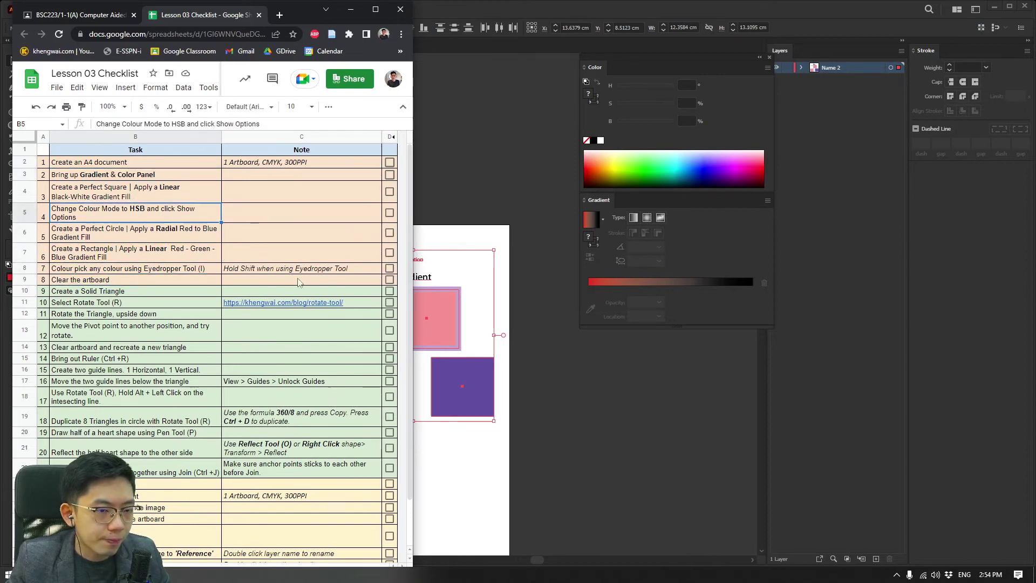
Examine the note beside the Eyedropper Tool task in the checklist.
click(258, 272)
click(244, 172)
click(246, 198)
click(241, 259)
click(244, 269)
click(258, 258)
click(258, 268)
click(259, 259)
click(249, 267)
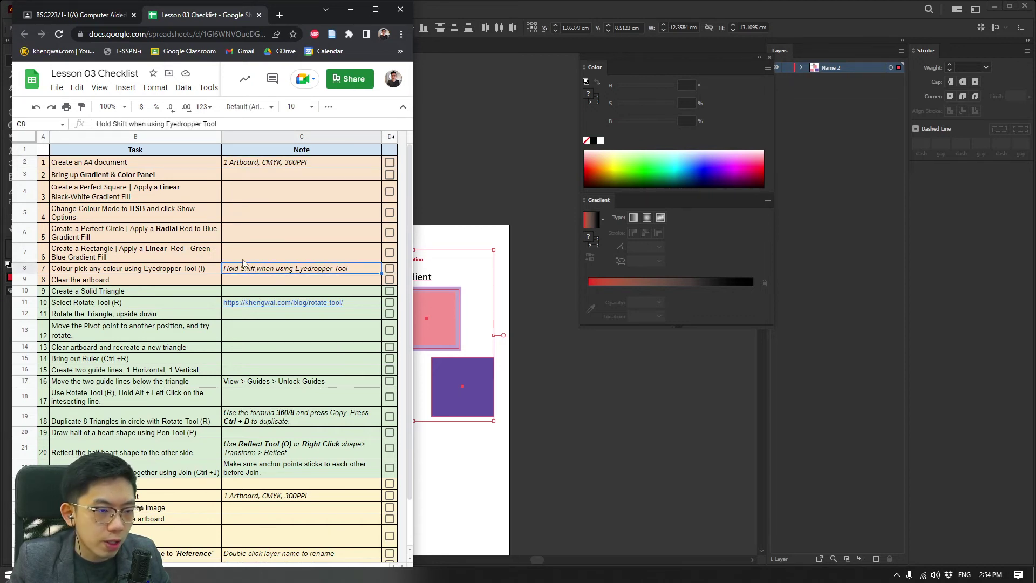
Mark tasks 1 to 8, from creating the A4 document to clearing the artboard, as completed in the checklist.
click(155, 165)
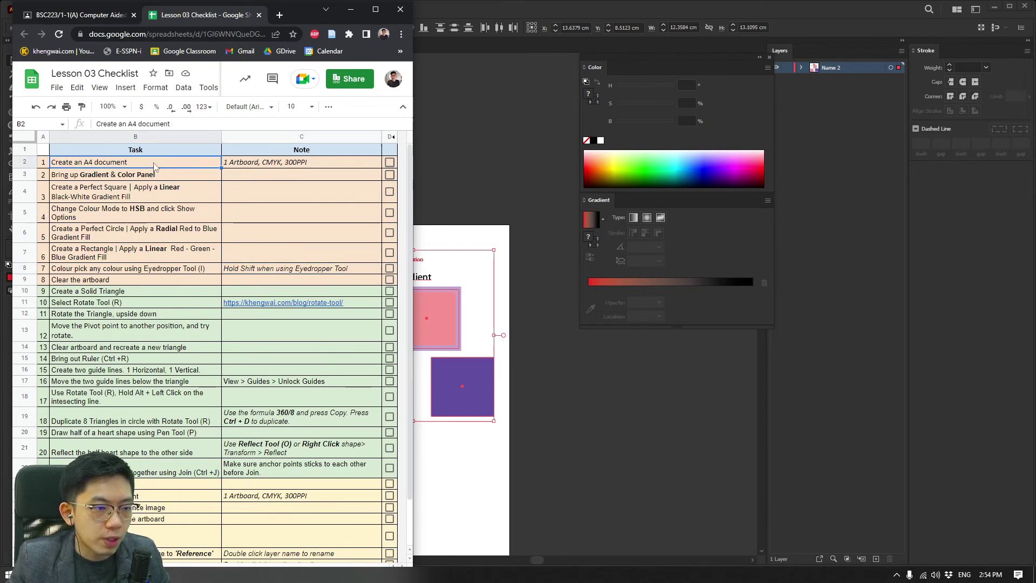
shift+click(105, 281)
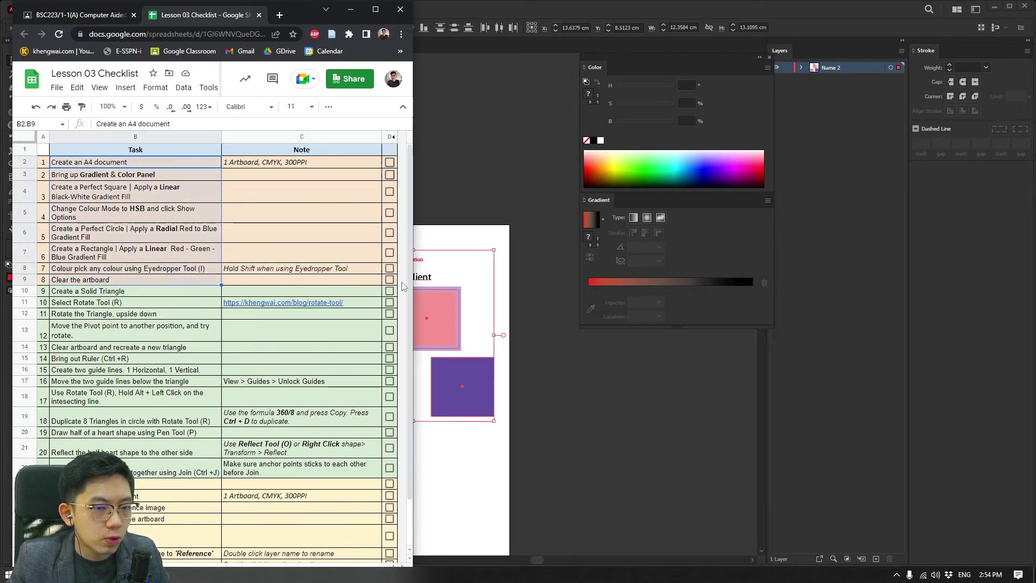
click(389, 279)
click(389, 269)
click(390, 252)
click(389, 233)
click(390, 212)
click(389, 191)
click(390, 174)
click(390, 163)
Switch to Illustrator, close the floating Color and Gradient panels, and return to the checklist in the browser.
click(447, 302)
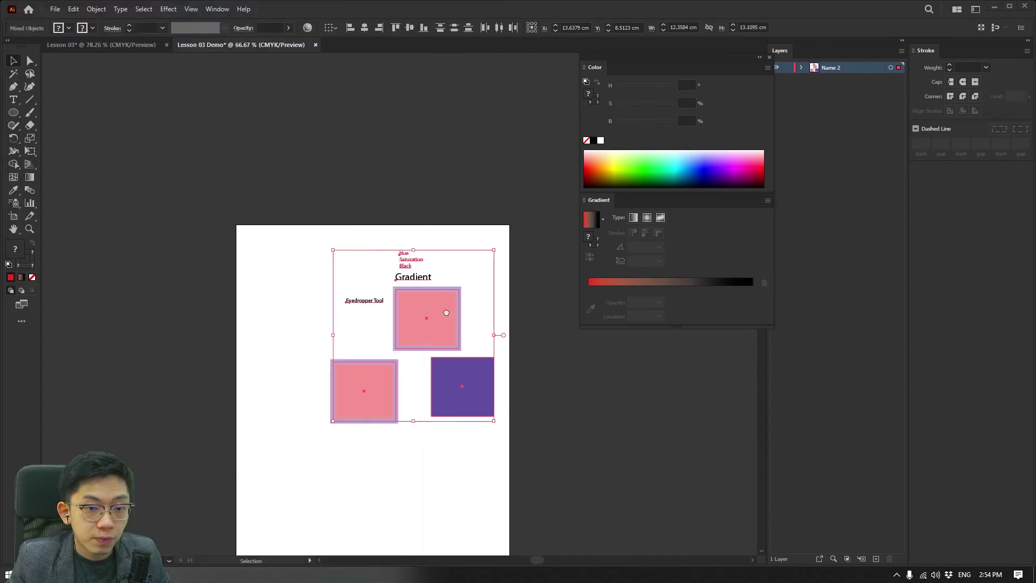
drag(446, 312, 661, 276)
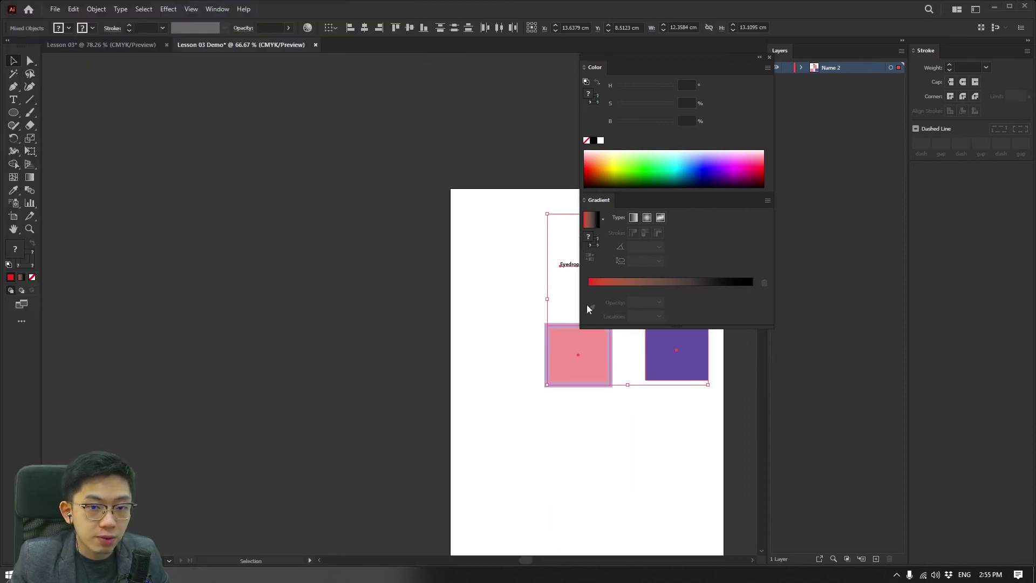
click(769, 57)
scroll(539, 310, down, 3)
key(alt+Tab)
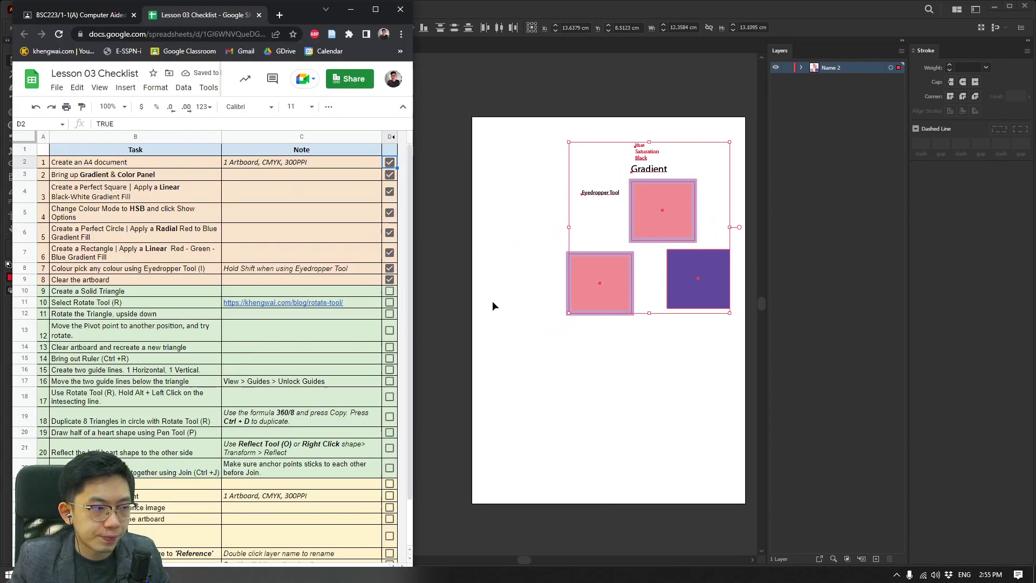